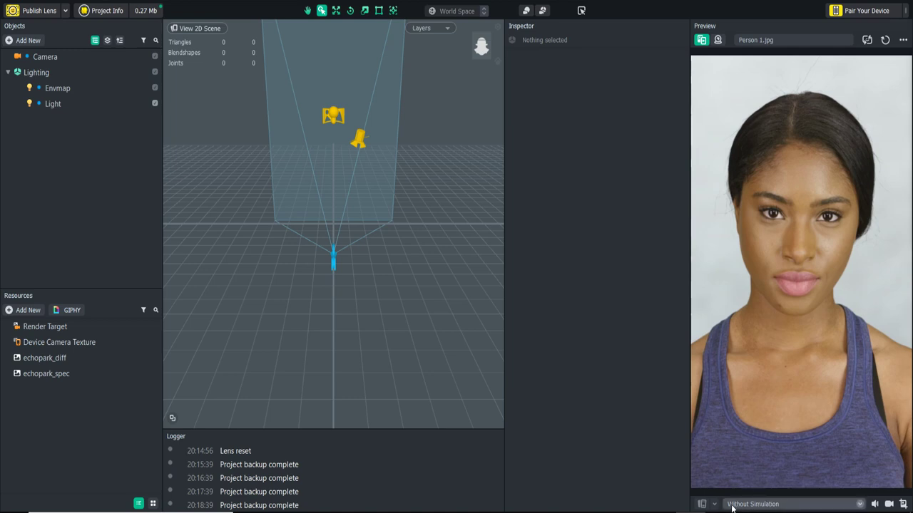
Step: Open the Device Simulation list from the Preview panel's 'Without Simulation' selector
left_click(783, 504)
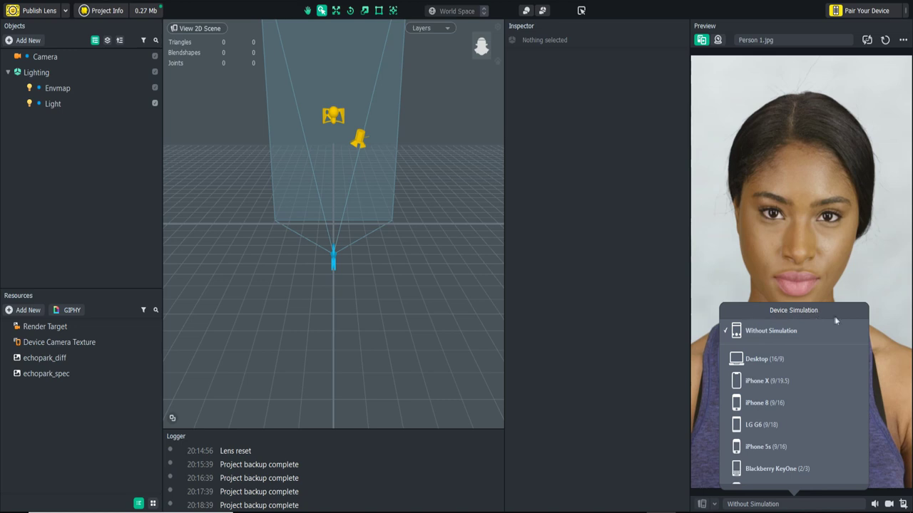
Step: Preview the lens in Desktop 16:9 and iPhone X framings, then return to Without Simulation
scroll(813, 360, "down", 2)
scroll(806, 403, "up", 2)
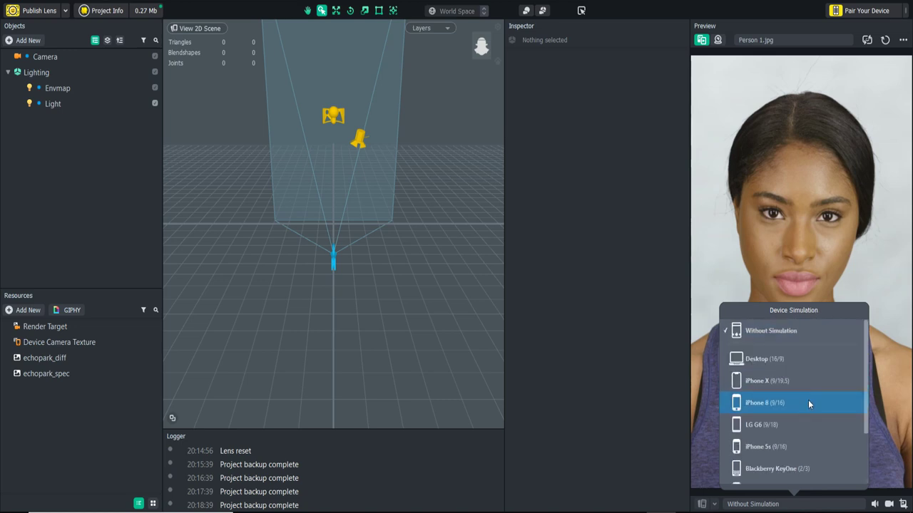
left_click(782, 360)
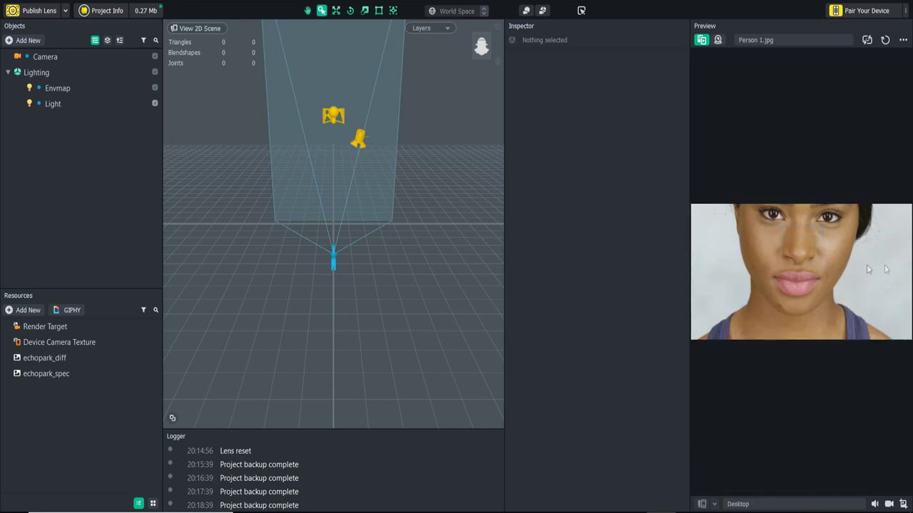
left_click(725, 505)
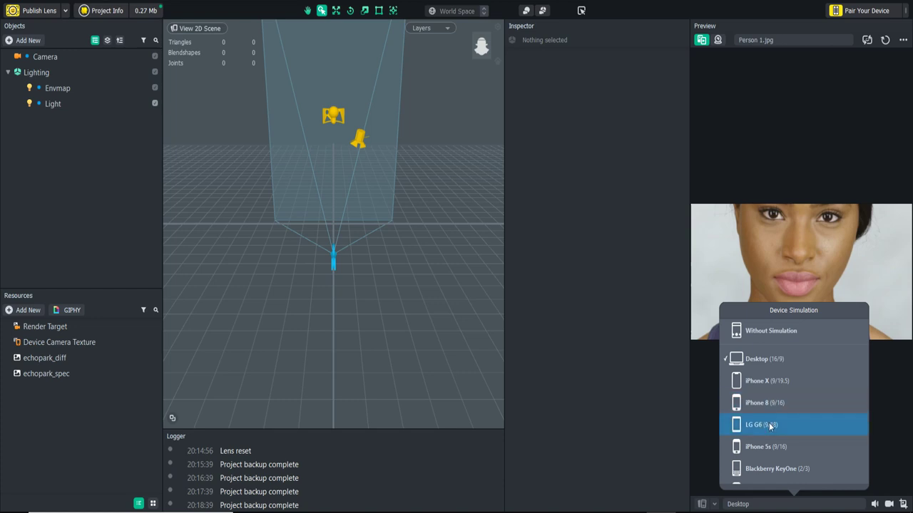
left_click(787, 384)
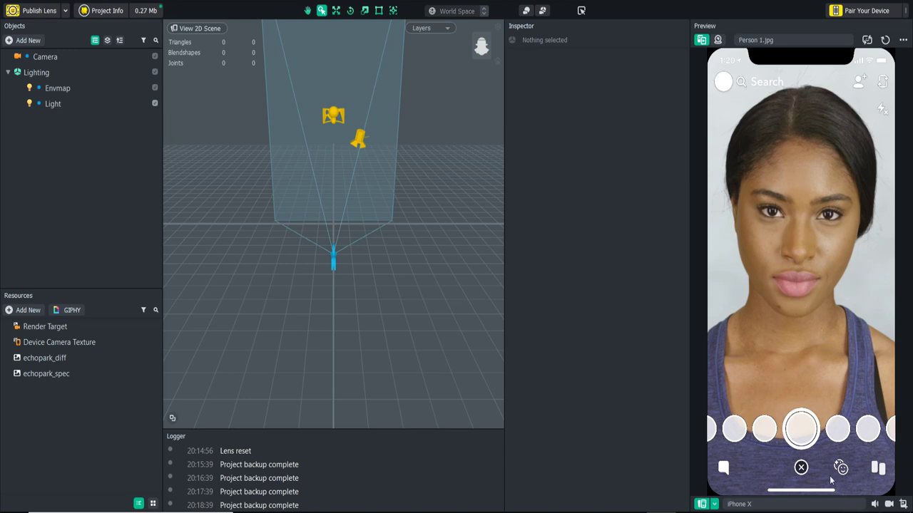
left_click(775, 506)
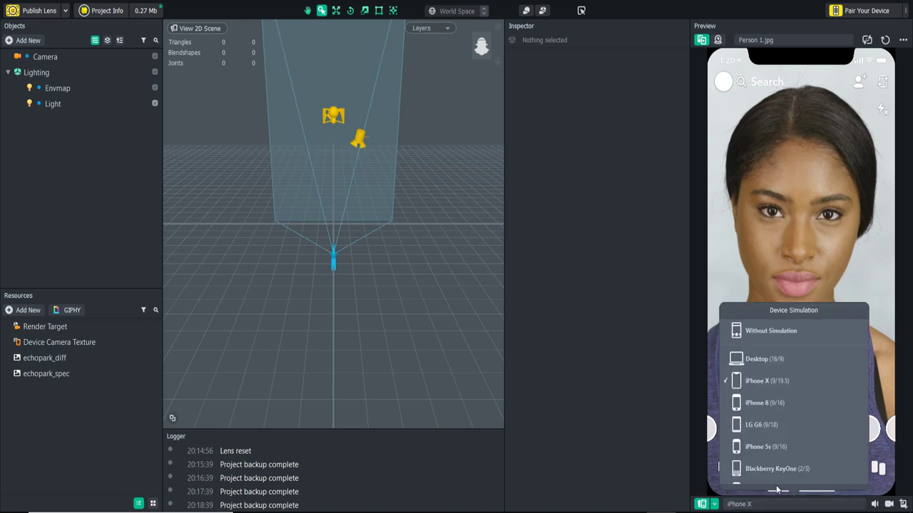
left_click(770, 331)
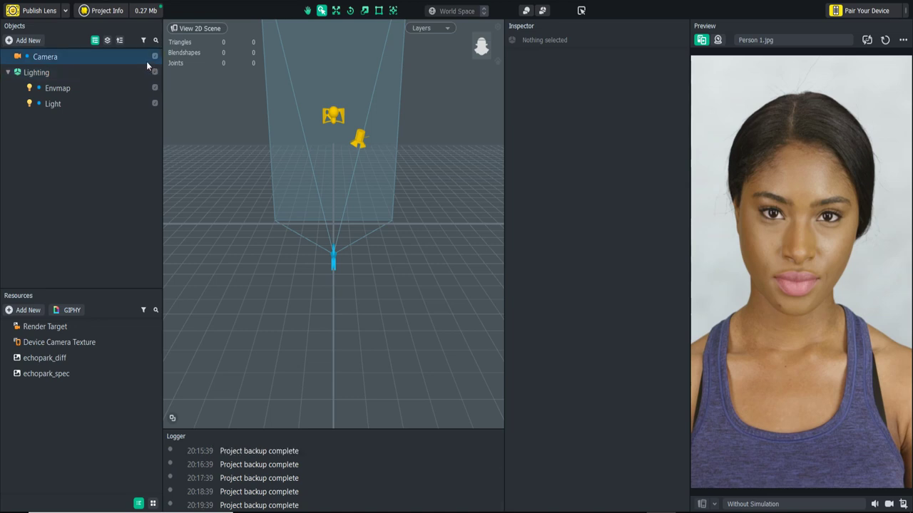
left_click(146, 12)
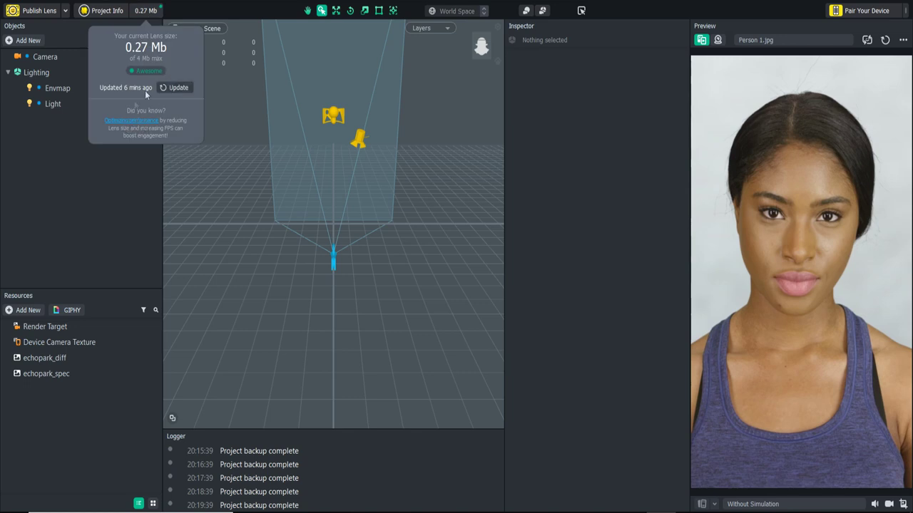
left_click(144, 13)
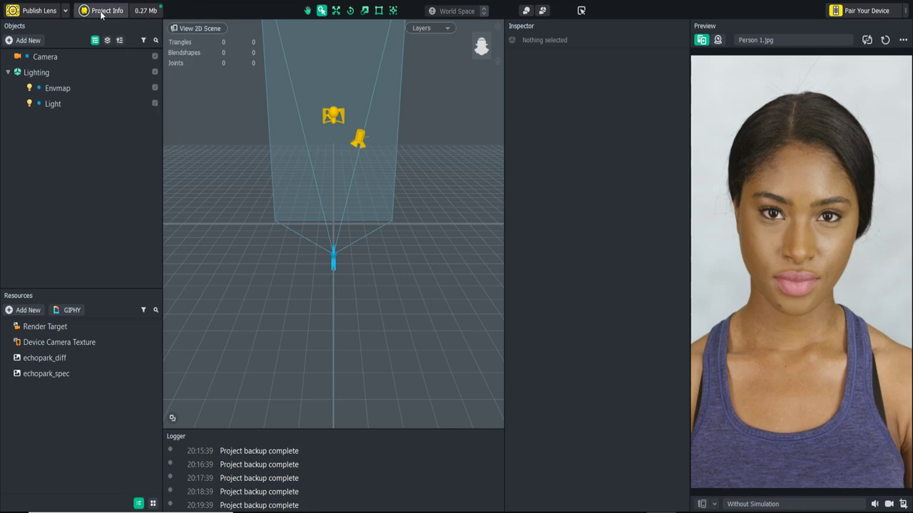
left_click(102, 13)
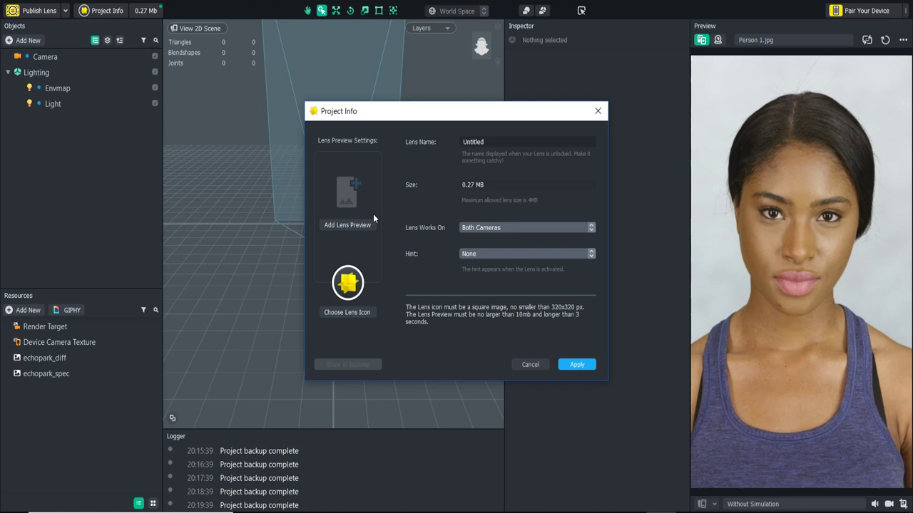
left_click(334, 226)
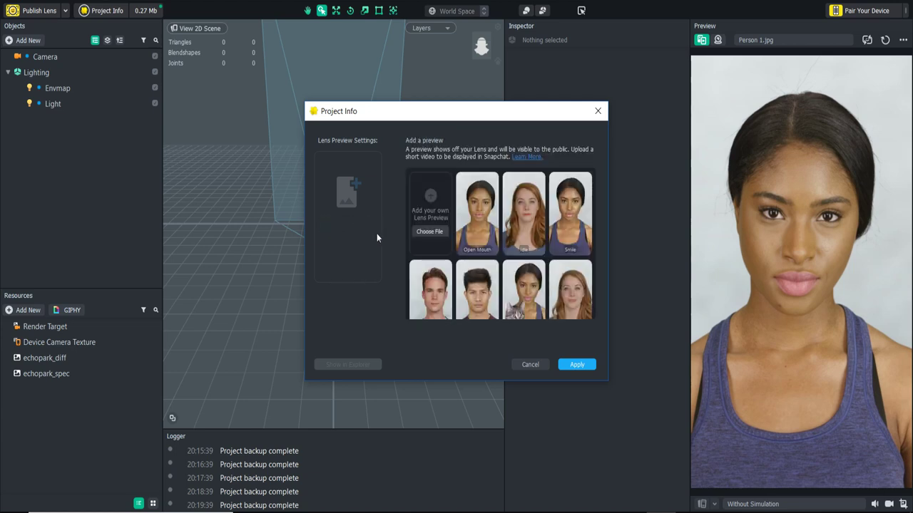
scroll(508, 233, "down", 1)
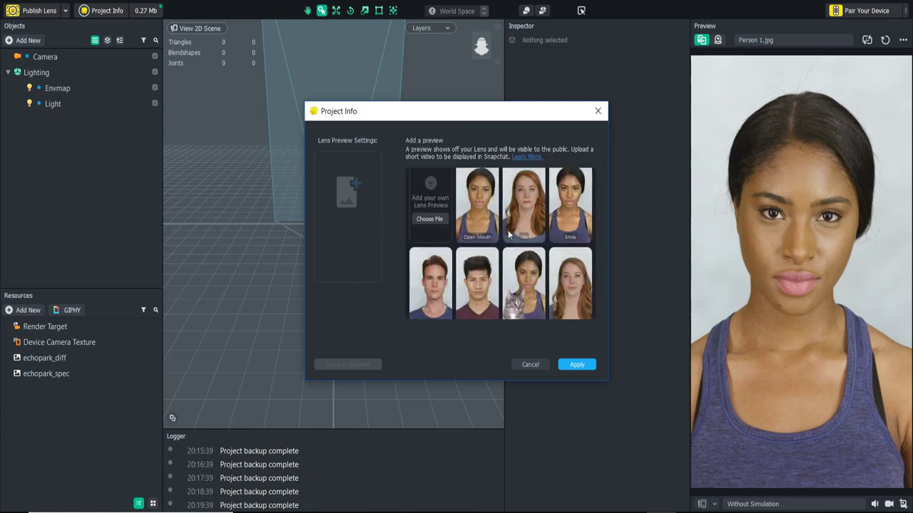
scroll(508, 233, "down", 6)
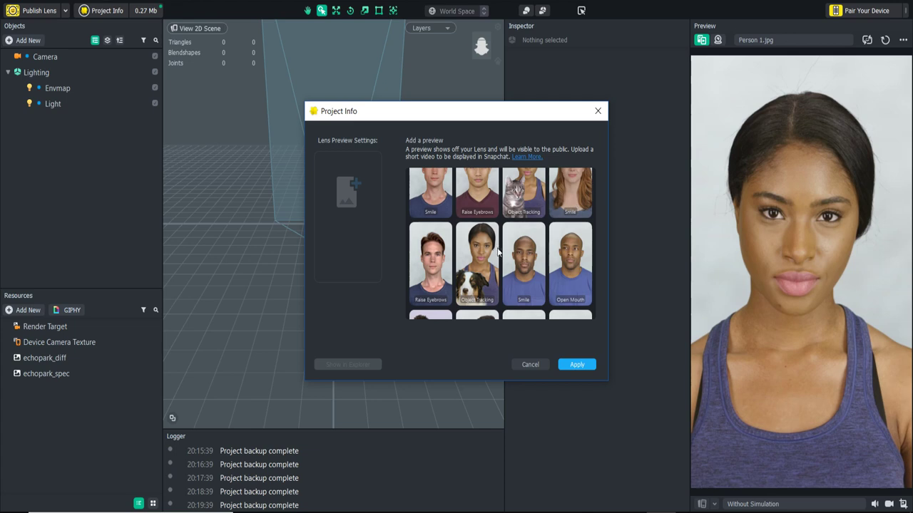
scroll(497, 252, "down", 5)
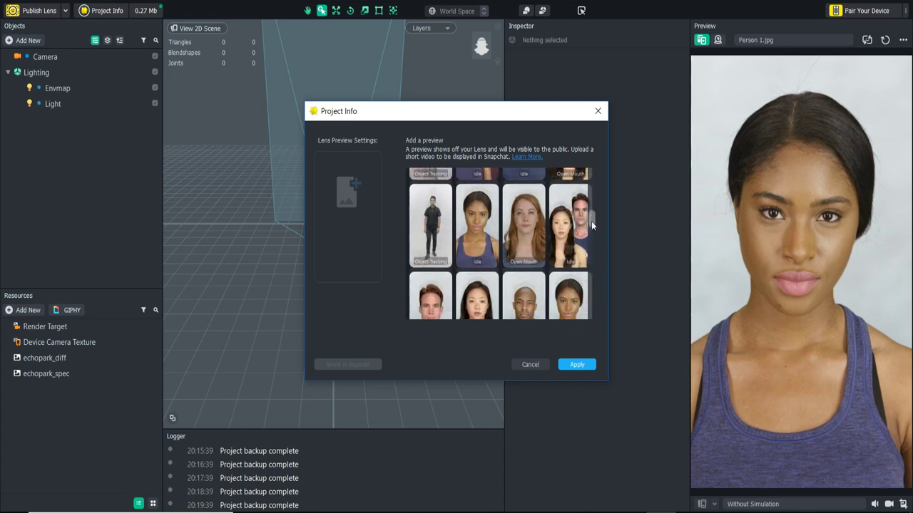
left_click_drag(591, 223, 574, 317)
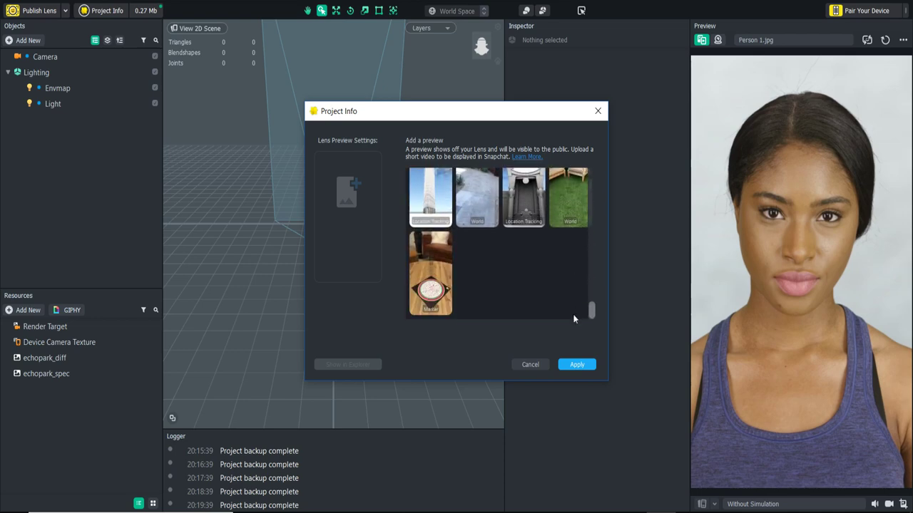
left_click(538, 365)
Step: Close Project Info and add a Sphere mesh to the scene
left_click(531, 365)
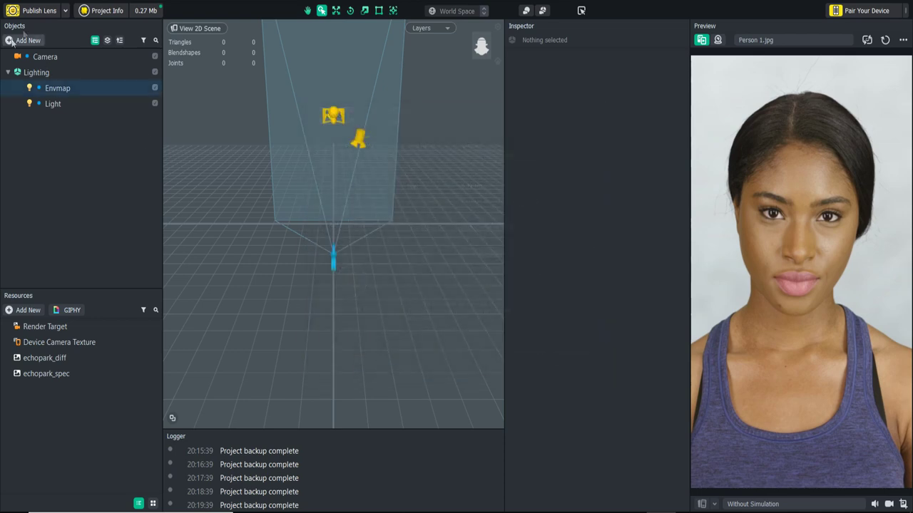
left_click(29, 41)
left_click(31, 61)
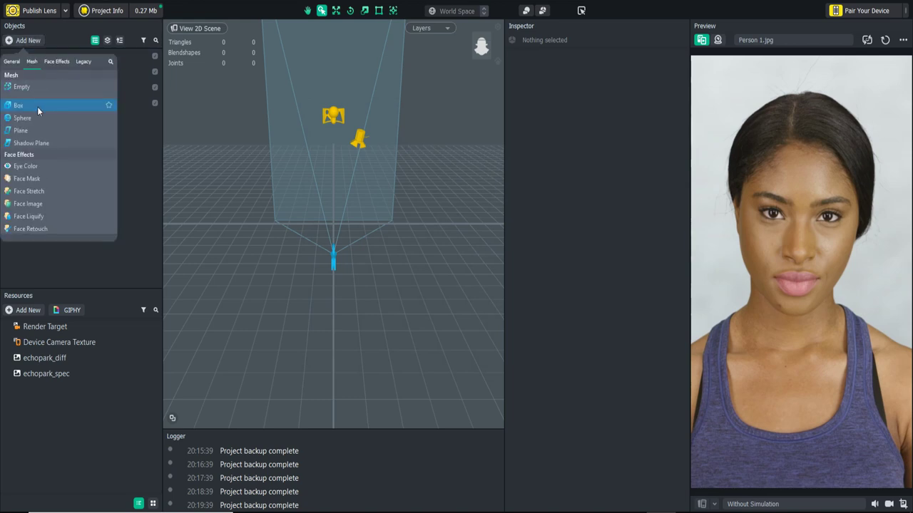
left_click(35, 118)
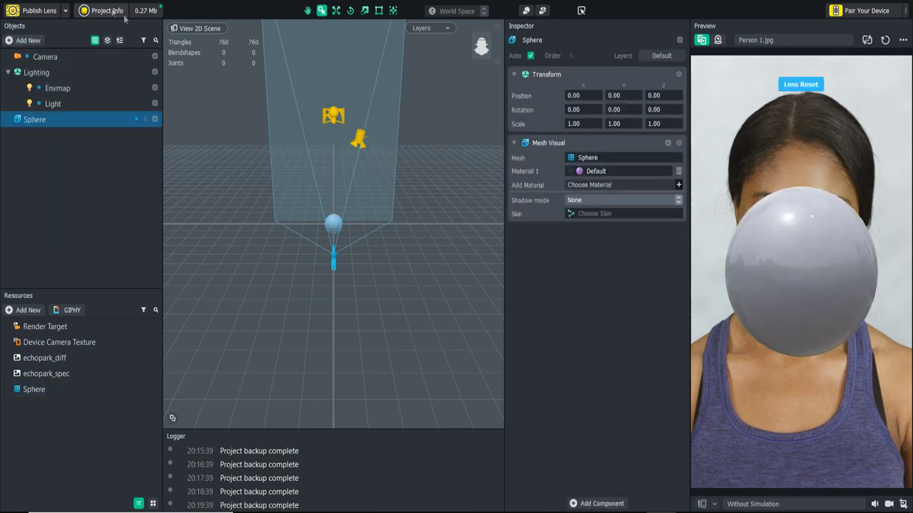
Step: Browse the lens previews in Project Info and apply the settings
left_click(106, 11)
left_click(360, 230)
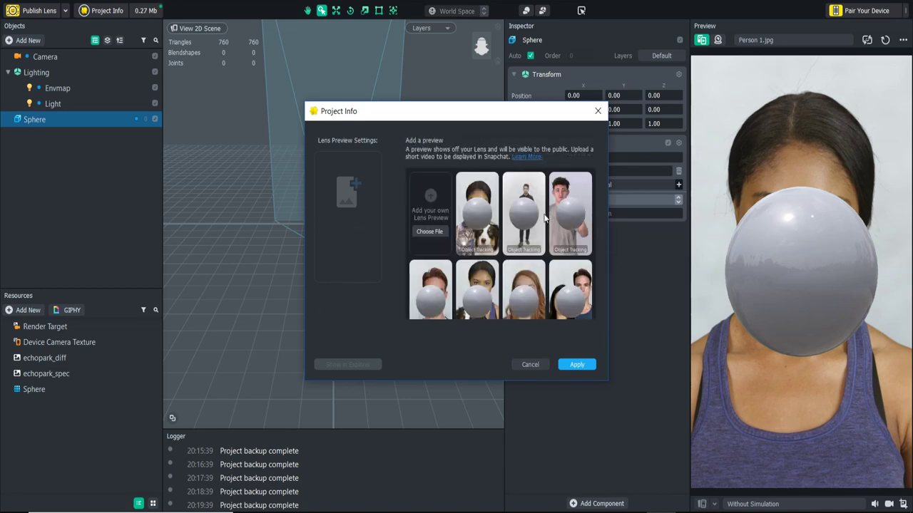
scroll(544, 218, "down", 6)
left_click(536, 366)
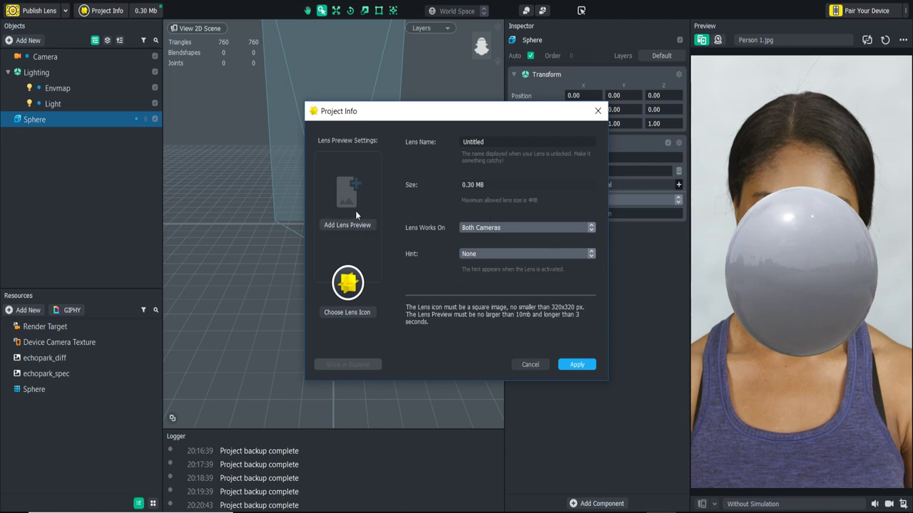
left_click(576, 363)
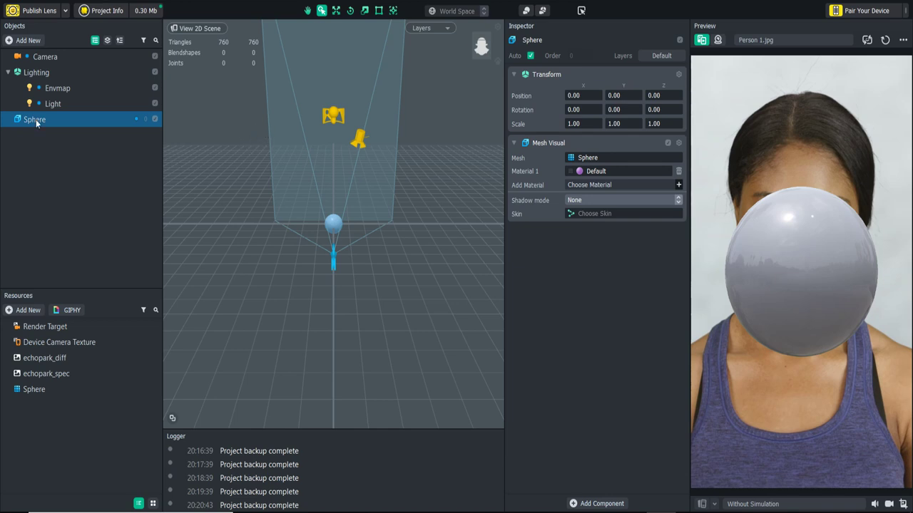
Step: Delete the Sphere, collapse the Lighting group, and select the Camera
key("Delete")
left_click(8, 72)
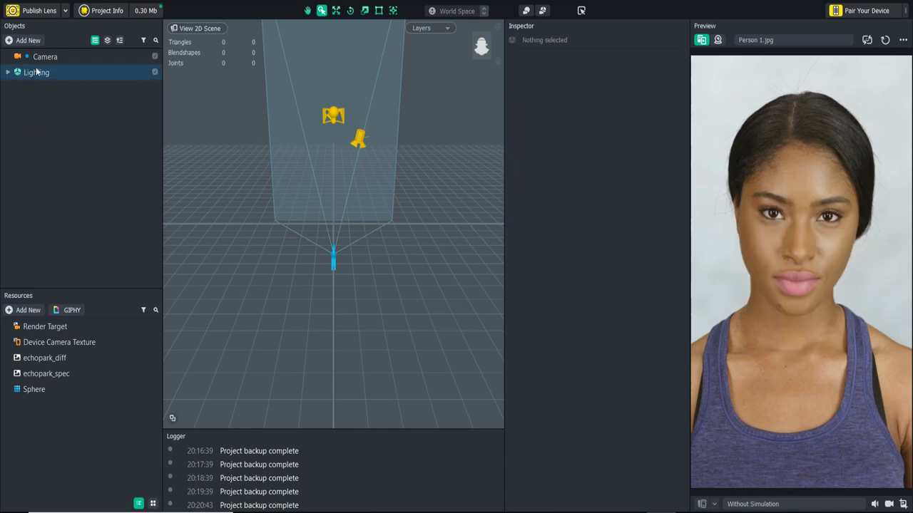
left_click(45, 57)
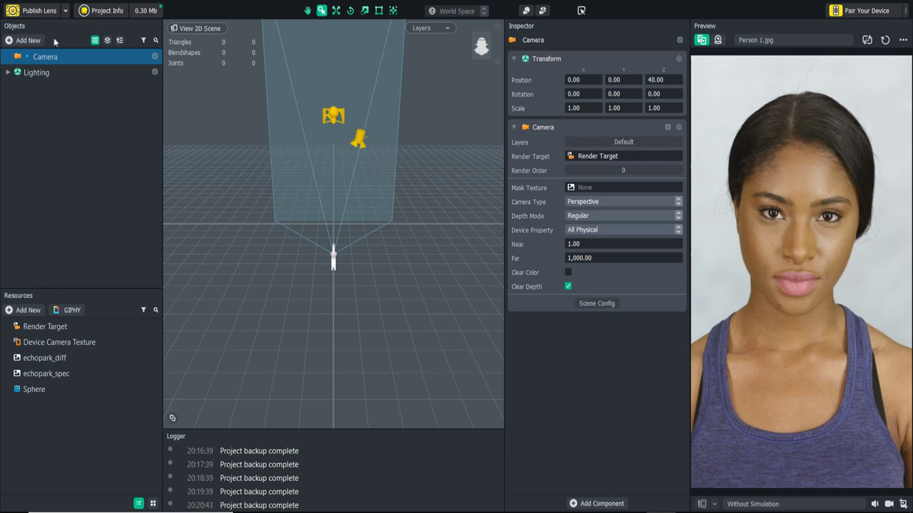
Step: Add a VHS post effect to the Camera from the Post Effects list
left_click(25, 40)
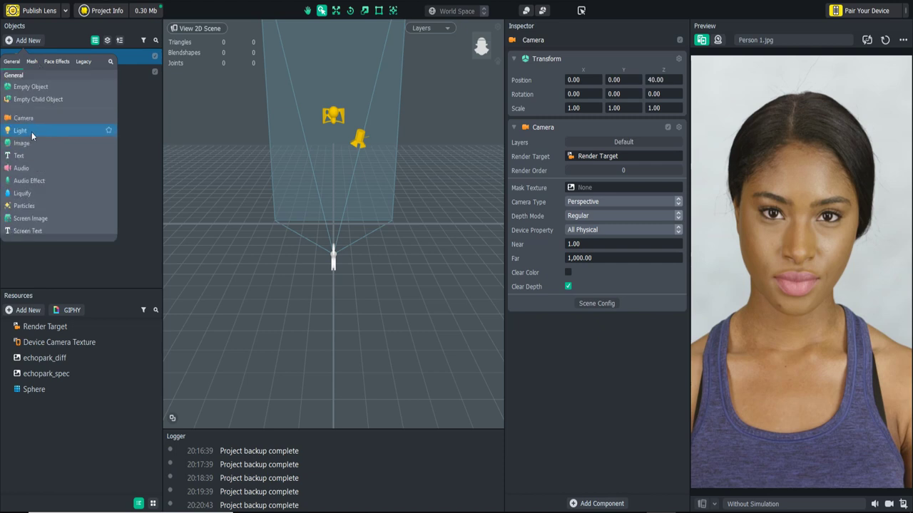
scroll(31, 132, "down", 3)
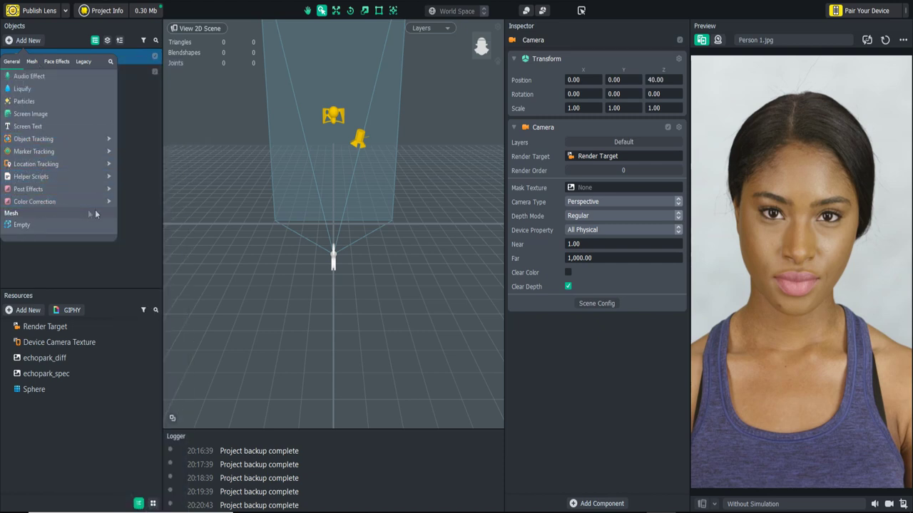
mouse_move(86, 201)
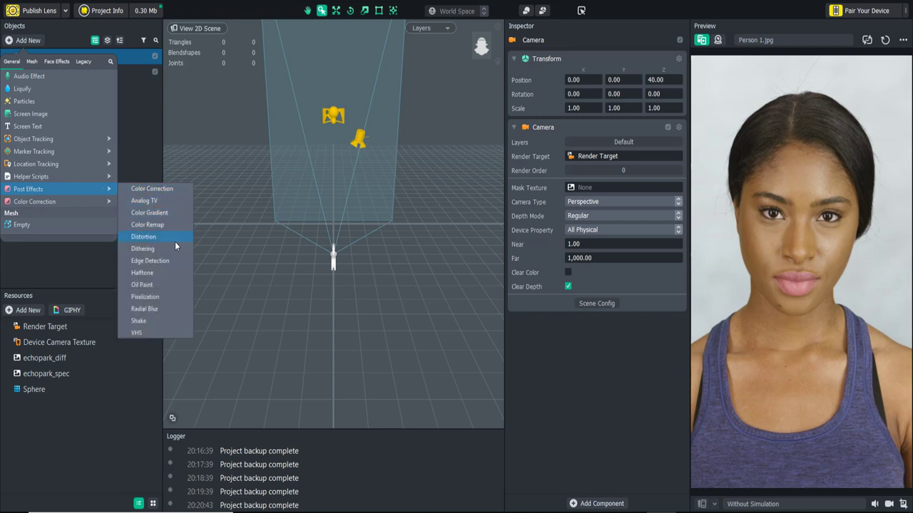
left_click(138, 333)
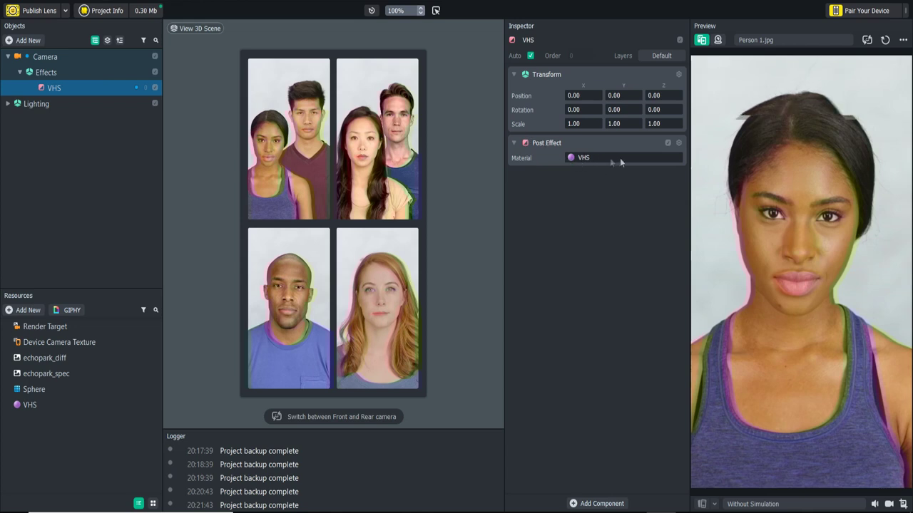
Step: Tune VHS: stronger chromatic aberration, saturation 0.414, taller bands; then select the VHS object
left_click(36, 405)
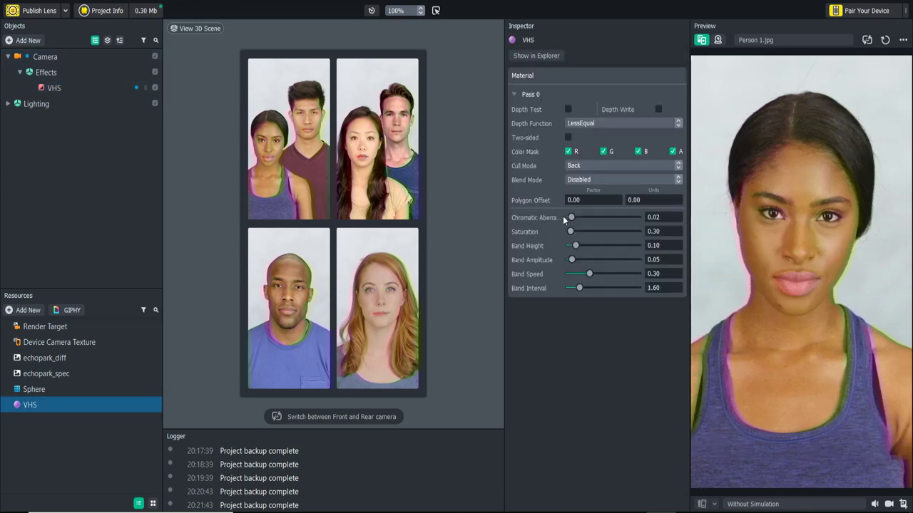
mouse_move(571, 217)
left_mouse_down()
mouse_move(597, 219)
mouse_move(563, 221)
mouse_move(573, 231)
mouse_move(576, 221)
mouse_move(576, 232)
mouse_move(628, 229)
mouse_move(572, 235)
left_mouse_up()
left_click_drag(575, 246, 571, 245)
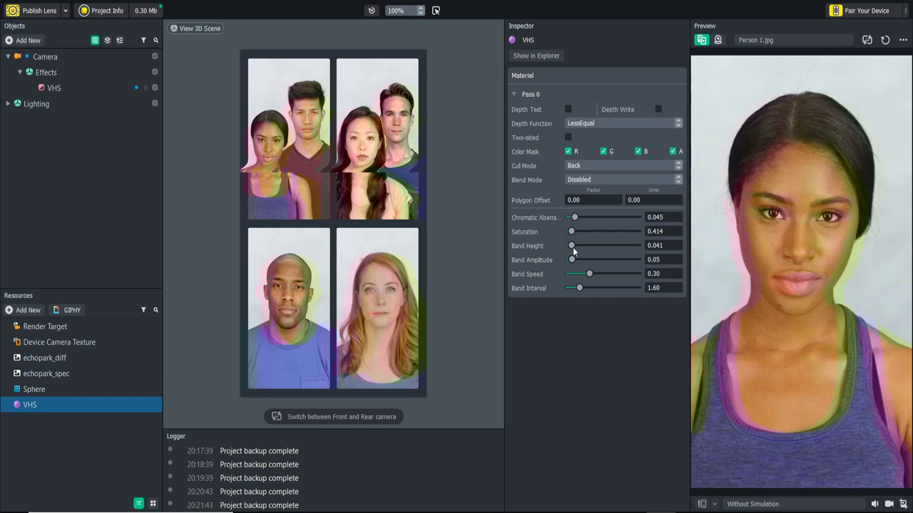
left_click_drag(572, 247, 599, 290)
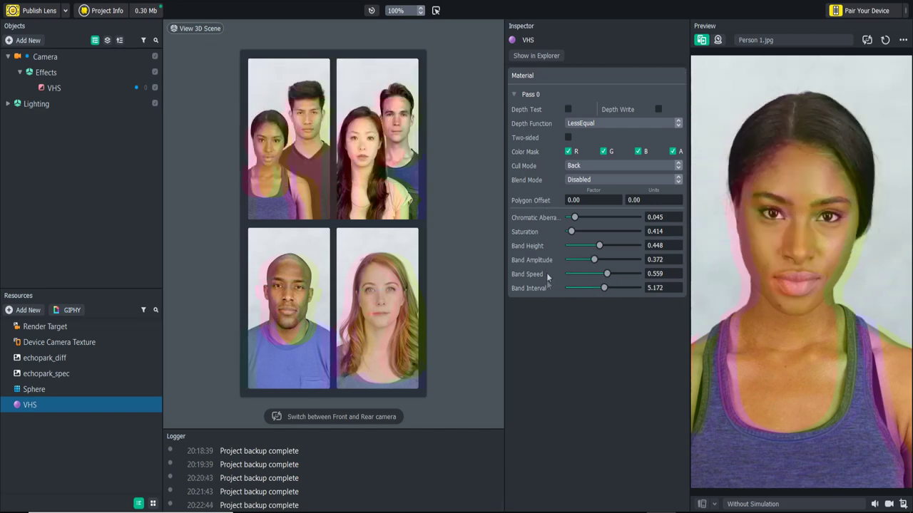
left_click(77, 87)
Step: Delete the VHS effect and add a Shake post effect under Effects
key("Delete")
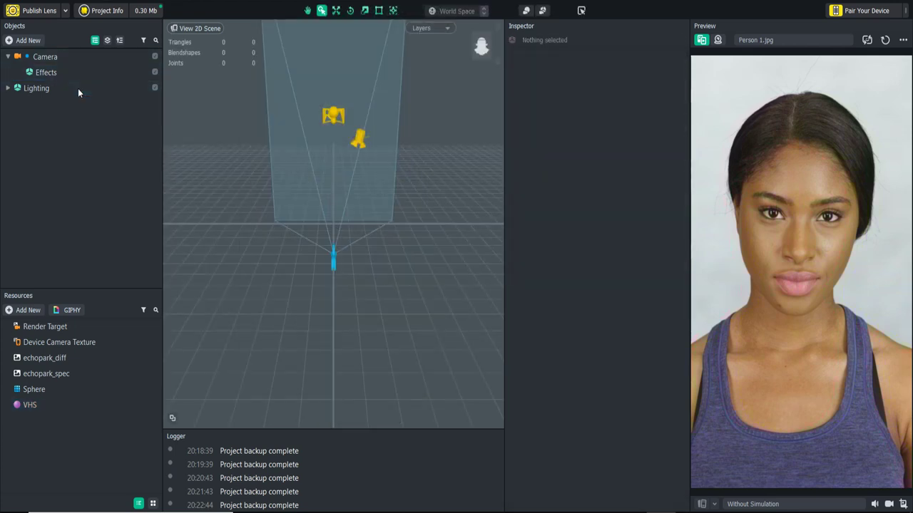
left_click(64, 73)
left_click(41, 39)
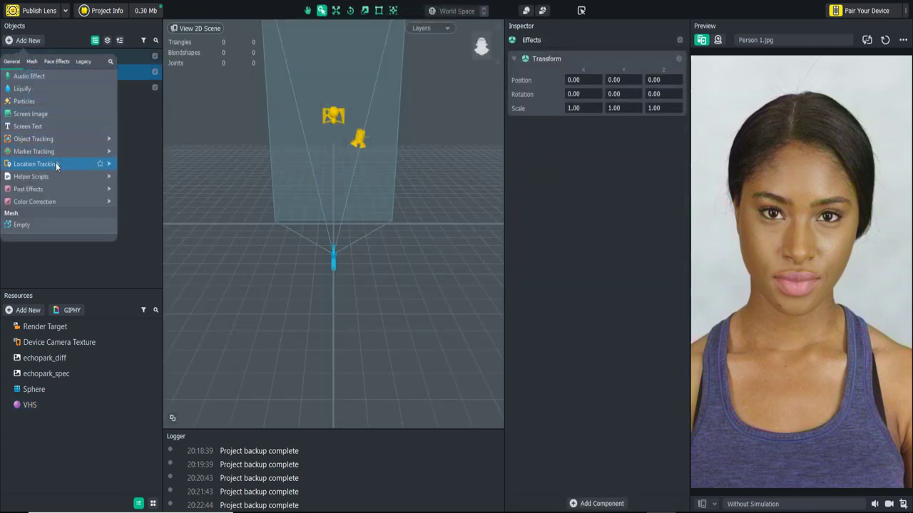
mouse_move(63, 193)
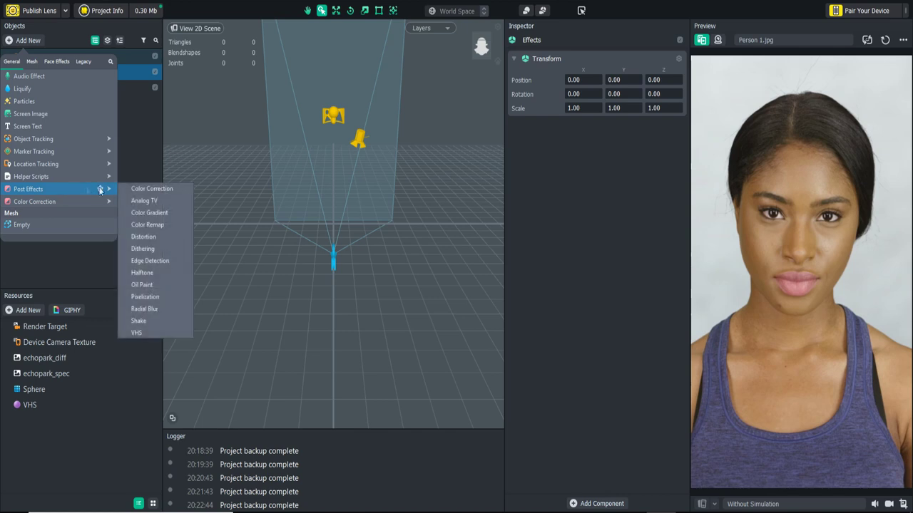
left_click(159, 322)
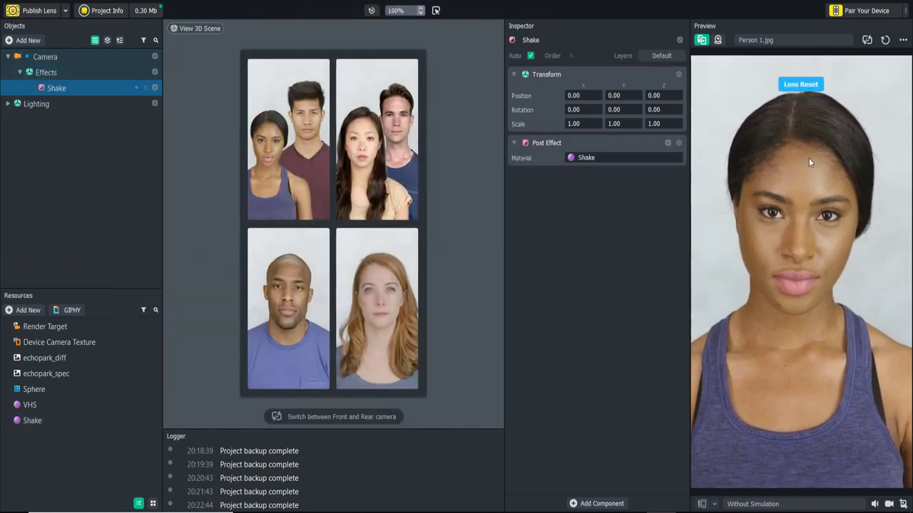
Step: Set Shake to horizontal 0.828, vertical 1.241, and Frequency x,y 1.00 and 1.00
left_click(32, 421)
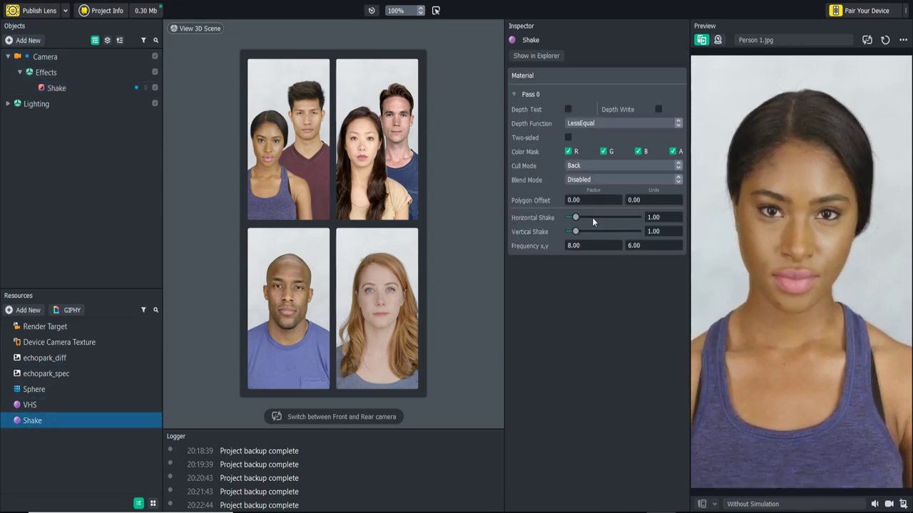
left_click_drag(576, 216, 605, 217)
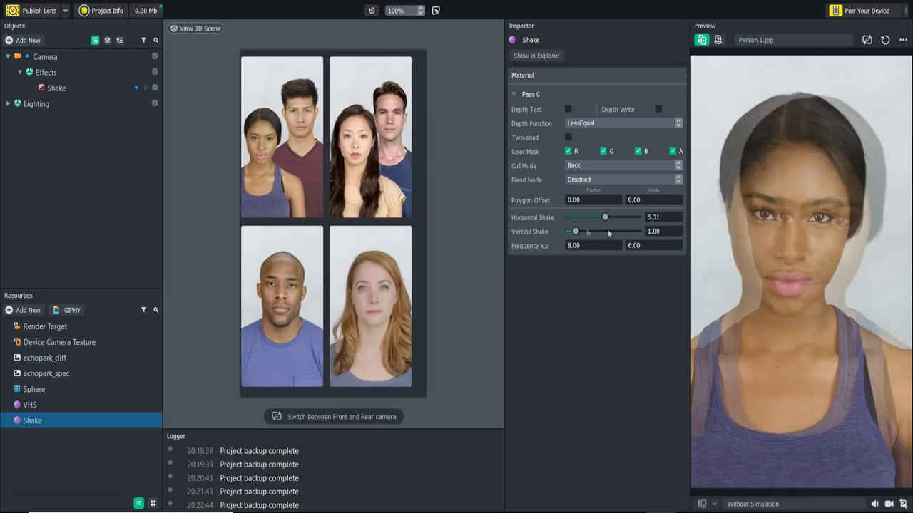
left_click_drag(603, 217, 576, 231)
double_click(592, 245)
type("1")
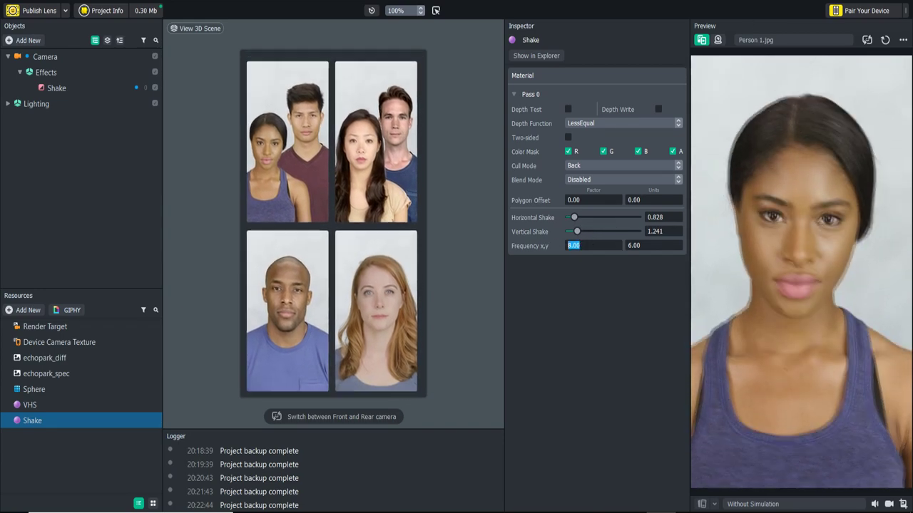
key("Tab")
type("1")
key("Return")
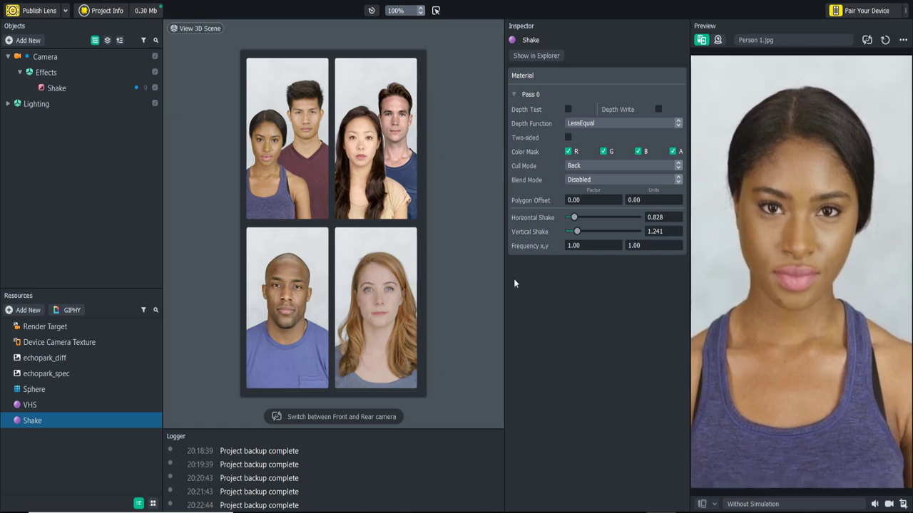
left_click(19, 454)
Step: Create a Script resource, attach it to new empty Scene Object 4, and open its code
left_click(20, 311)
left_click(42, 372)
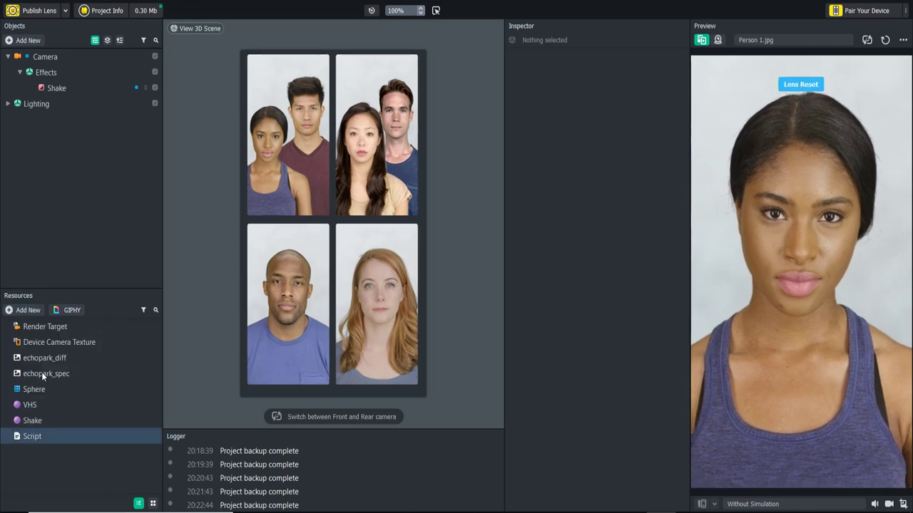
left_click(23, 41)
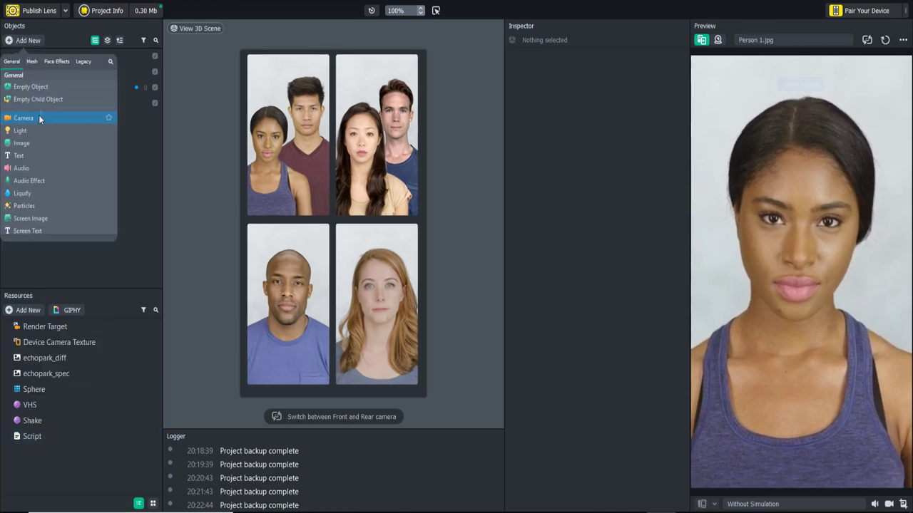
left_click(35, 88)
left_click_drag(32, 436, 563, 235)
left_click(75, 434)
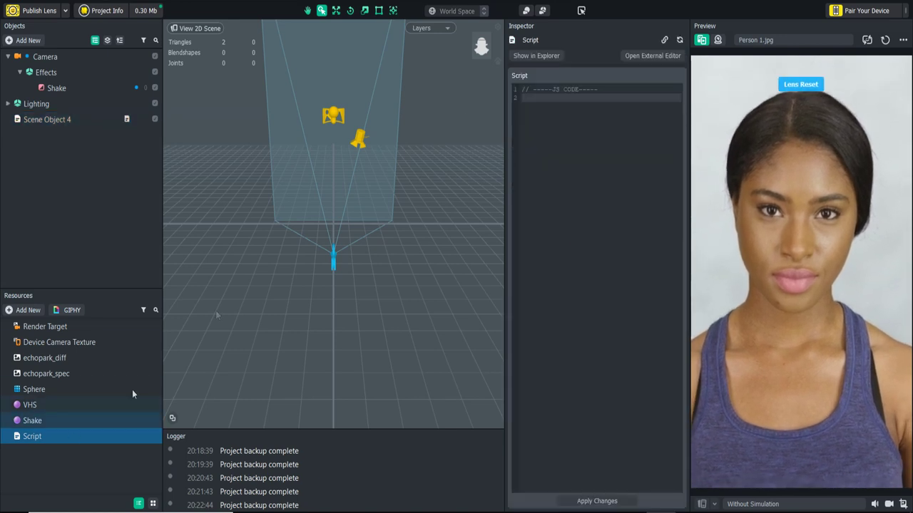
left_click_drag(504, 123, 472, 124)
left_click(529, 102)
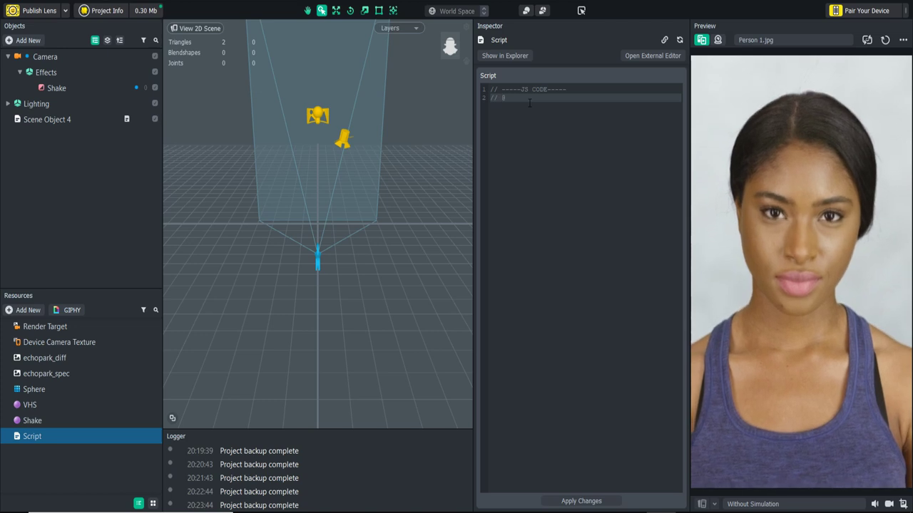
type("// @inpu")
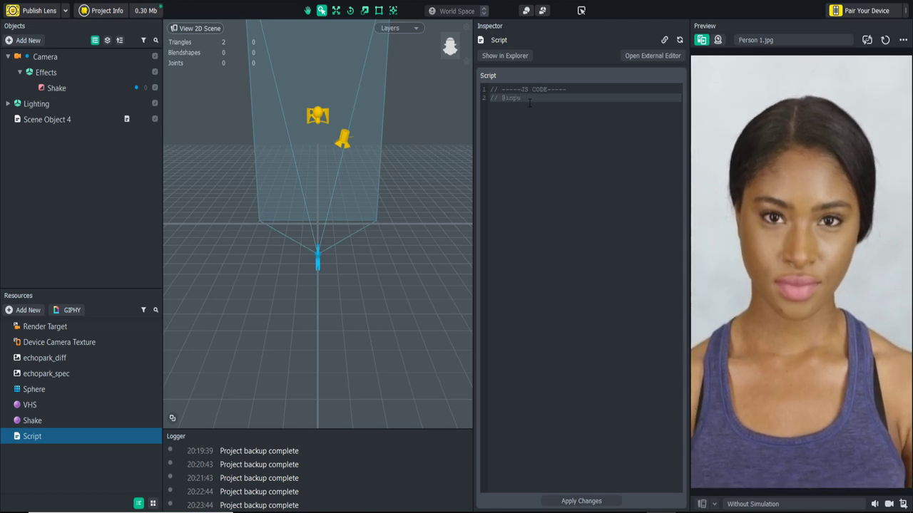
type("t flo")
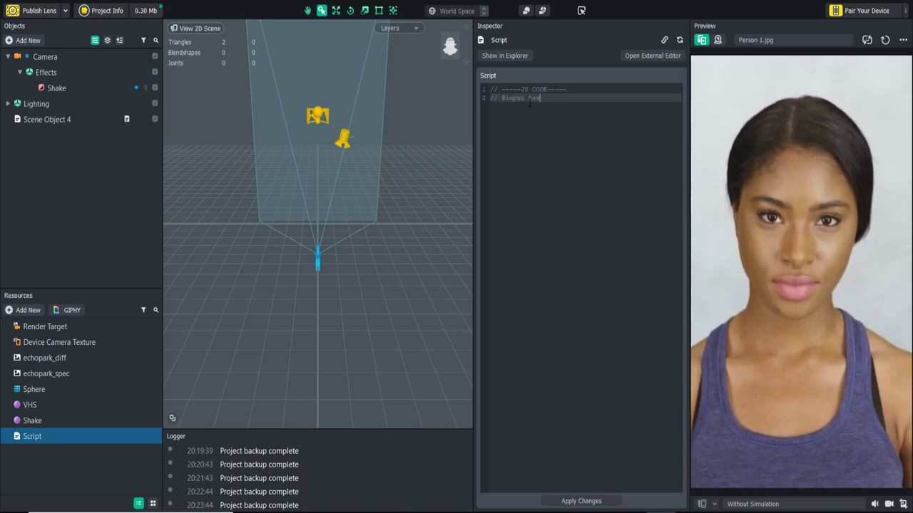
type("terial mat")
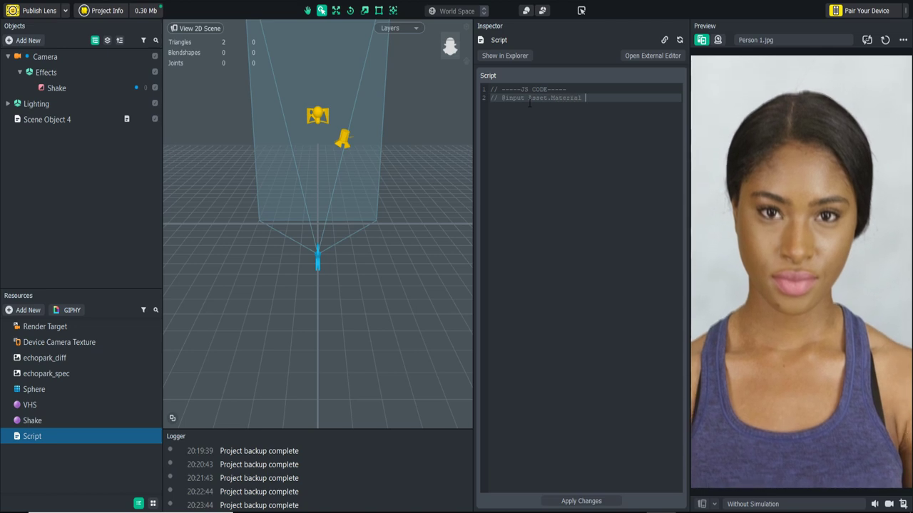
left_click(588, 501)
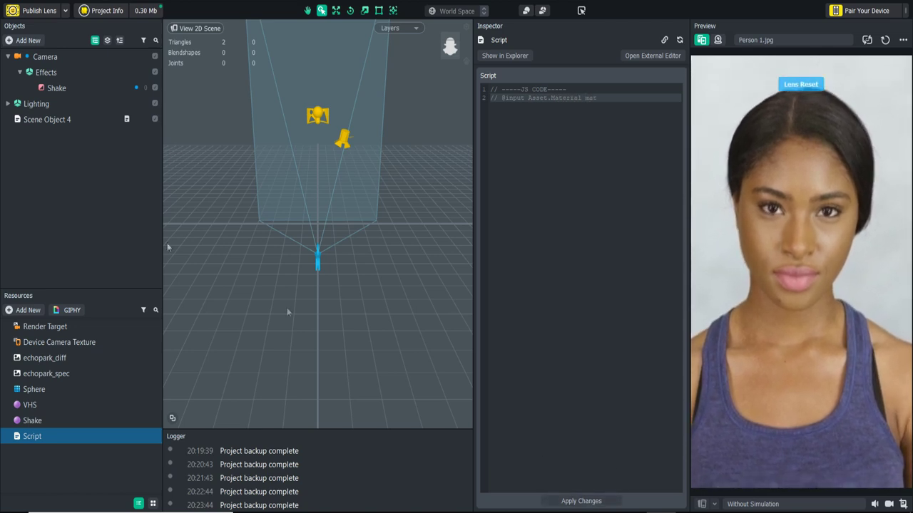
Step: Set Scene Object 4's Mat input to the Shake material and show Shake's properties
left_click(64, 120)
left_click(582, 172)
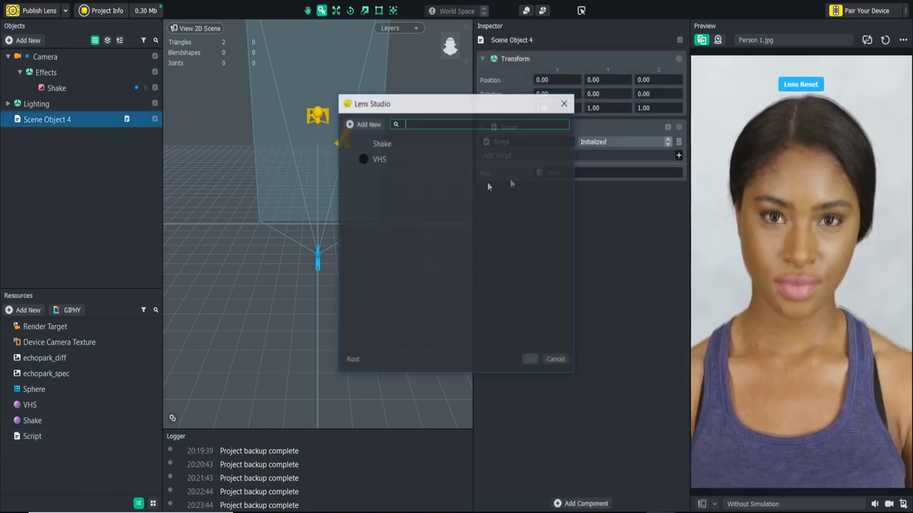
left_click(385, 145)
double_click(385, 145)
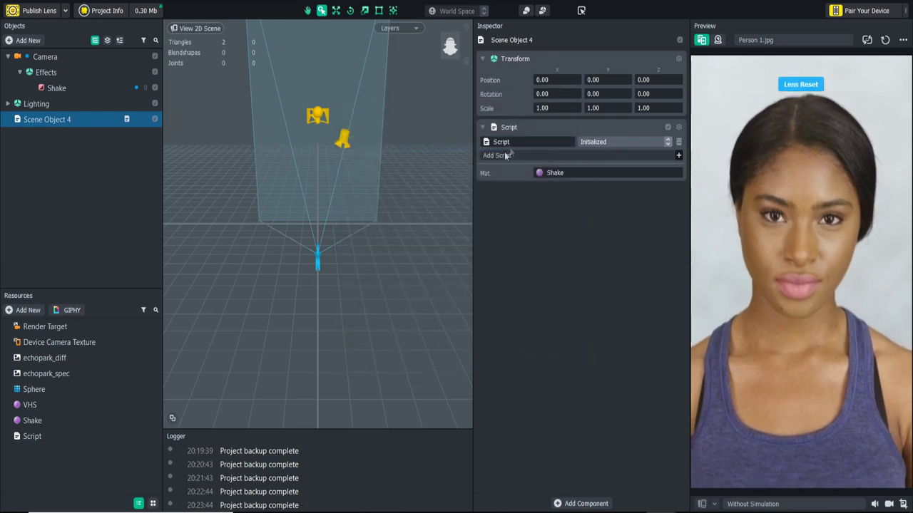
left_click(74, 421)
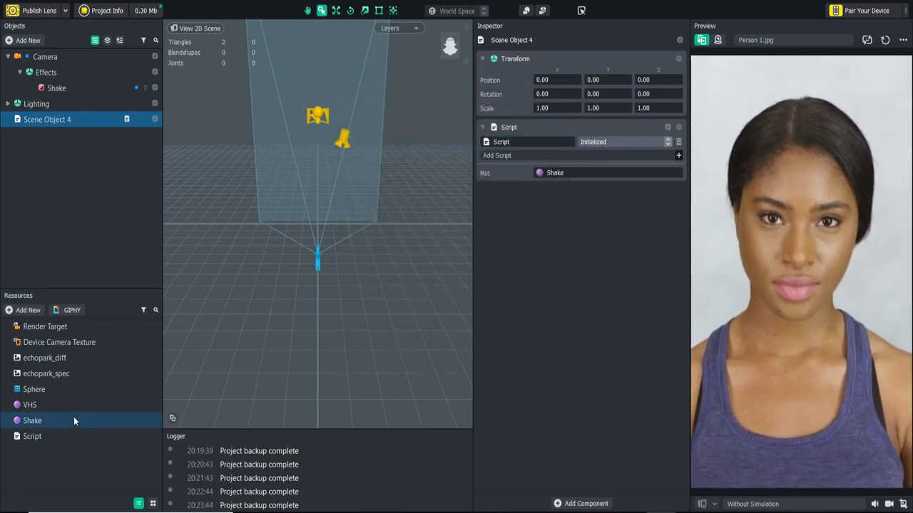
left_click(32, 421)
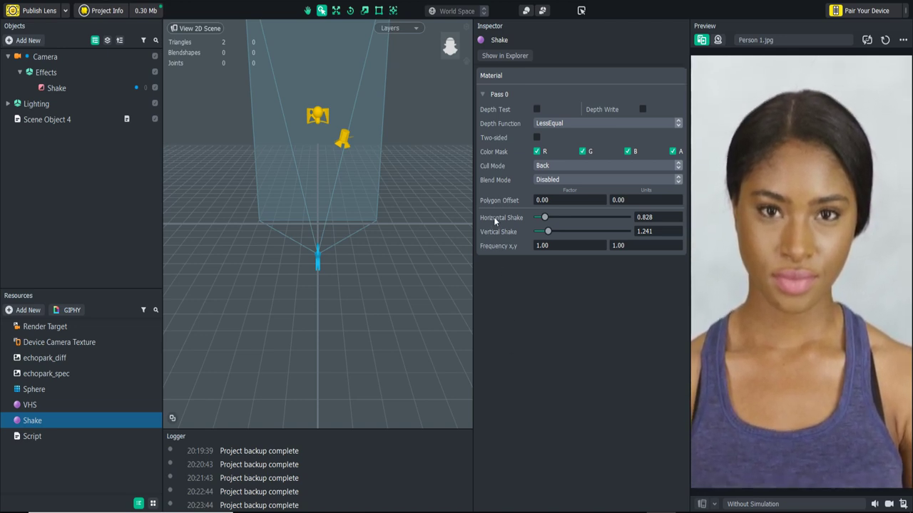
Step: Check the Horizontal Shake and Frequency property names, then reopen the Script's code
mouse_move(494, 221)
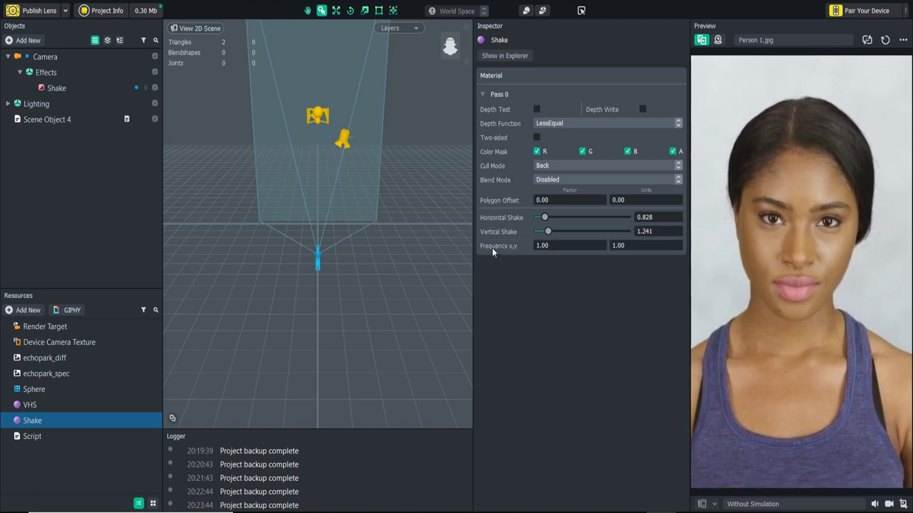
mouse_move(492, 247)
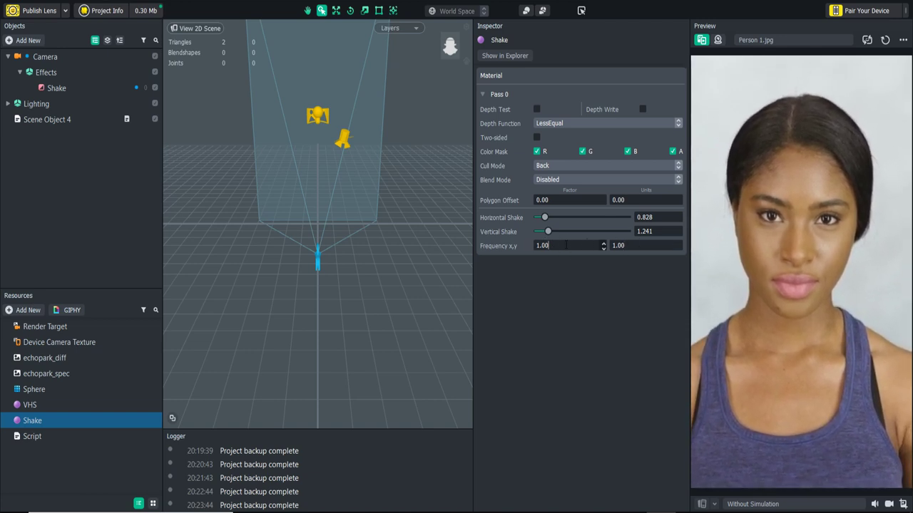
left_click(74, 437)
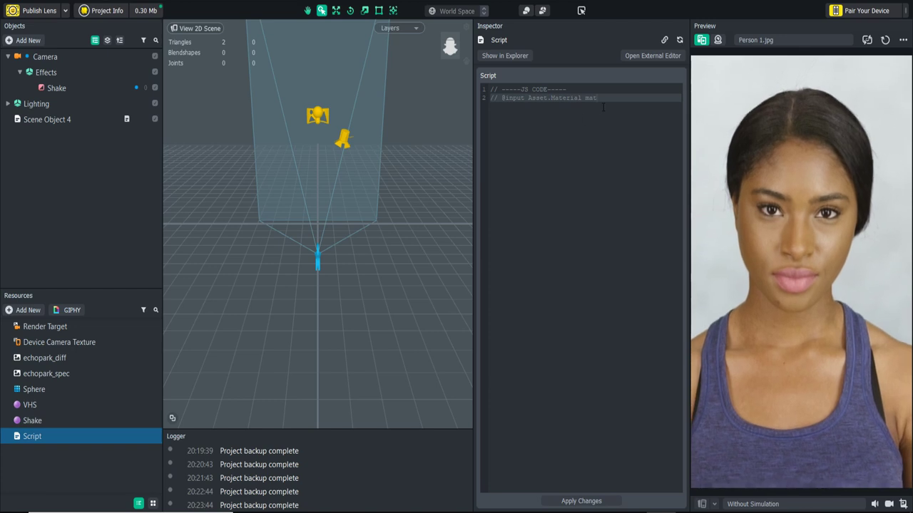
Step: Write 'script.mat.mainPass.uniFreq = new vec2(6, 8);' on line 4 and apply the changes
key("Return")
key("Return")
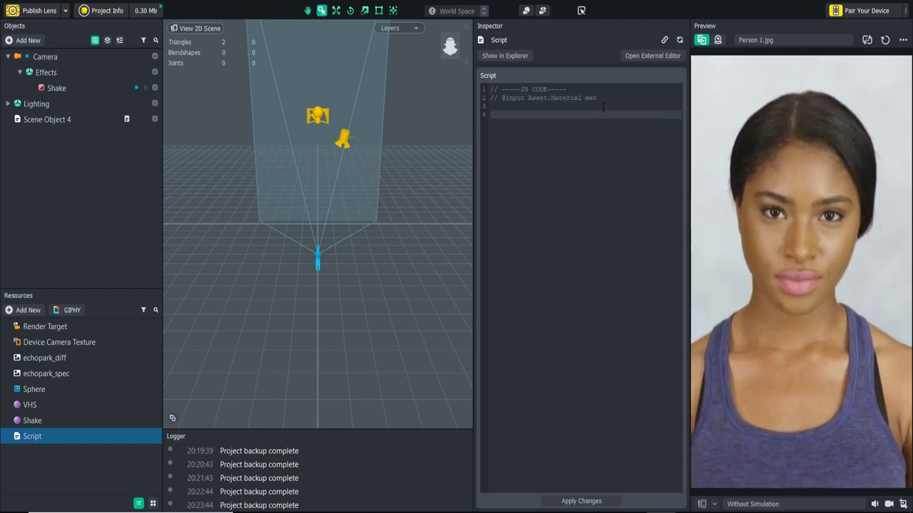
type("script")
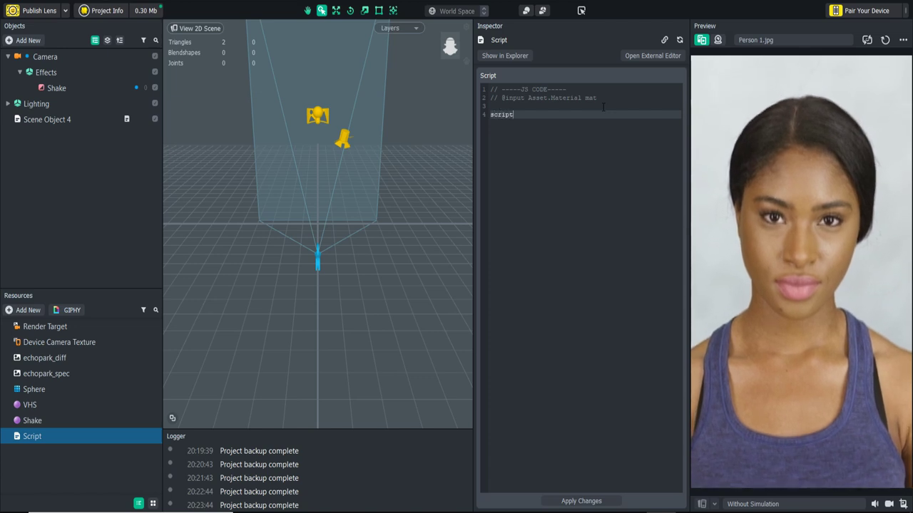
type(".mat")
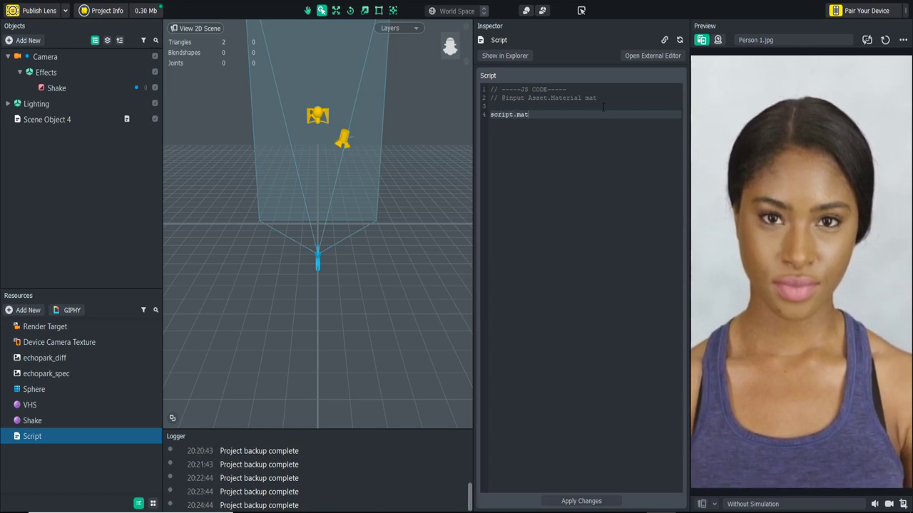
type(".mainPass")
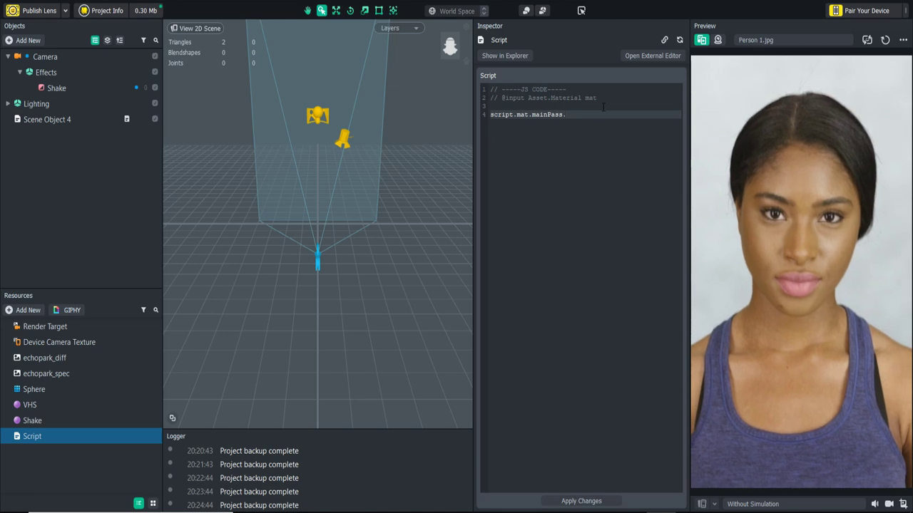
type(".uniFreq")
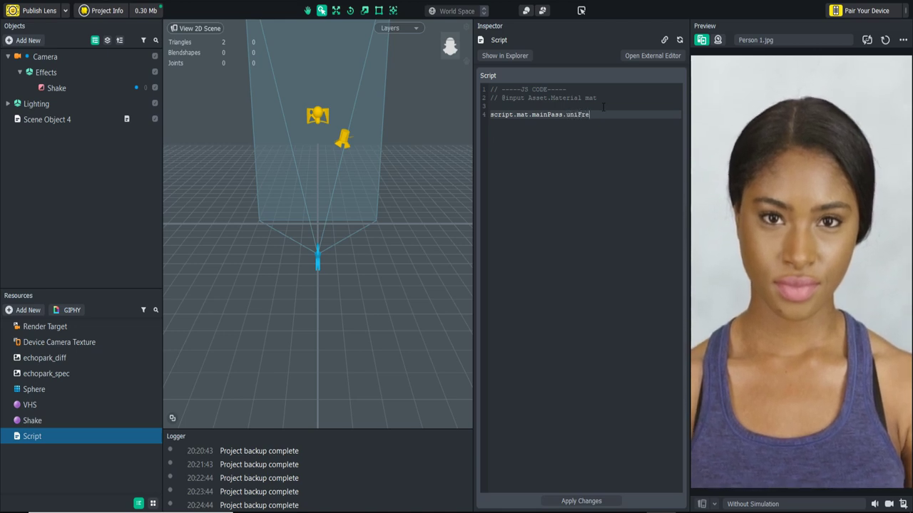
left_click(47, 420)
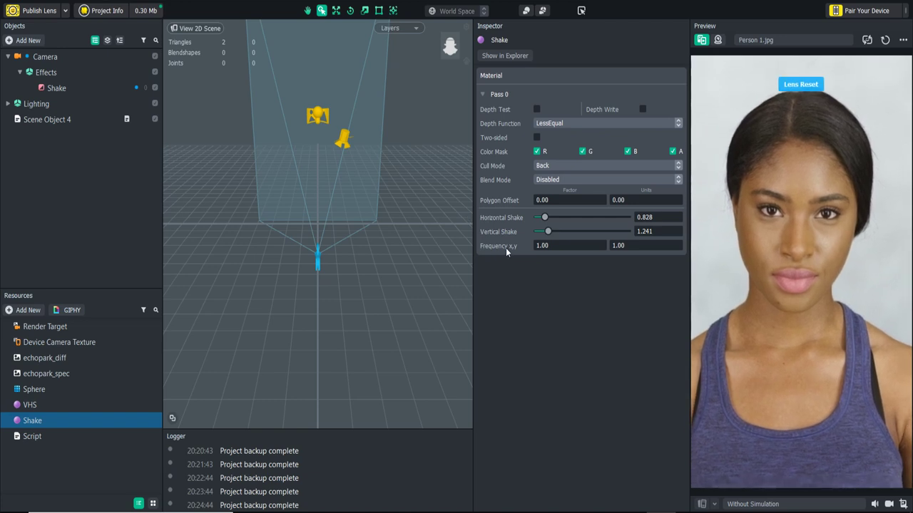
left_click(83, 435)
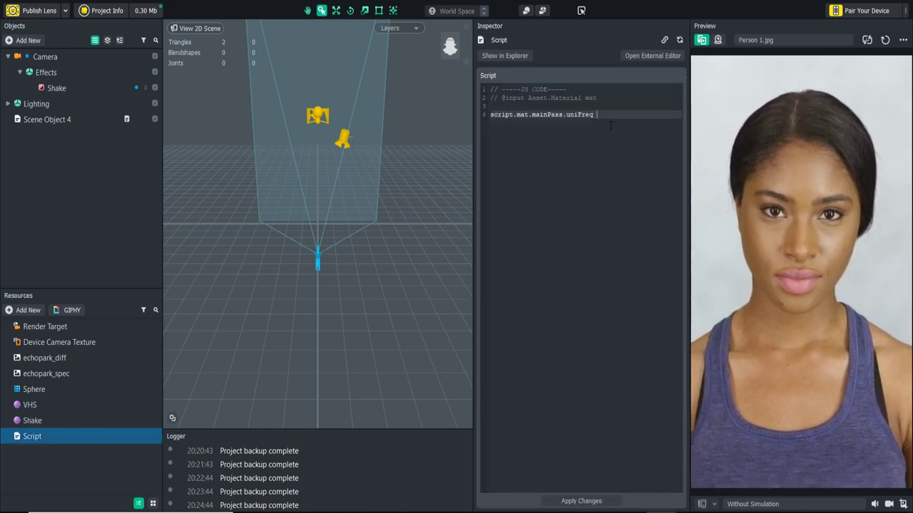
type("= new vec2(6, 8);")
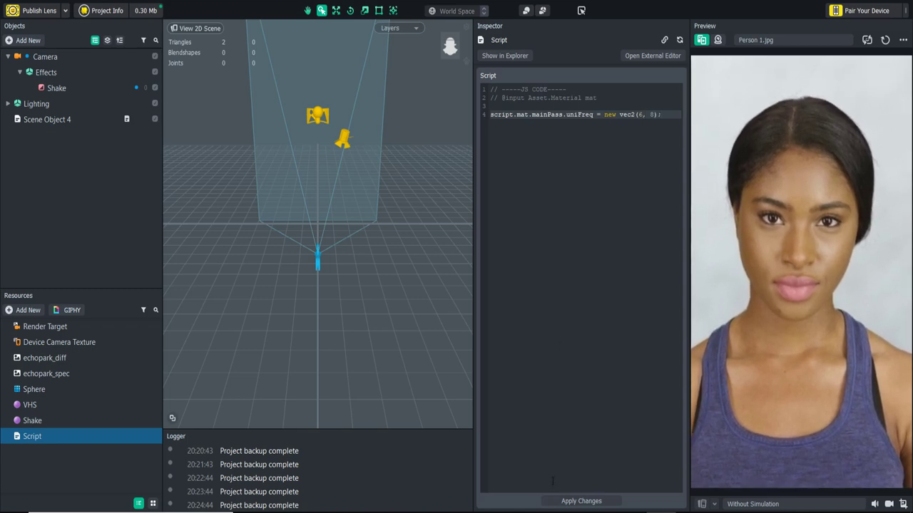
left_click(560, 501)
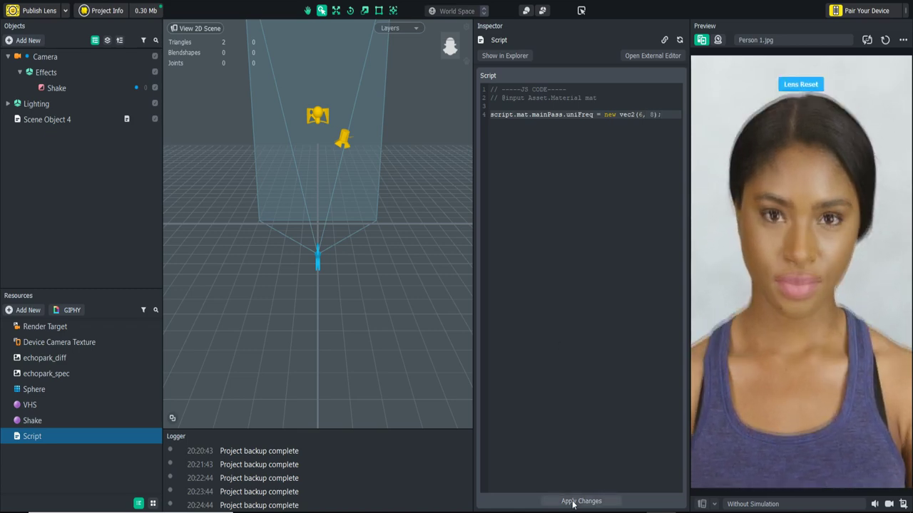
key("Return")
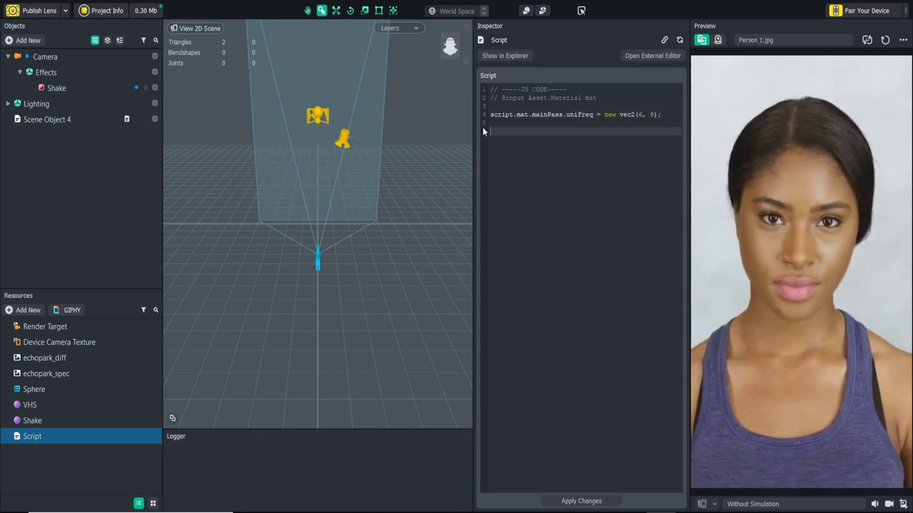
Step: Check the Shake material's properties, then add script.mat.mainPass.uniAmplX = 5 to the script
left_click(64, 421)
mouse_move(504, 219)
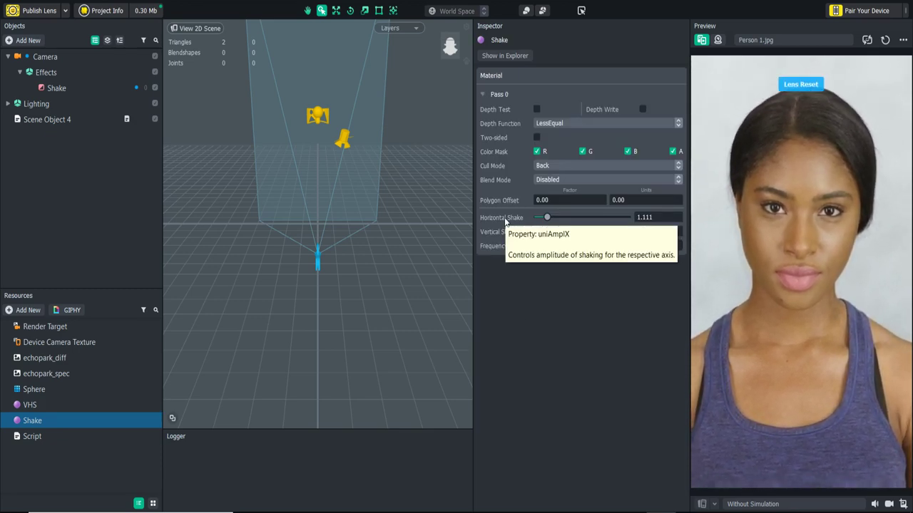
left_click(32, 436)
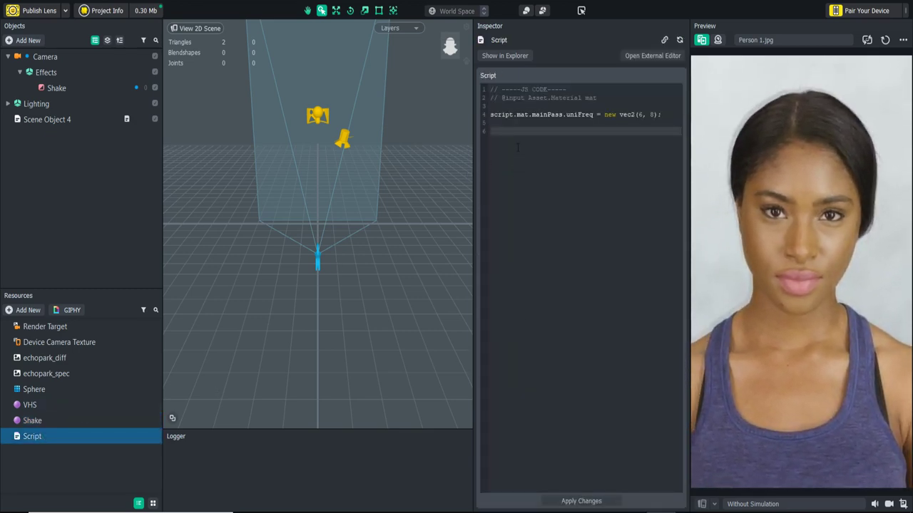
type("script.")
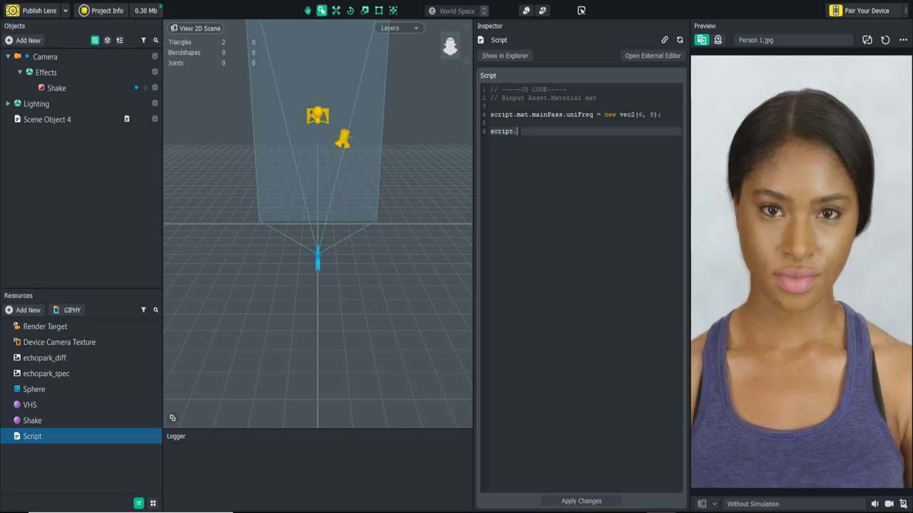
type("mat.mainPass")
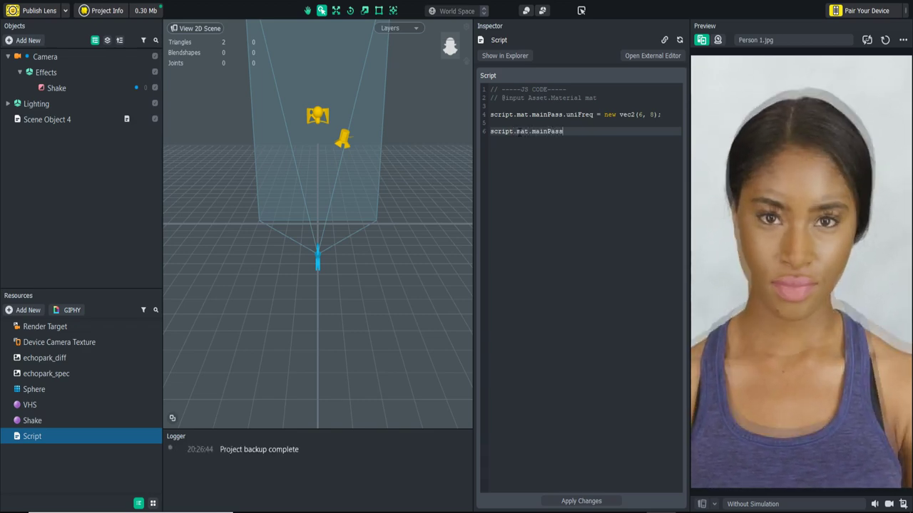
type(".uniAmplX = 5;")
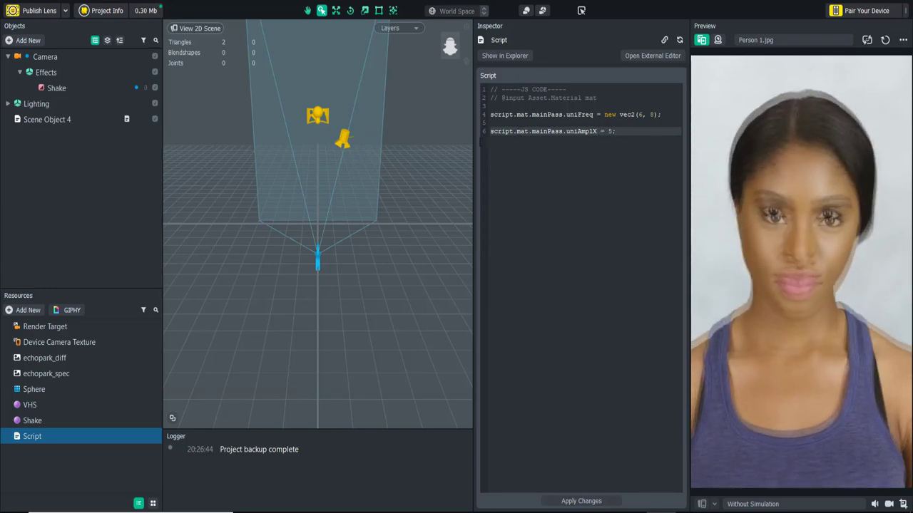
Step: Duplicate the amplitude line as uniAmplY = 5 and apply the script changes
left_click_drag(618, 131, 481, 131)
key("ctrl+c")
left_click(631, 129)
key("Return")
key("ctrl+v")
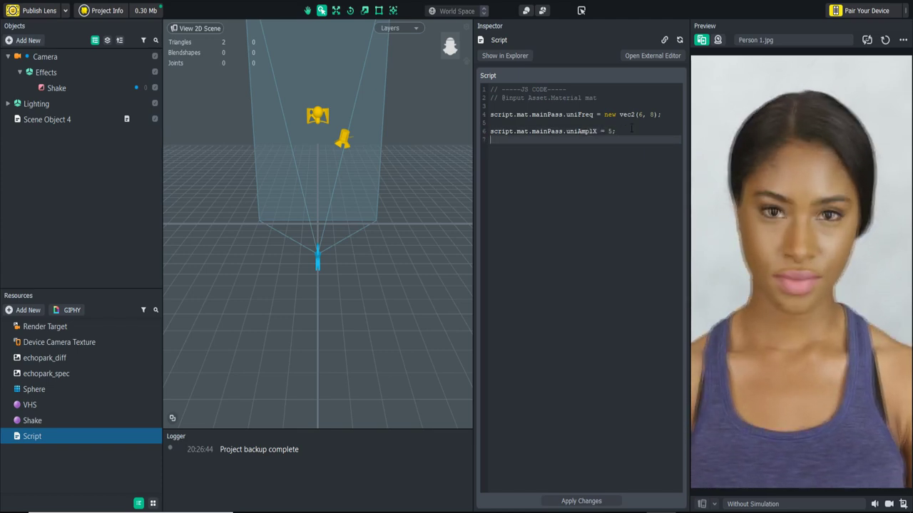
key("BackSpace")
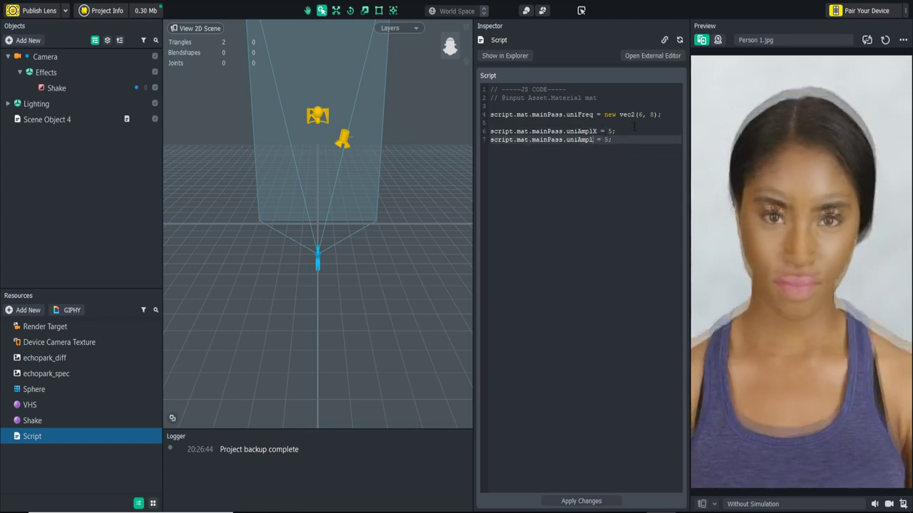
type("Y")
left_click(566, 501)
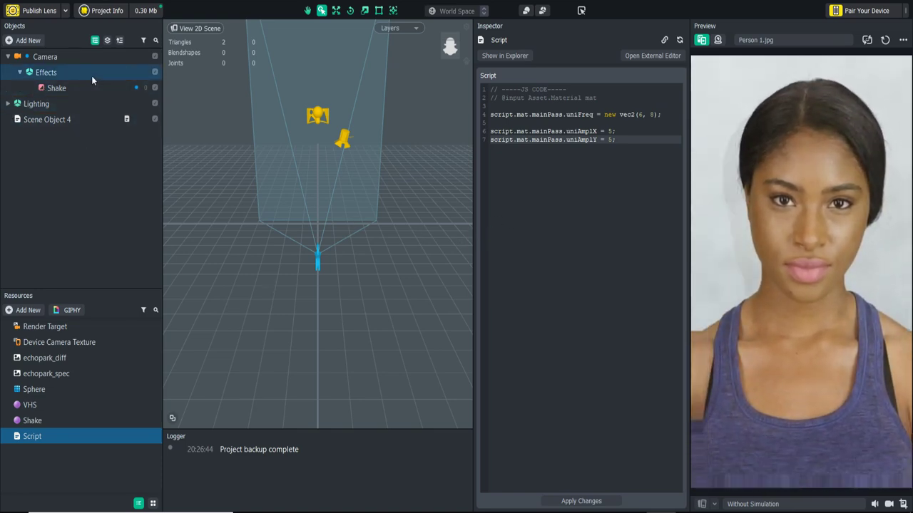
Step: Inspect the VHS material, select the Shake object, and bring the Script code back up
left_click(43, 405)
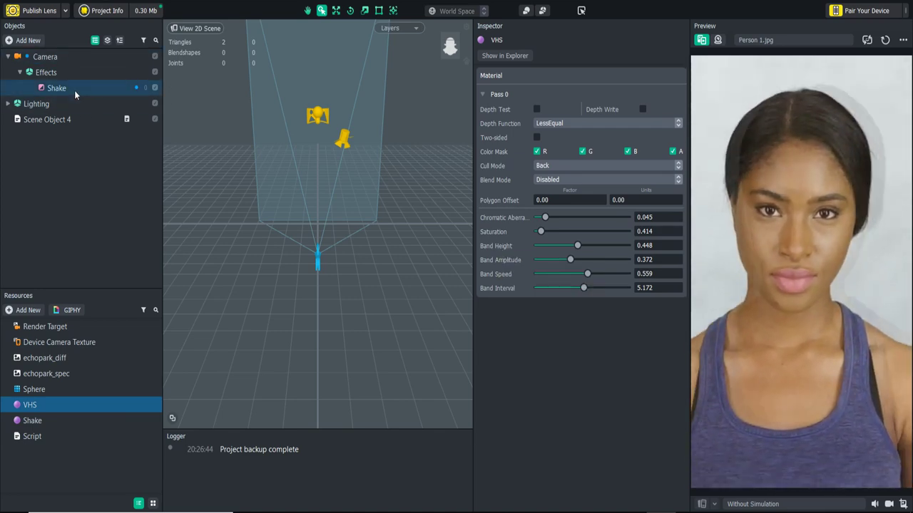
left_click(74, 89)
left_click(93, 436)
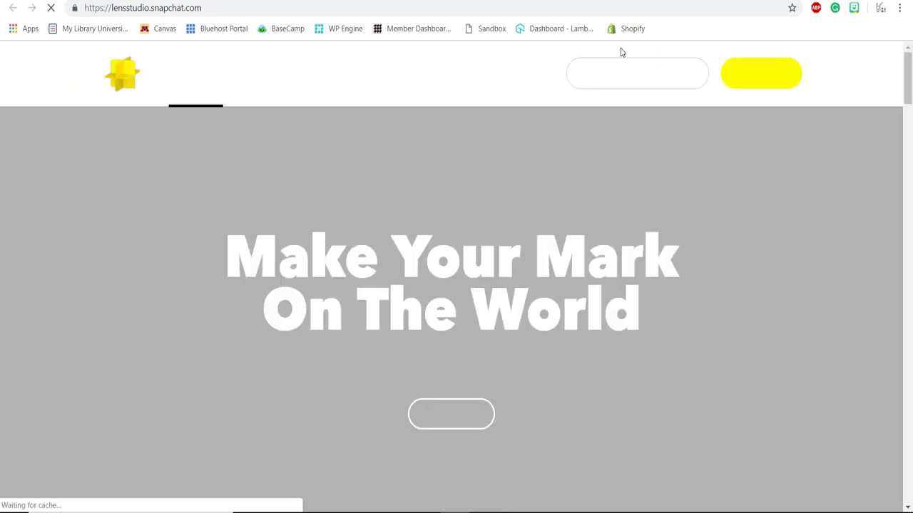
Step: Search the site for 'tapevent', open the TapEvent page and select its example code
left_click(649, 69)
type("tapevent")
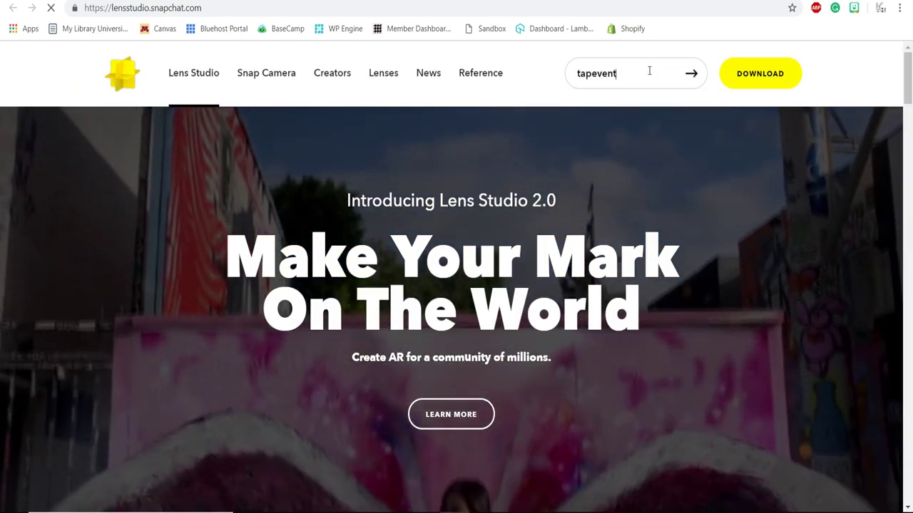
key("Return")
left_click(131, 251)
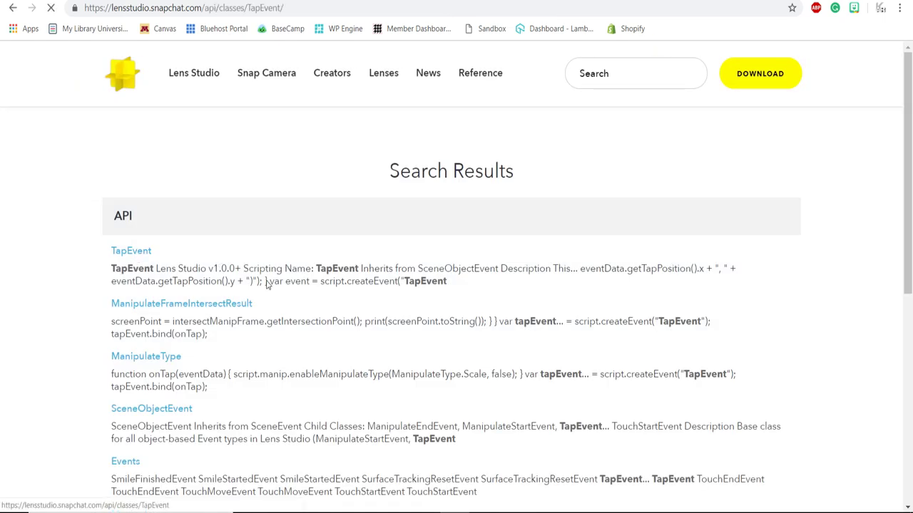
scroll(435, 311, "down", 10)
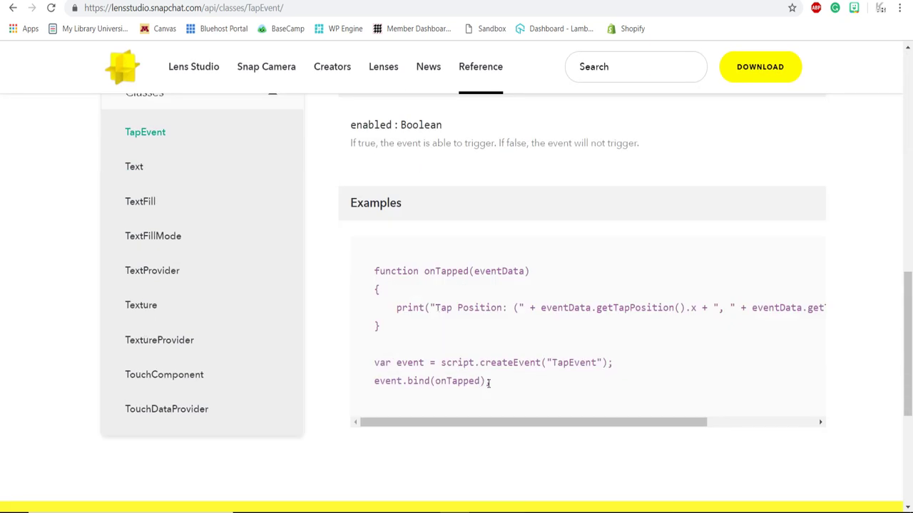
left_click_drag(499, 383, 340, 267)
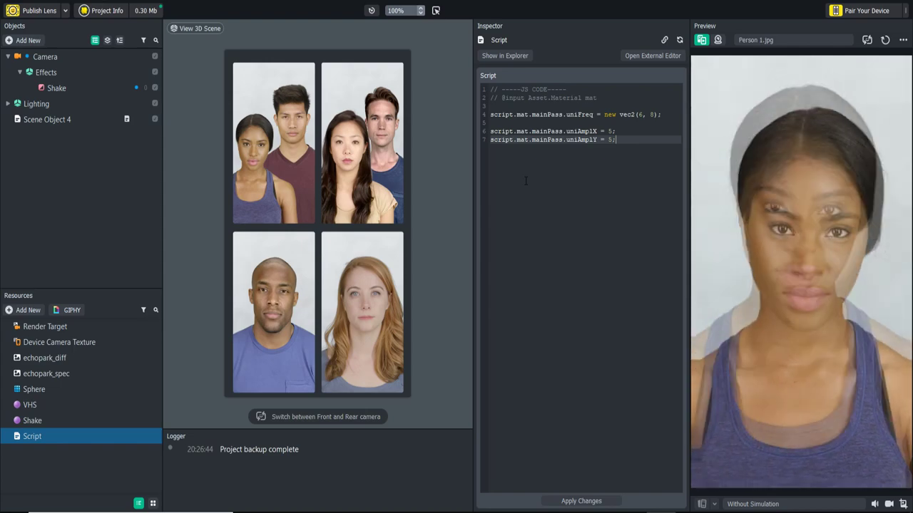
Step: Paste the TapEvent example and replace its print statement with the uniFreq/uniAmpl lines
type("function onTapped(eventData) {     print(\"Tap Position: (\" + eventData.getTapPosition().x + \", \" + eventData.getTapPosition().y + \")\"); }  var event = script.createEvent(\"TapEvent\"); event.bind(onTapped);")
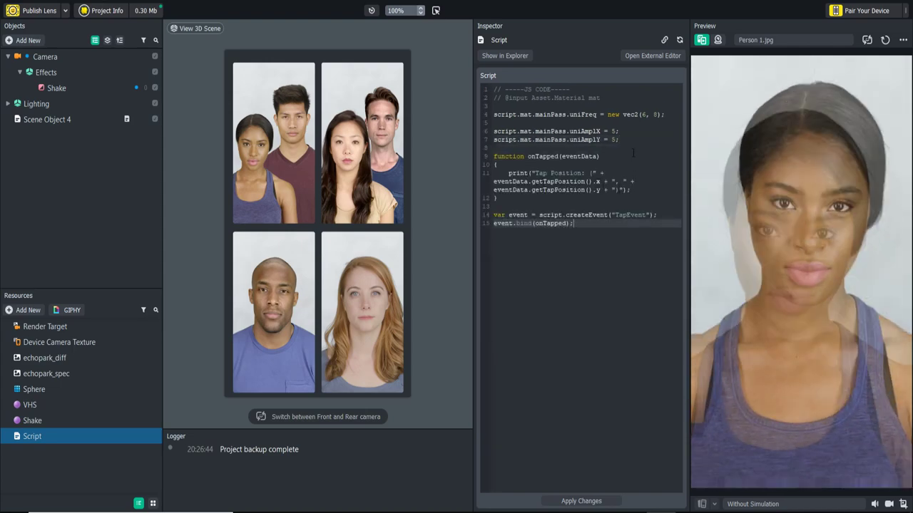
left_click_drag(619, 140, 466, 116)
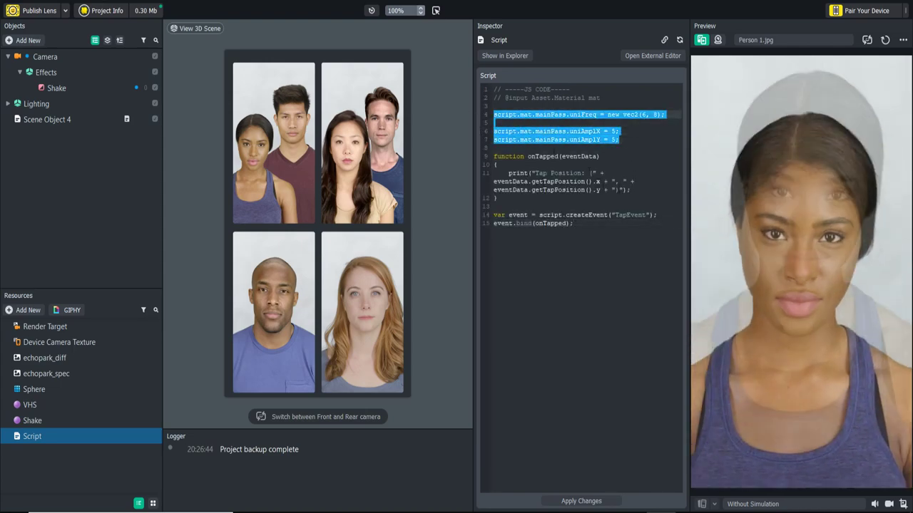
left_click_drag(630, 190, 508, 174)
type("script.mat.mainPass.uniFreq = new vec2(6, 8);  script.mat.mainPass.uniAmplX = 5; script.mat.mainPass.uniAmplY = 5;")
Step: Set both uniAmplX and uniAmplY to 1 inside the tap handler
left_click(630, 189)
key("BackSpace")
key("BackSpace")
type("1;")
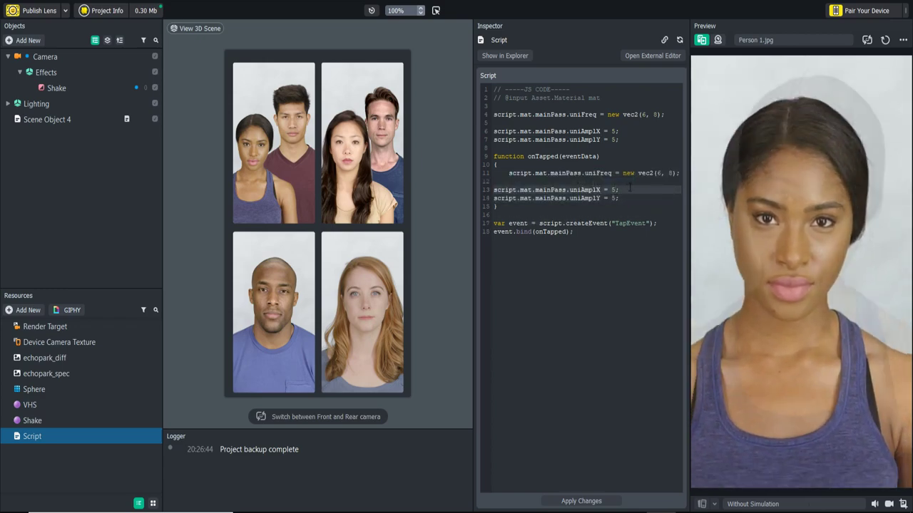
key("Down")
key("BackSpace")
key("BackSpace")
type("1;")
Step: Change the tap handler's frequency to vec2(1, 1) and apply the changes
left_click(659, 172)
key("BackSpace")
type("1")
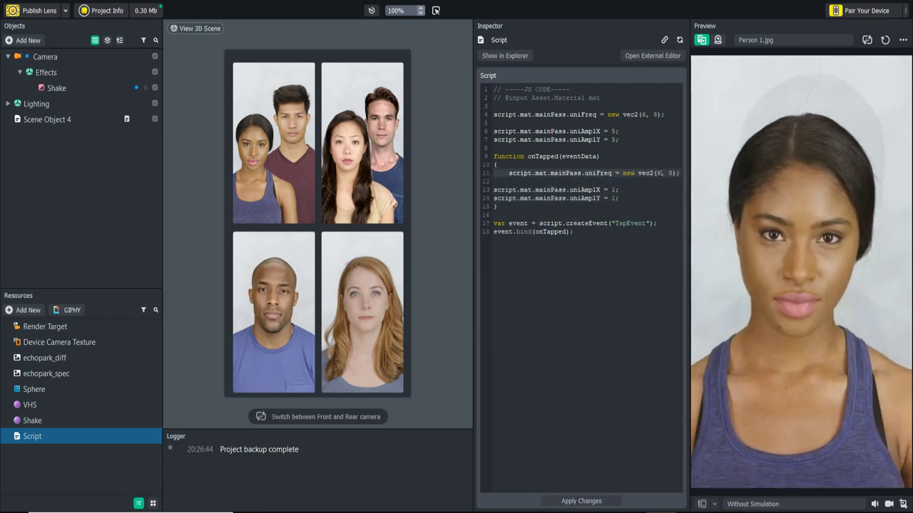
left_click(671, 172)
key("BackSpace")
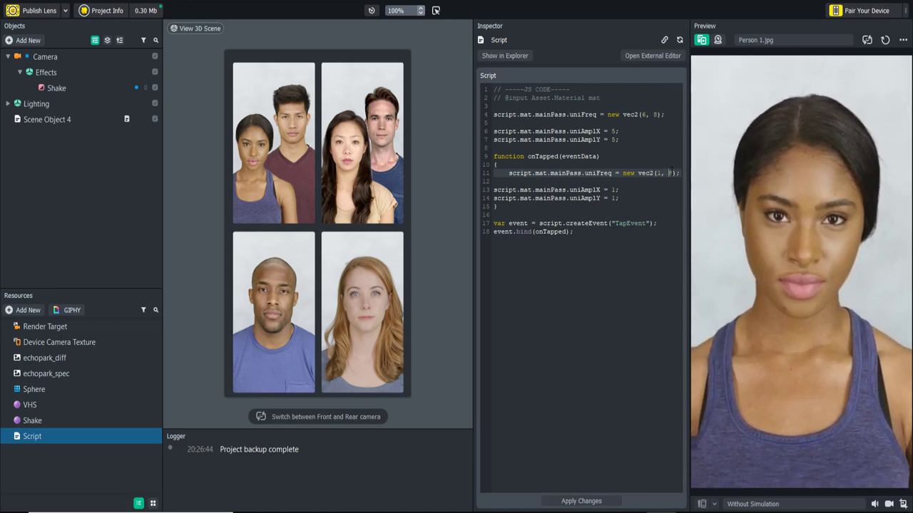
type("1")
left_click(585, 501)
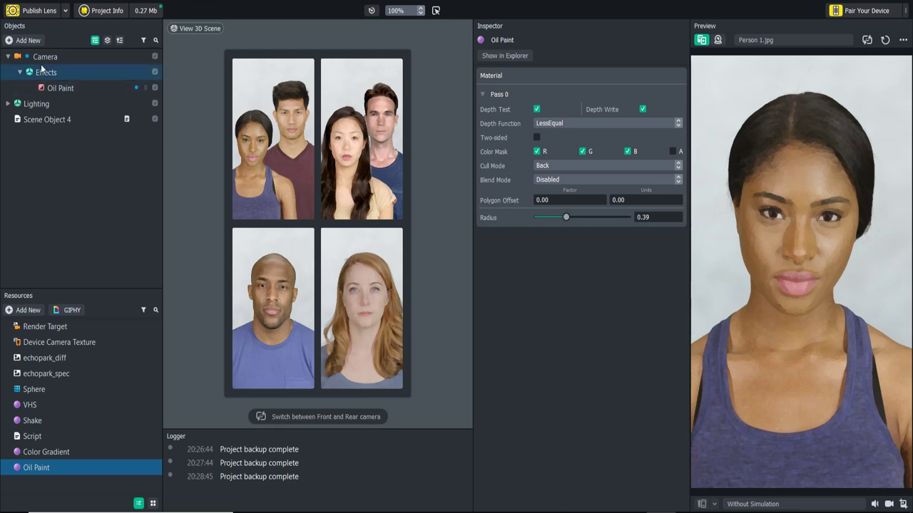
Step: Delete the Oil Paint object and its Effects parent, then bring up the Add New list
left_click(63, 87)
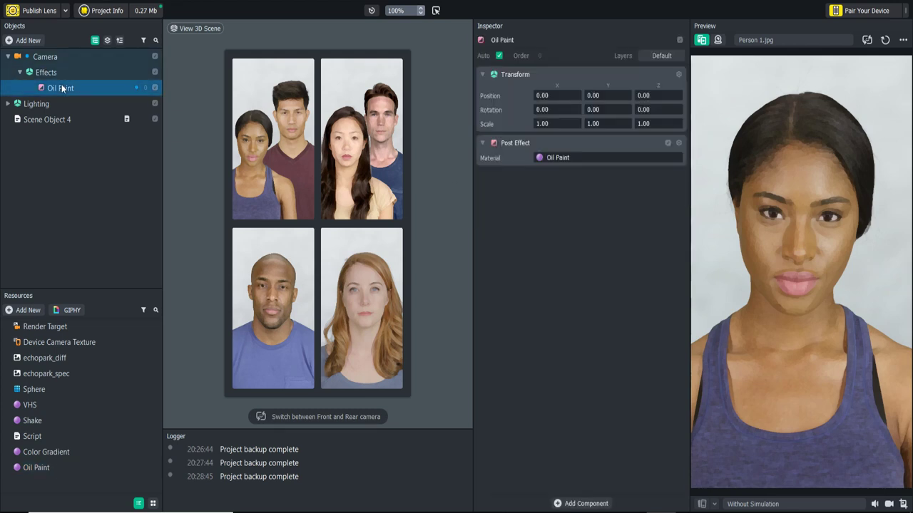
key("Delete")
left_click(59, 72)
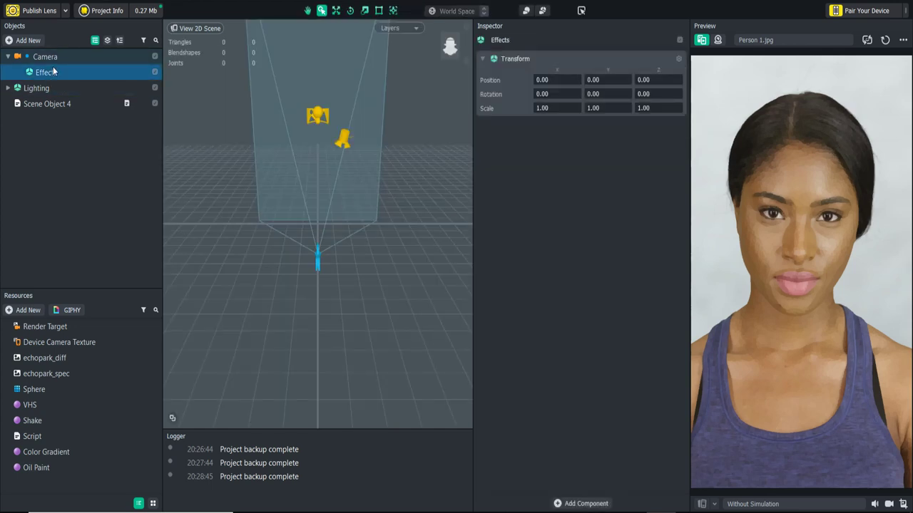
key("Delete")
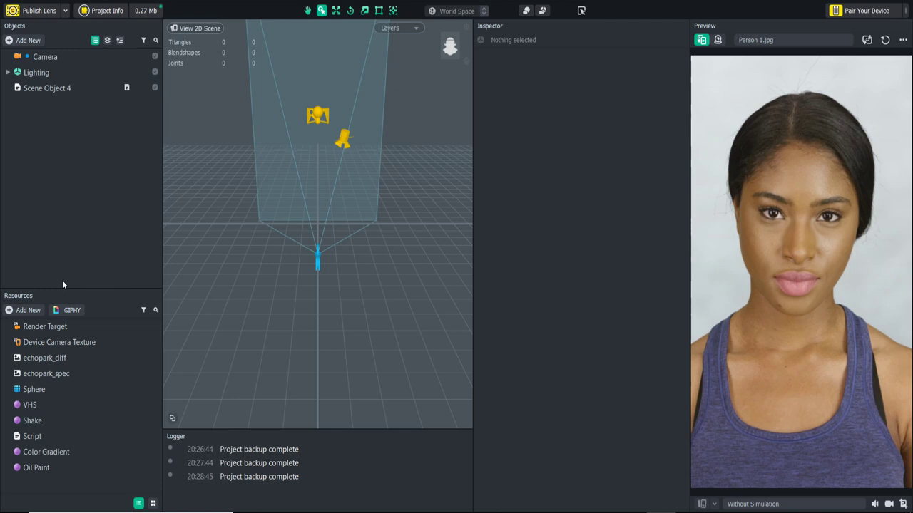
left_click(27, 40)
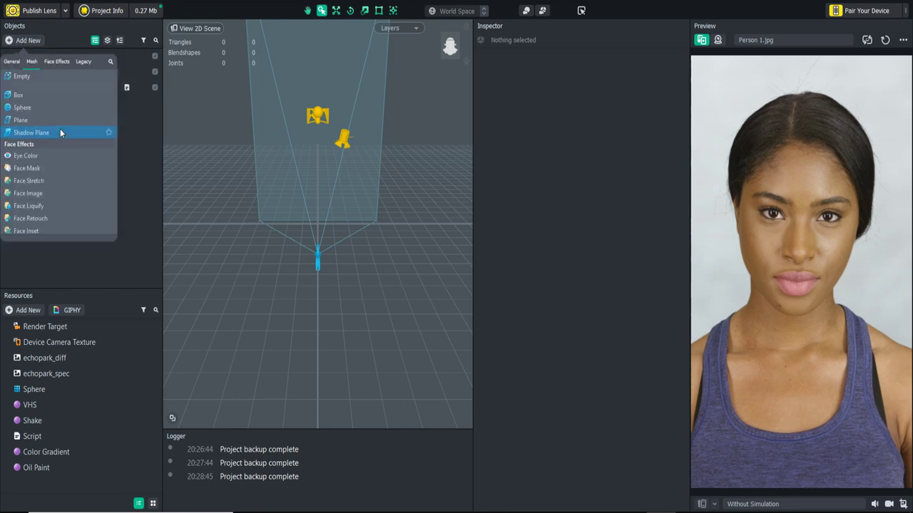
Step: Scroll through the Add New list's General, Face Effects and Legacy categories
scroll(60, 133, "down", 5)
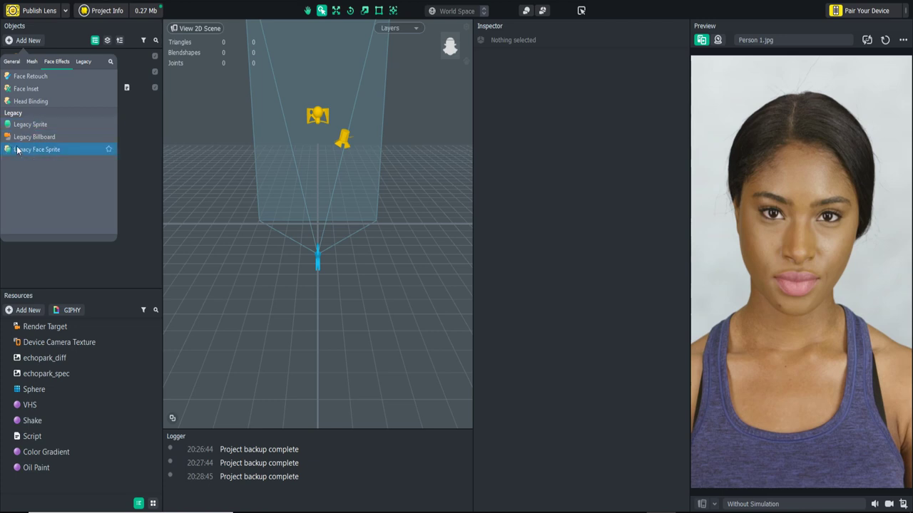
scroll(25, 155, "up", 10)
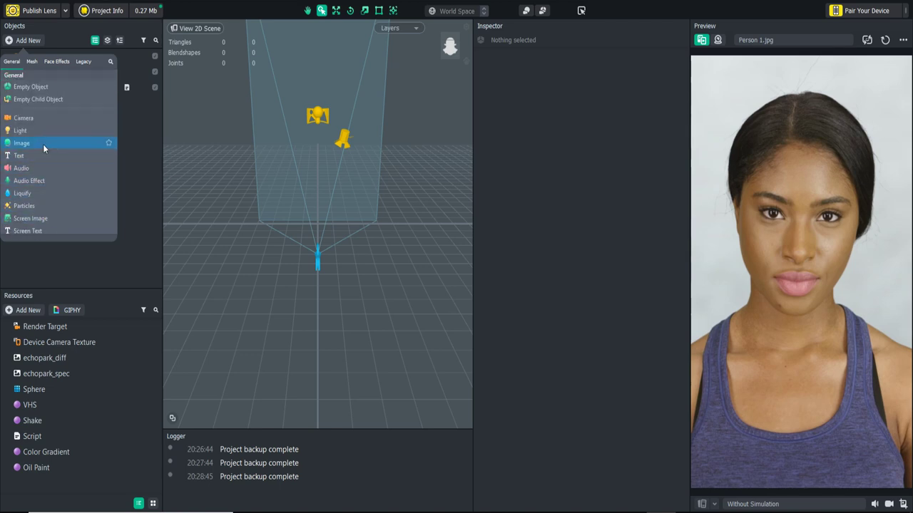
scroll(48, 174, "down", 1)
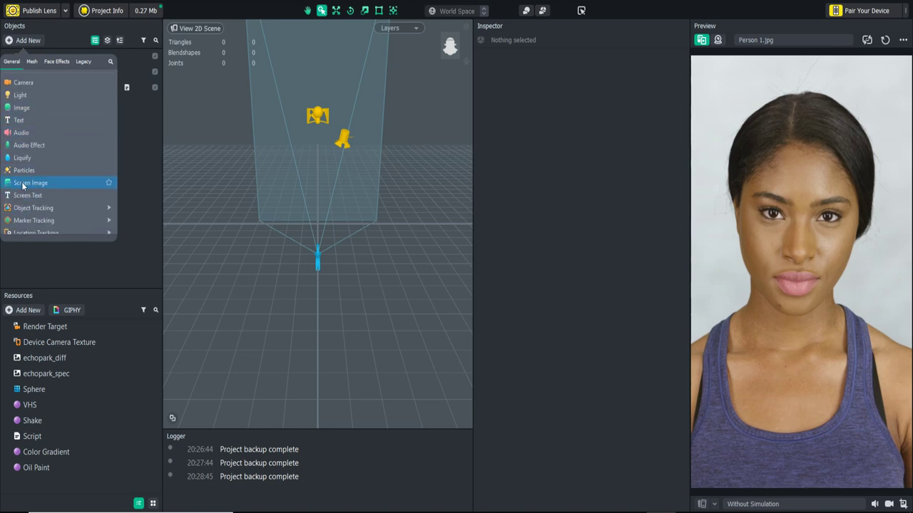
scroll(23, 184, "down", 1)
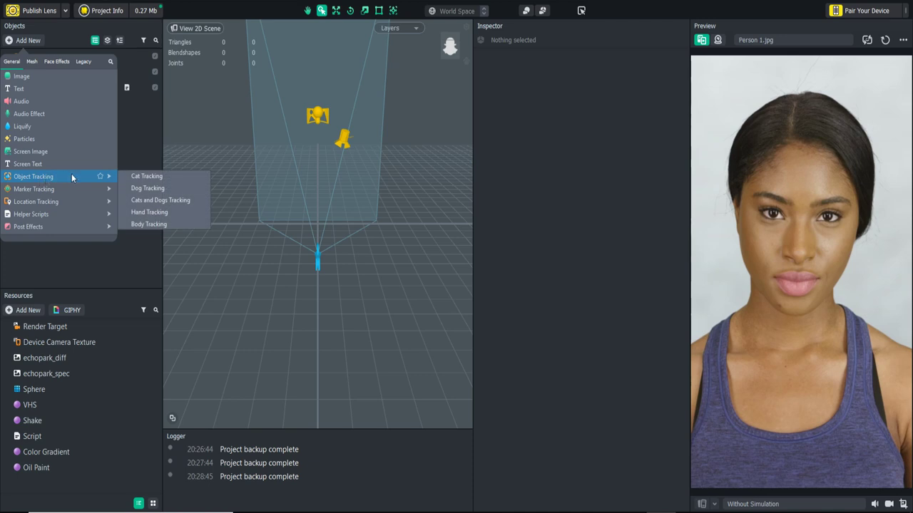
scroll(60, 136, "down", 6)
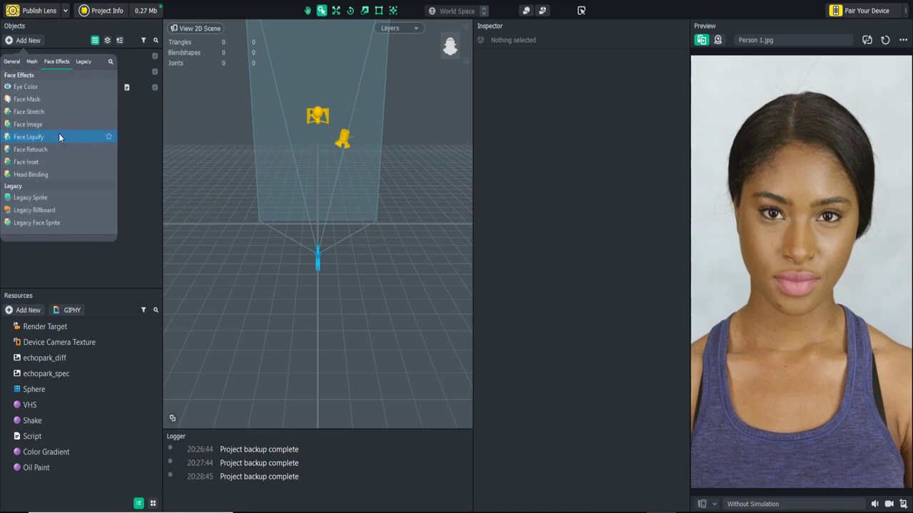
scroll(50, 142, "up", 7)
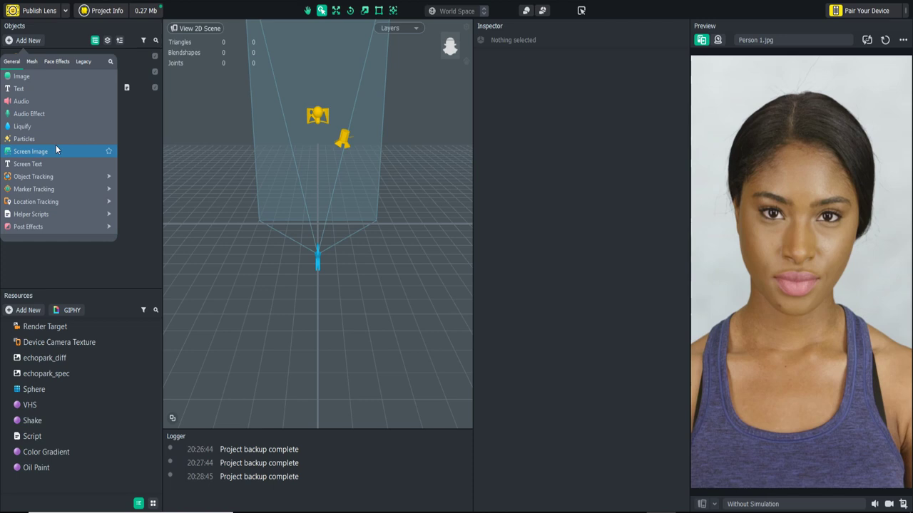
scroll(56, 148, "up", 3)
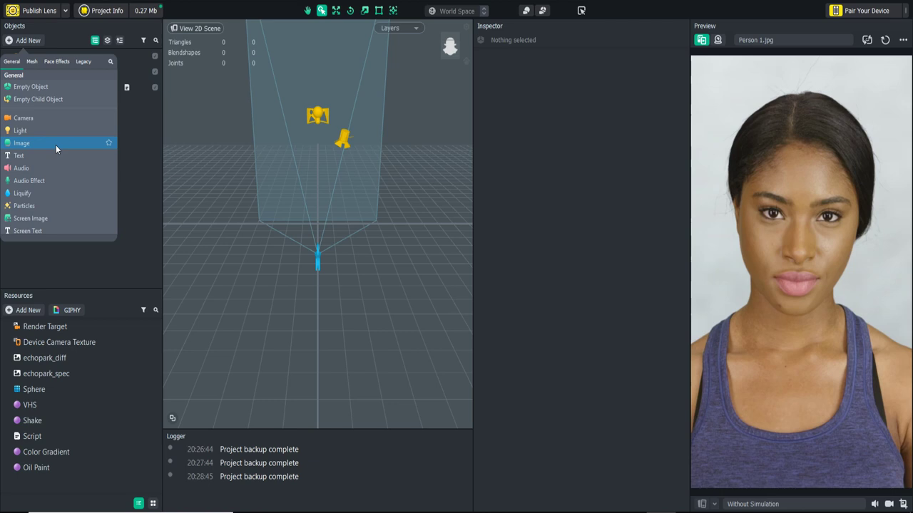
Step: Add a Screen Image and set its Screen Region to Safe Render
left_click(55, 218)
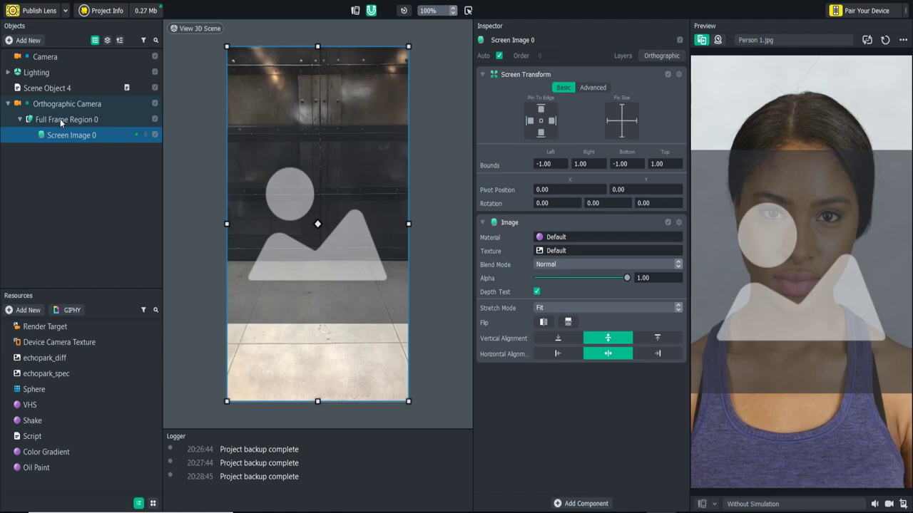
left_click(60, 118)
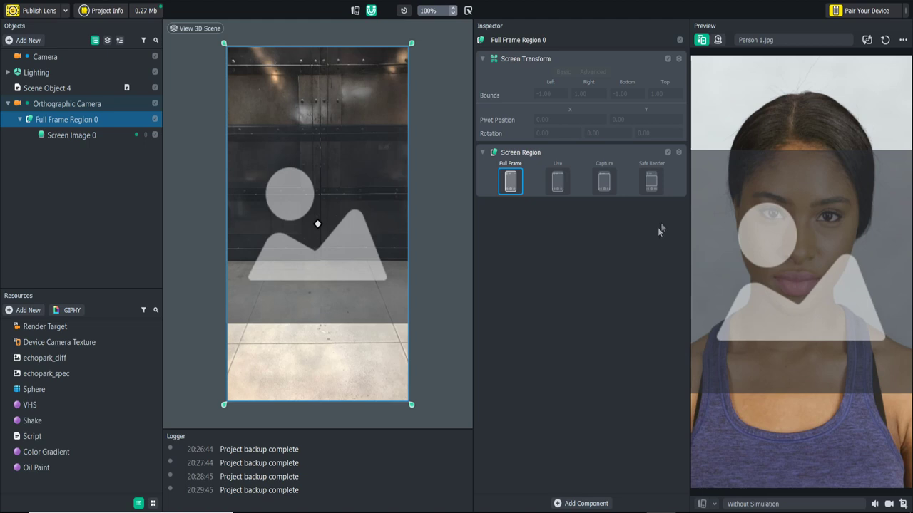
left_click(657, 184)
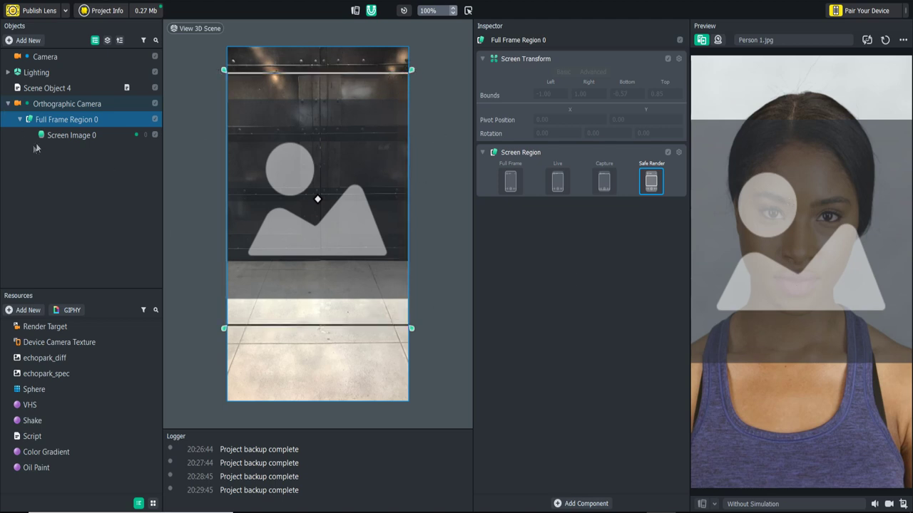
Step: Move Screen Image 0 slightly down, then set the region back to Full Frame
left_click(96, 136)
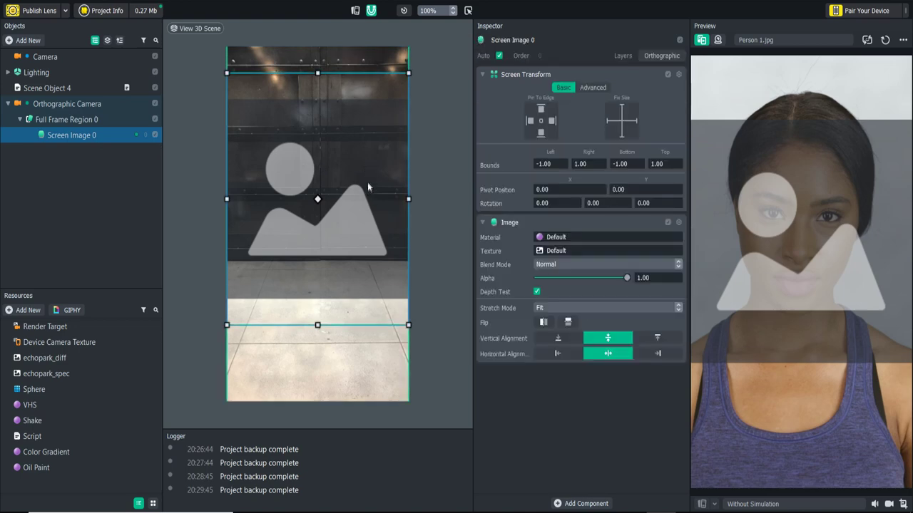
mouse_move(368, 184)
left_mouse_down()
mouse_move(372, 241)
mouse_move(366, 199)
left_mouse_up()
left_click(65, 119)
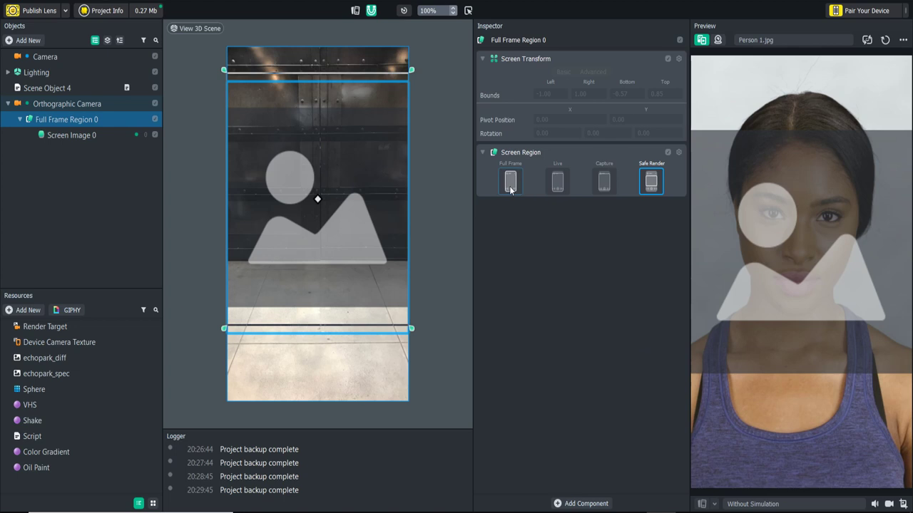
left_click(511, 187)
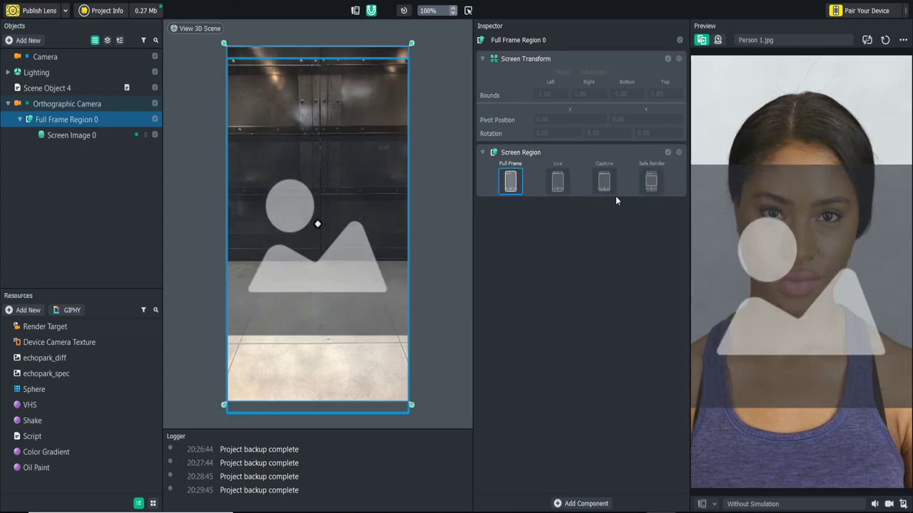
left_click(72, 135)
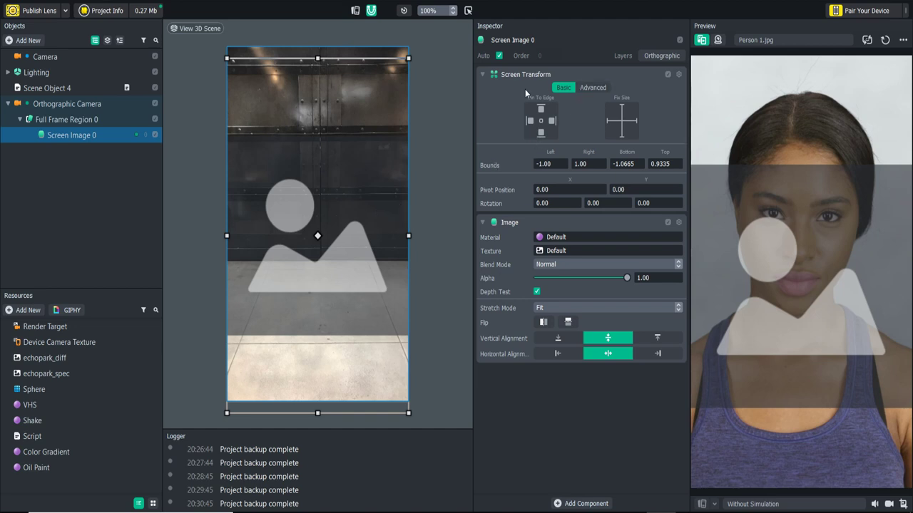
left_click(582, 89)
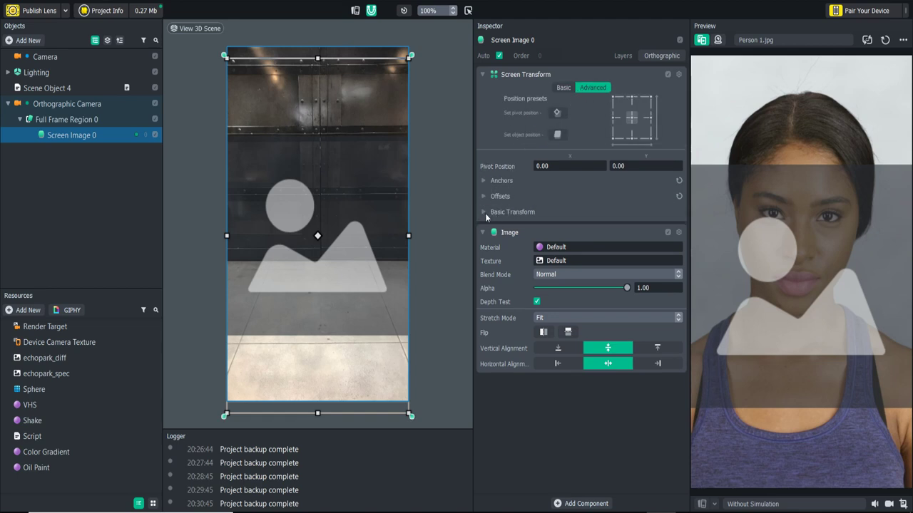
left_click(484, 212)
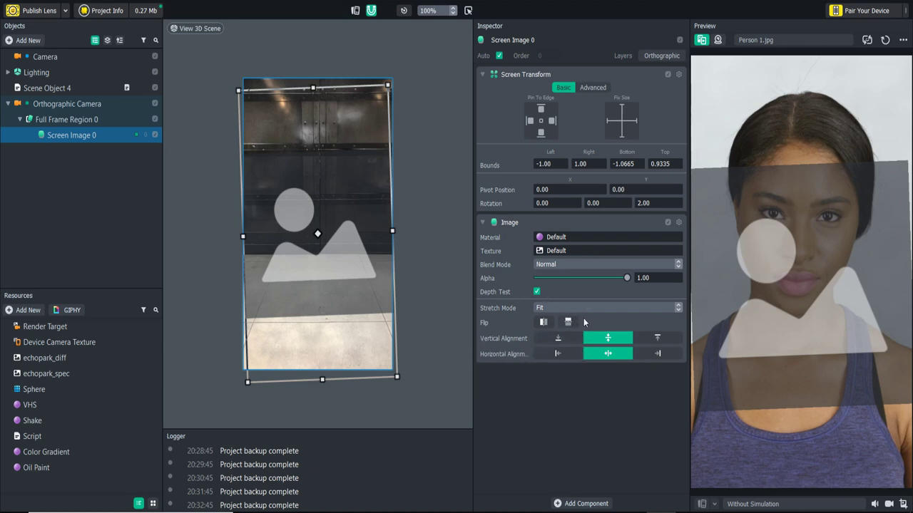
key("ctrl+z")
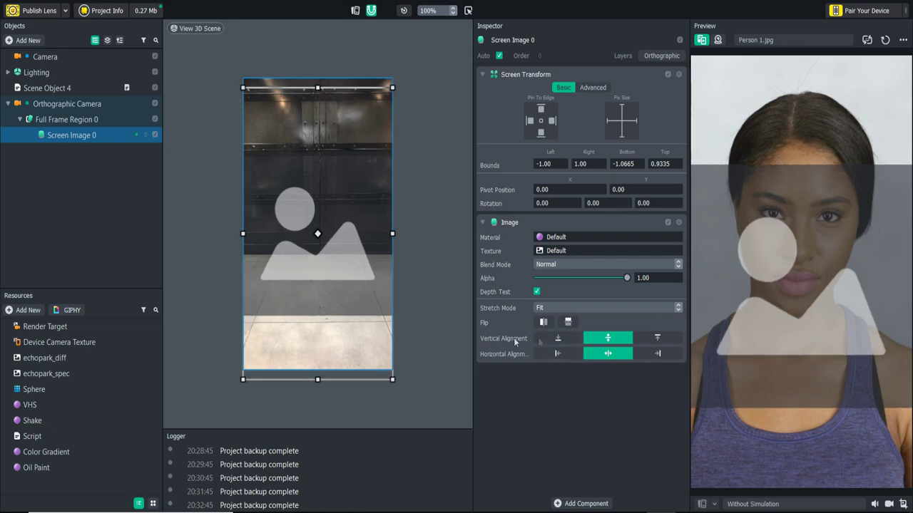
left_click(549, 337)
left_click(645, 338)
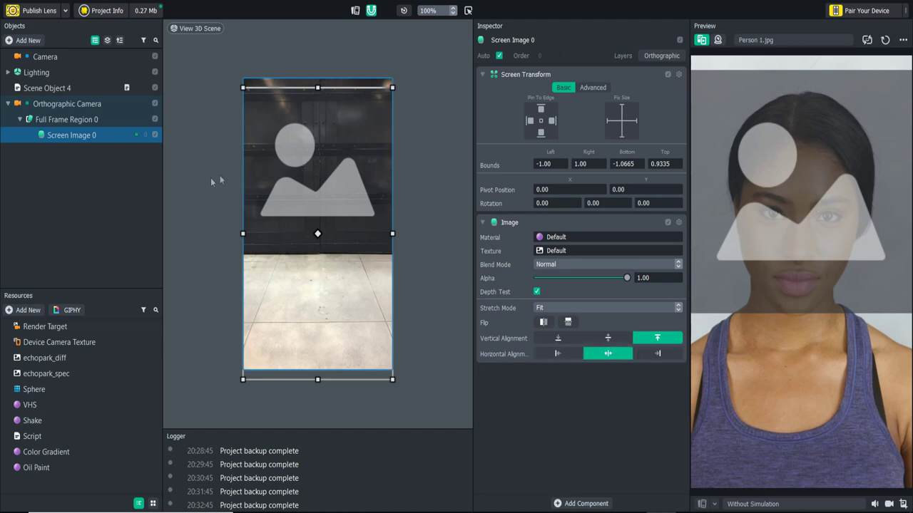
left_click(608, 337)
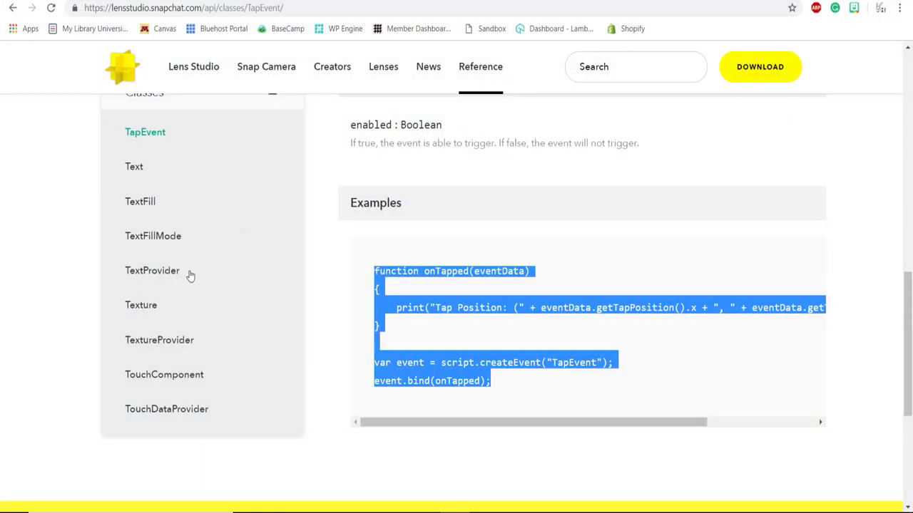
Step: Open the Image class from the API reference Classes list and scroll through its methods
scroll(189, 278, "up", 10)
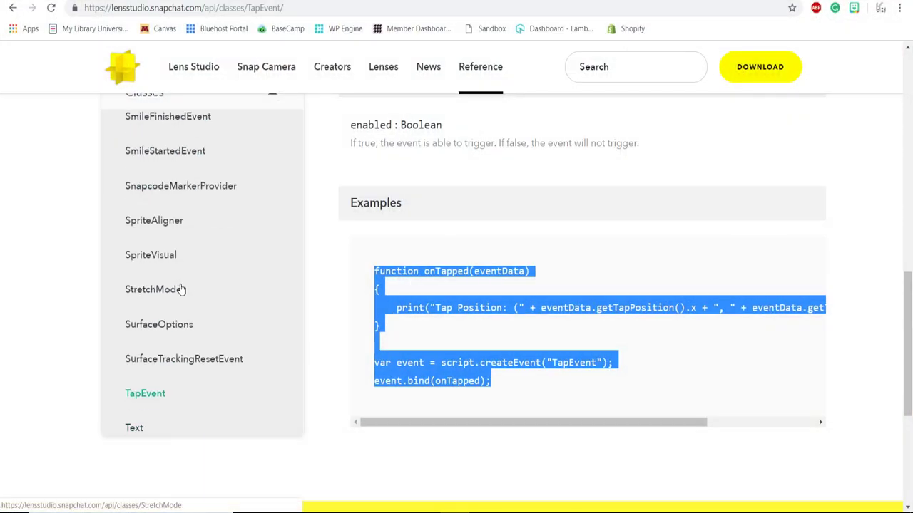
scroll(188, 281, "up", 15)
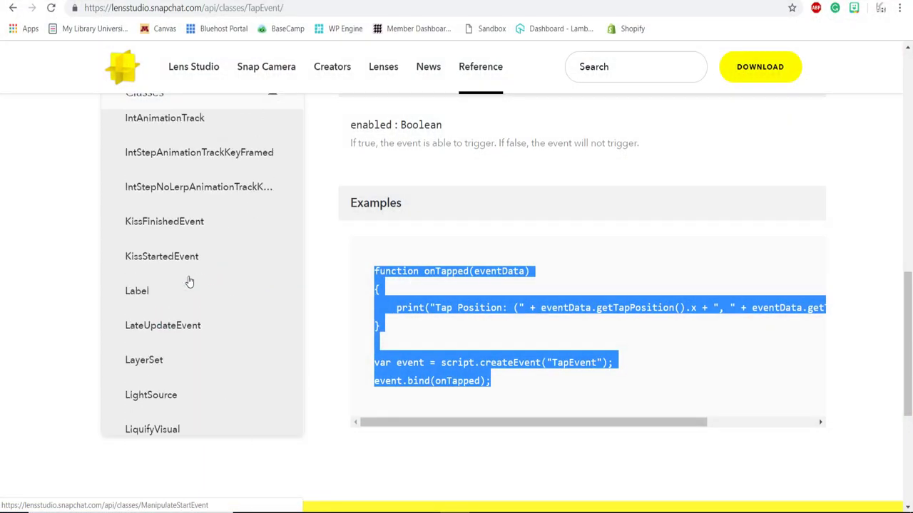
scroll(189, 281, "up", 3)
scroll(190, 281, "down", 6)
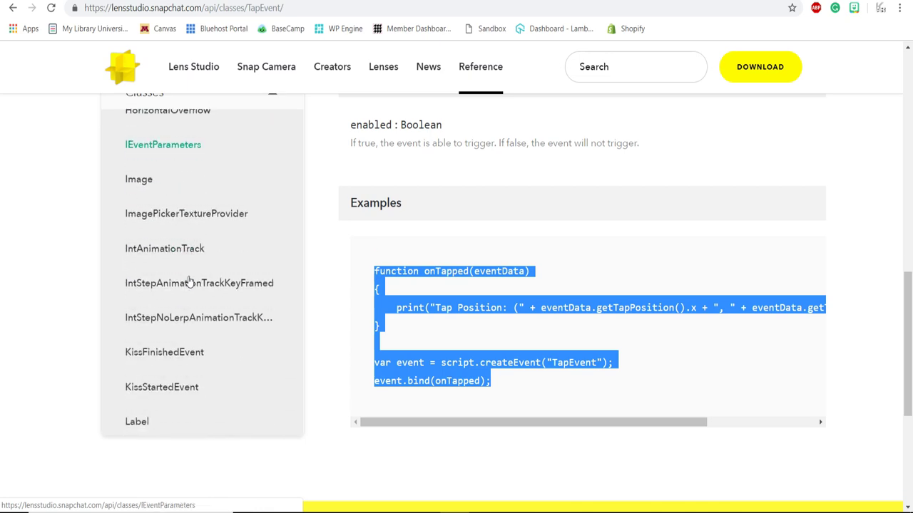
left_click(140, 179)
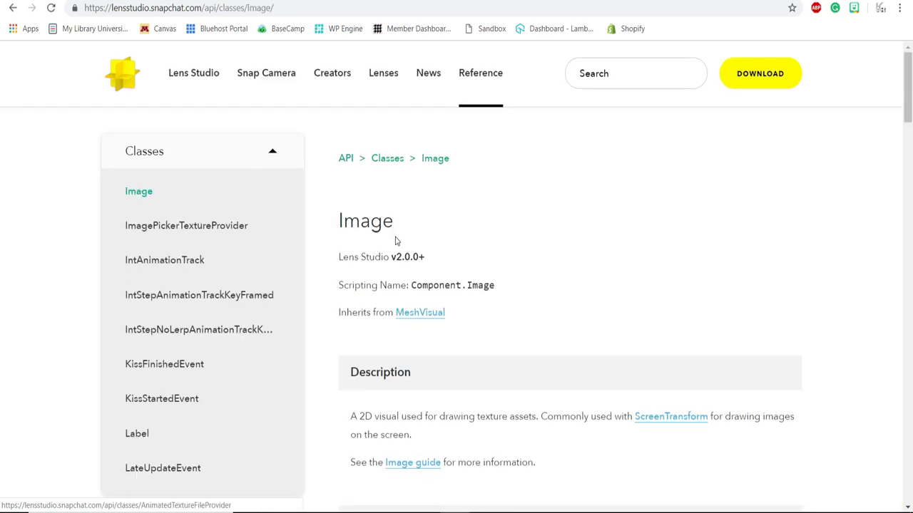
scroll(443, 207, "down", 10)
scroll(462, 200, "up", 5)
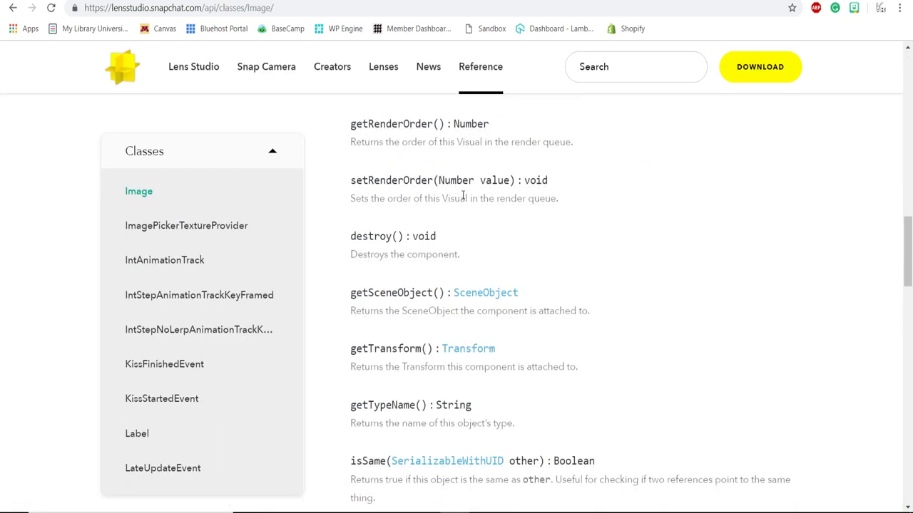
scroll(462, 199, "down", 10)
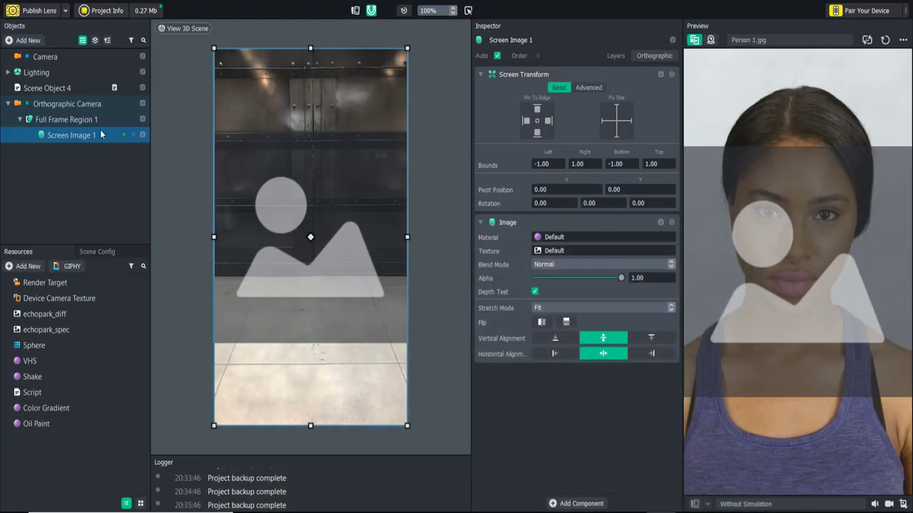
left_click(47, 392)
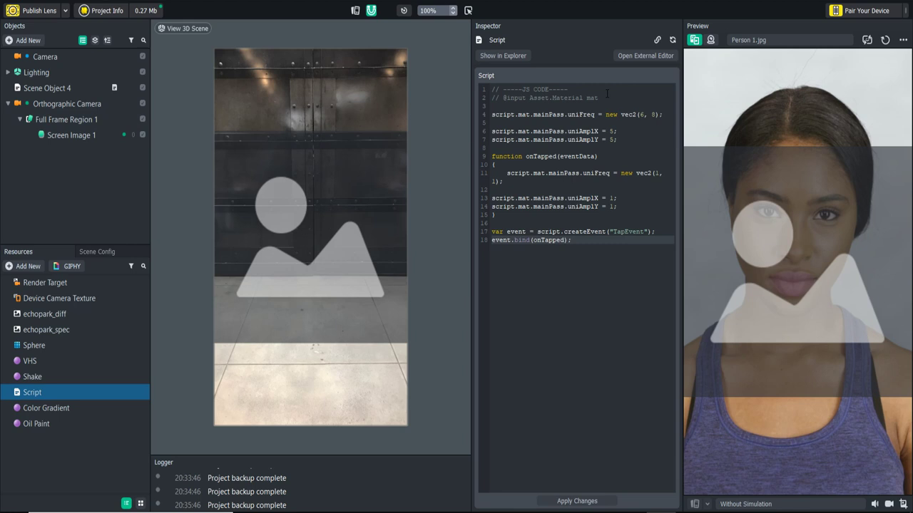
left_click(606, 95)
key("Return")
type("//")
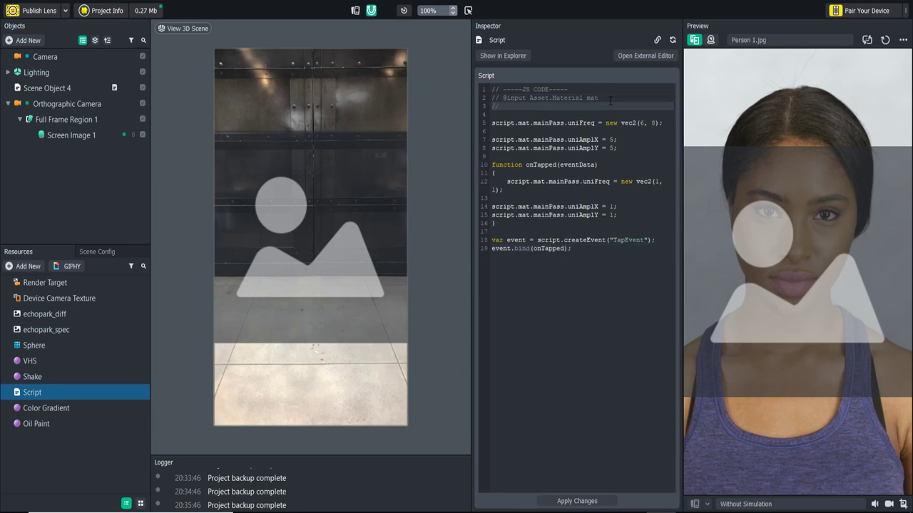
type(" @input Component.Image image")
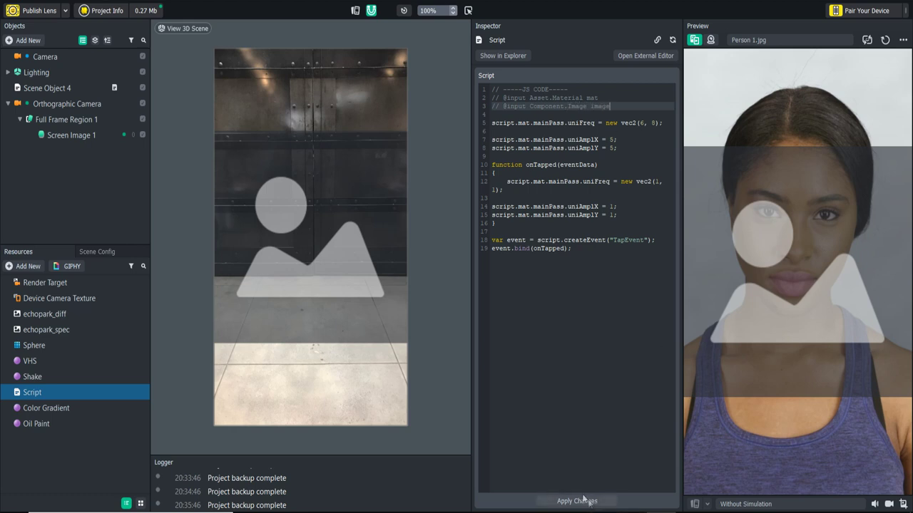
left_click(583, 501)
Step: Assign Screen Image 1's Image component to Scene Object 4's script image input
left_click(86, 135)
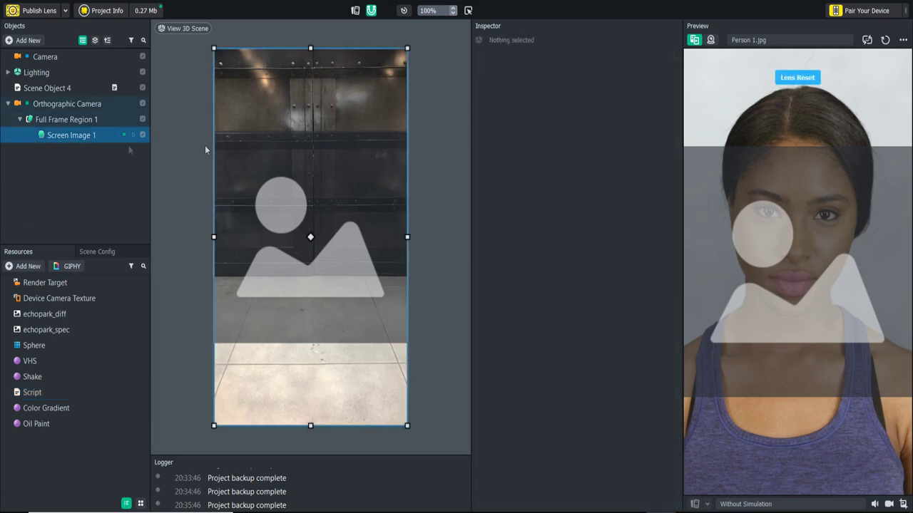
left_click(44, 88)
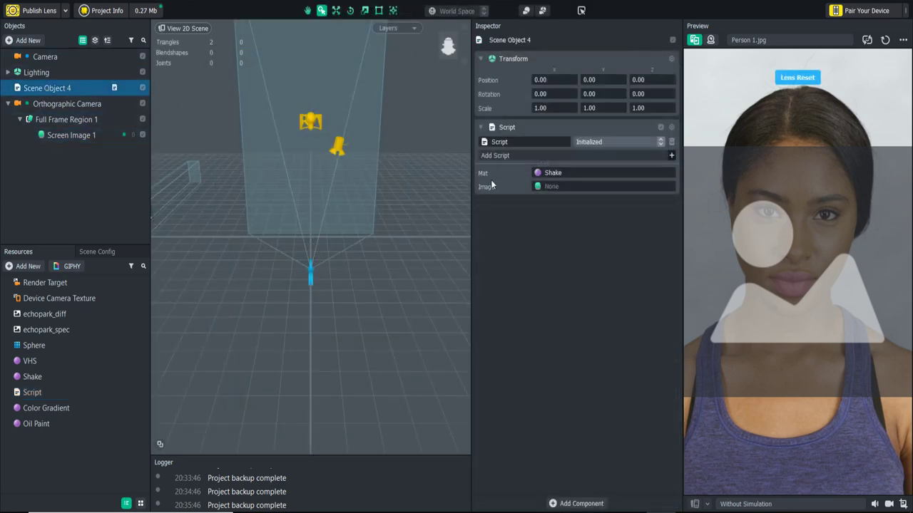
left_click(556, 187)
left_click(350, 142)
left_click(362, 158)
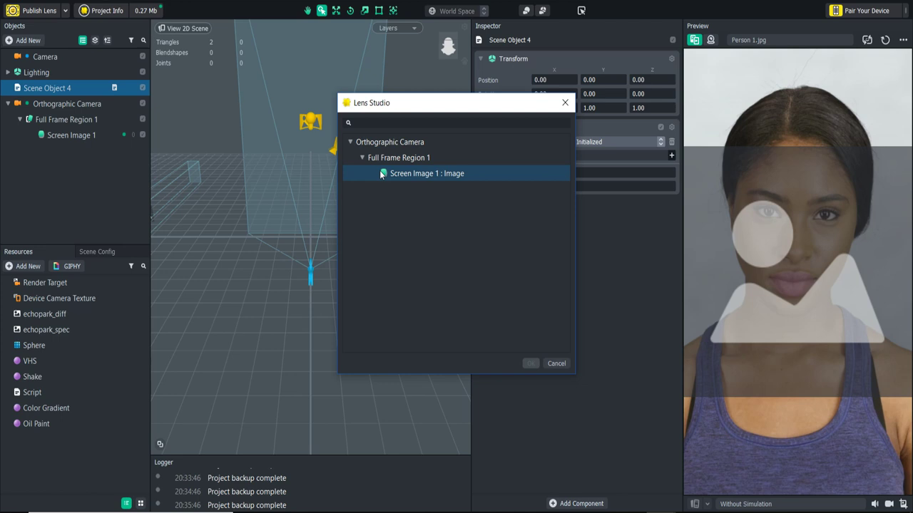
left_click(388, 175)
double_click(388, 176)
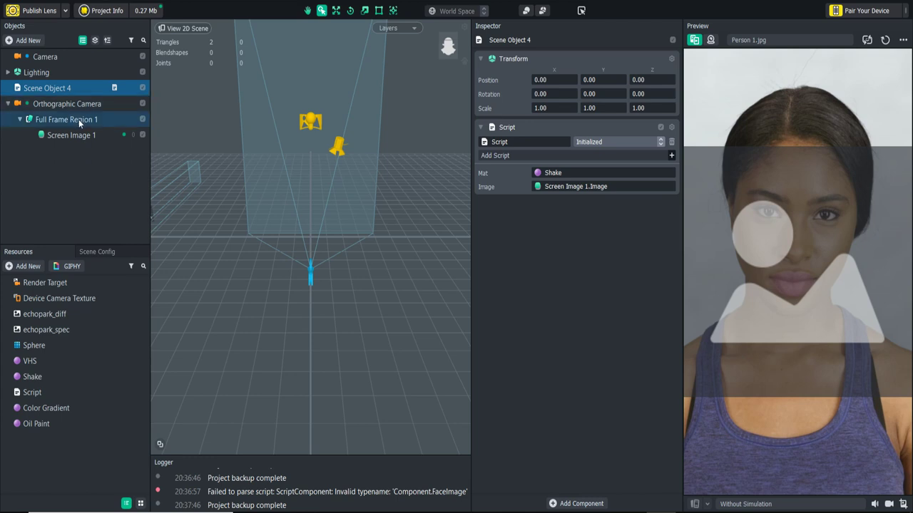
Step: Add a Face Image effect from the Face Effects list
left_click(45, 56)
left_click(30, 41)
left_click(55, 192)
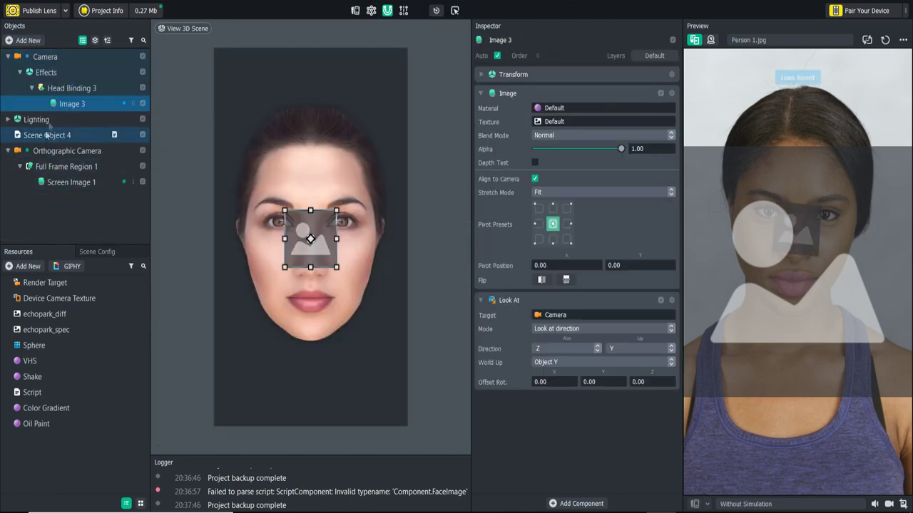
Step: Select the Head Binding 3 face effect for deletion
left_click(64, 88)
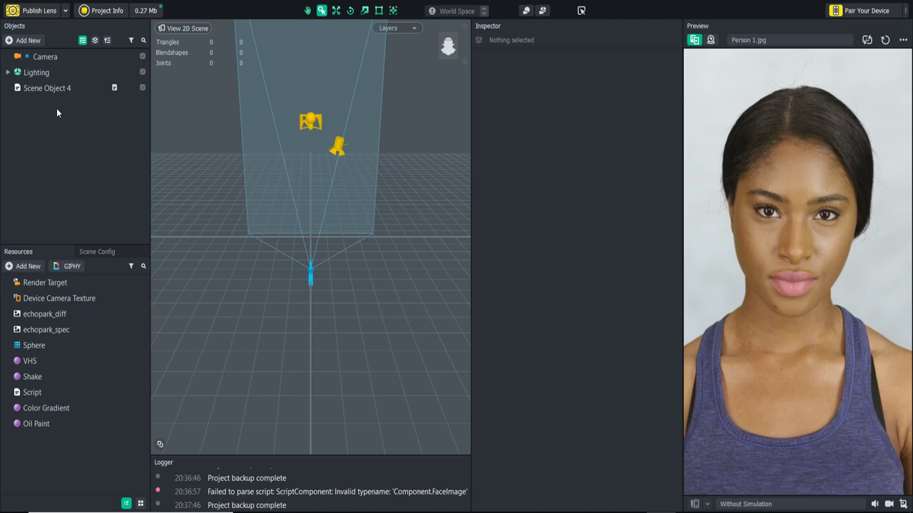
Step: Show Scene Config, reset the window to Default Layout, and inspect the Camera's settings
left_click(98, 253)
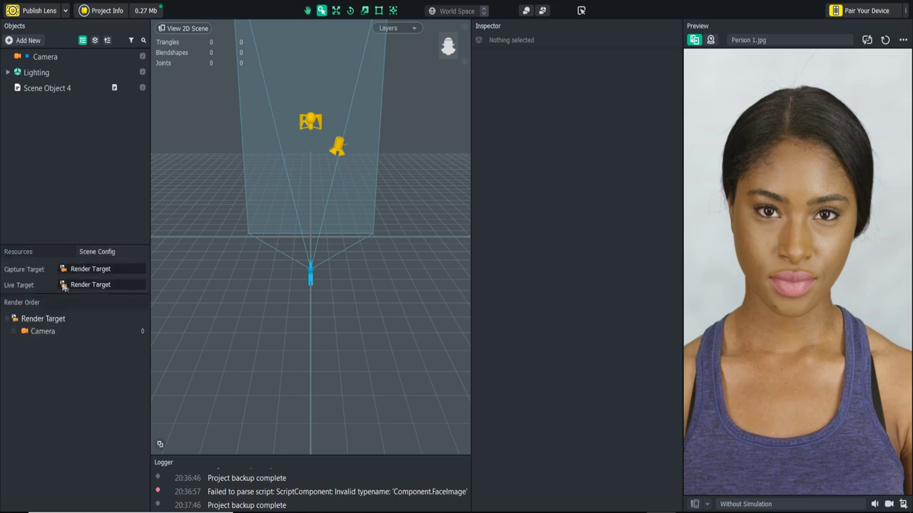
left_click(115, 1)
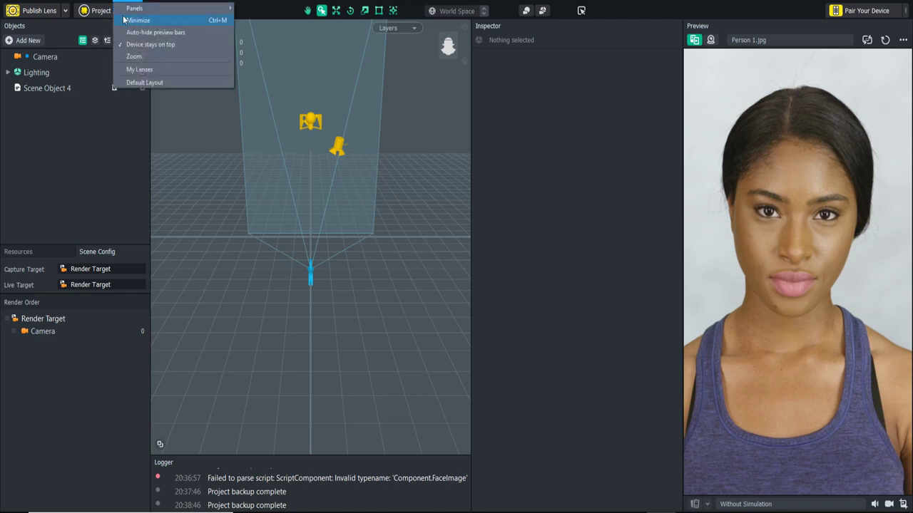
left_click(139, 85)
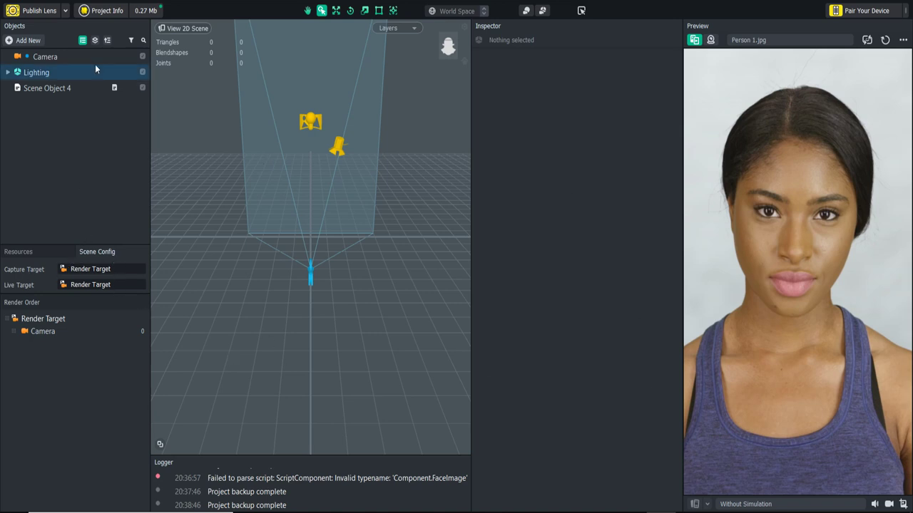
left_click(41, 57)
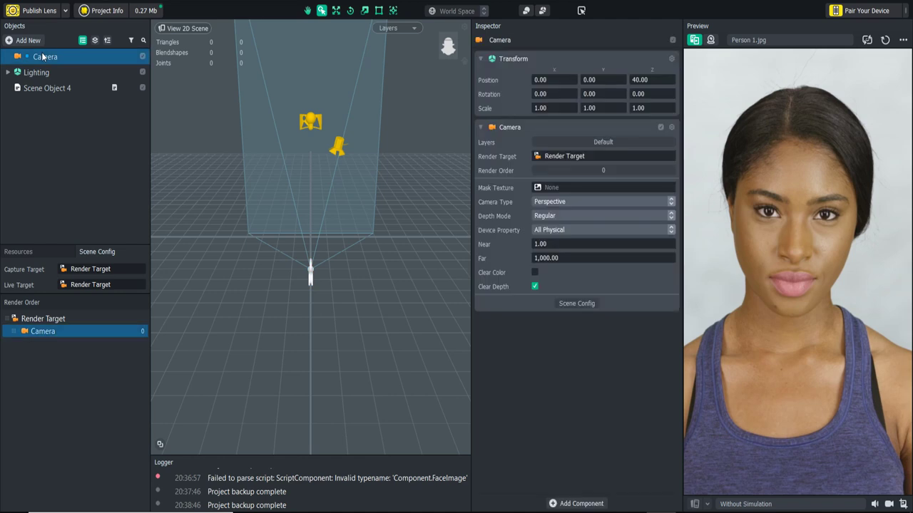
left_click(570, 305)
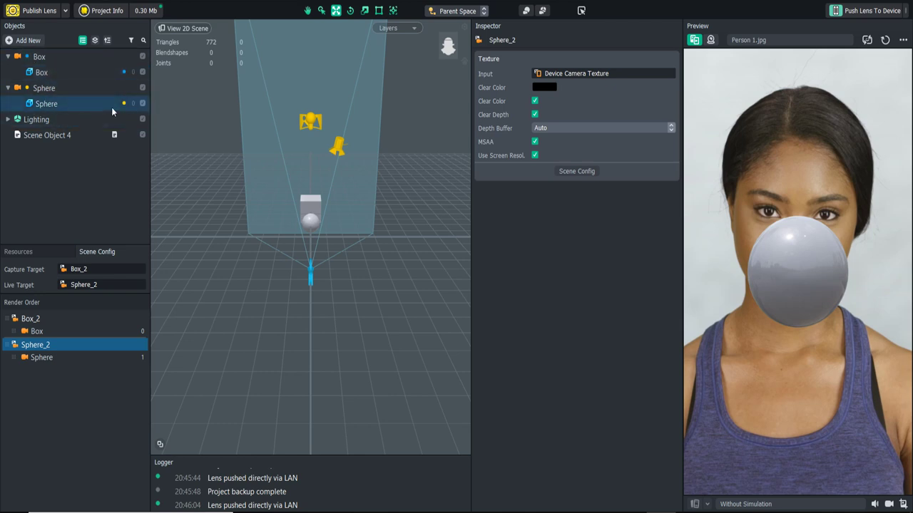
left_click(63, 57)
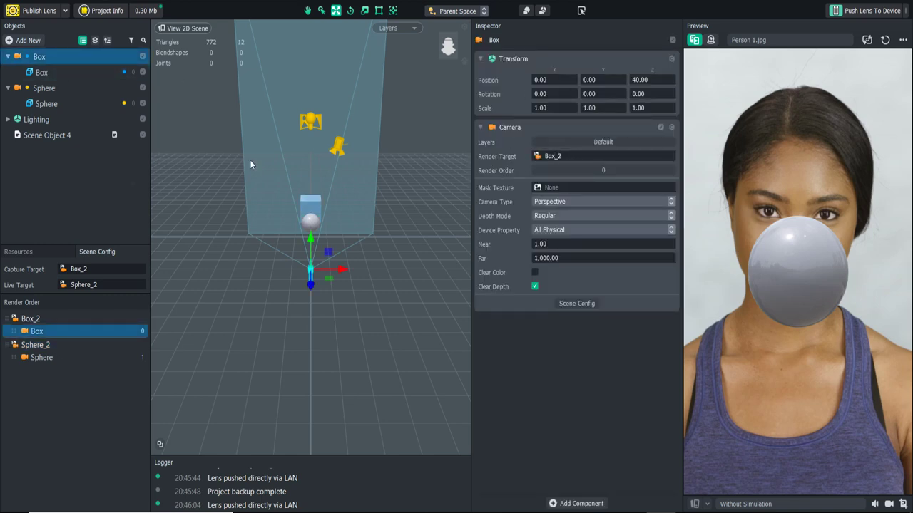
left_click(36, 319)
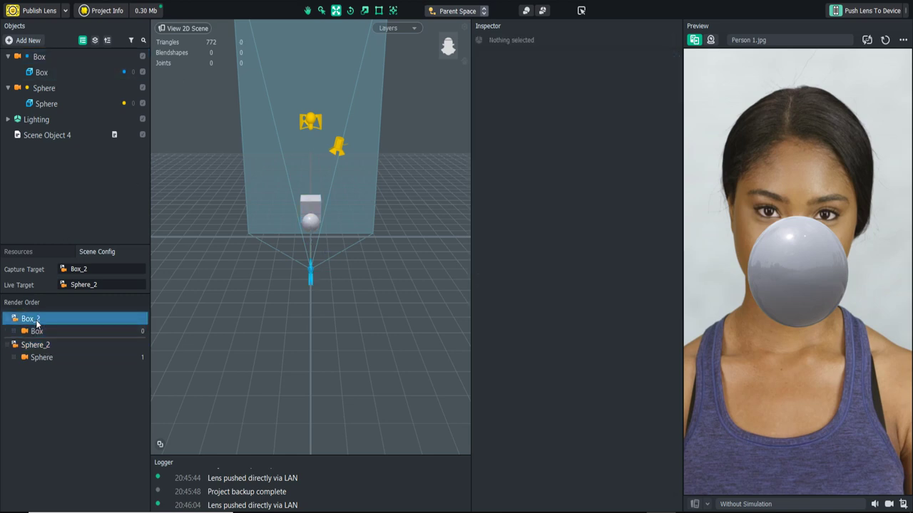
left_click(37, 345)
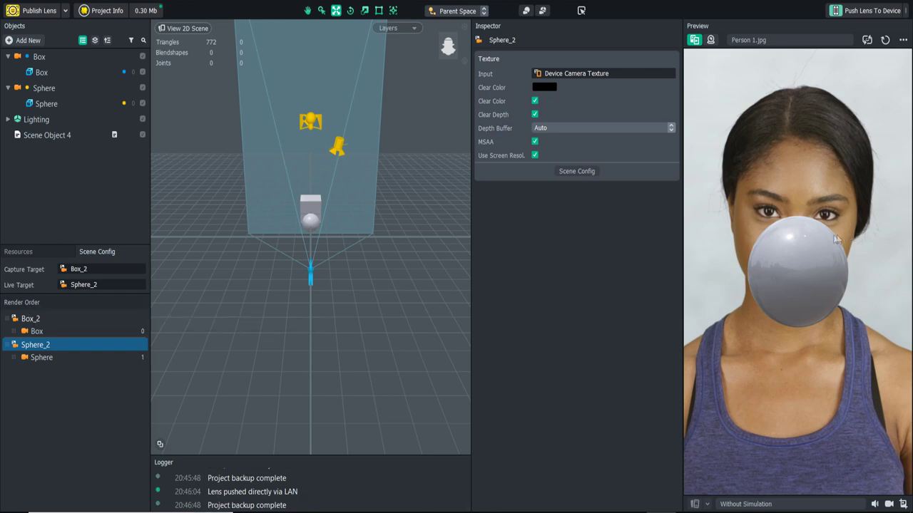
scroll(353, 192, "up", 5)
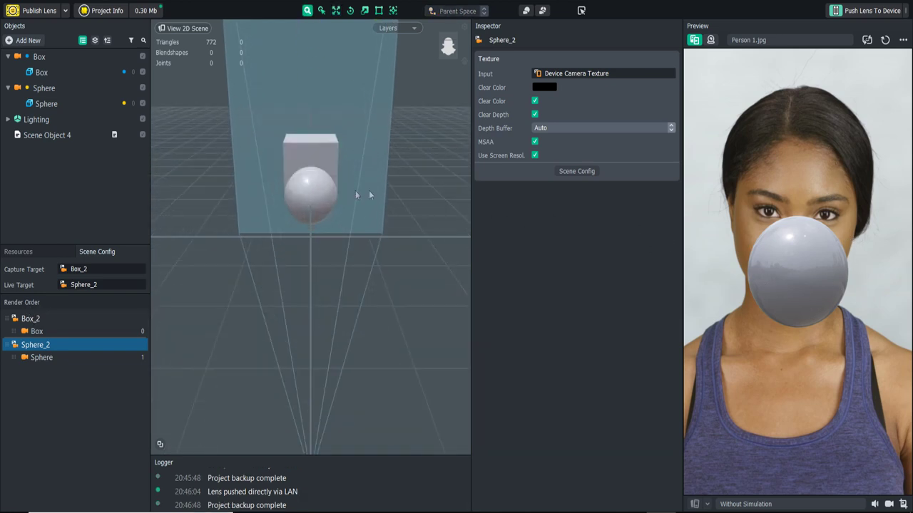
left_click_drag(369, 191, 358, 256, "alt")
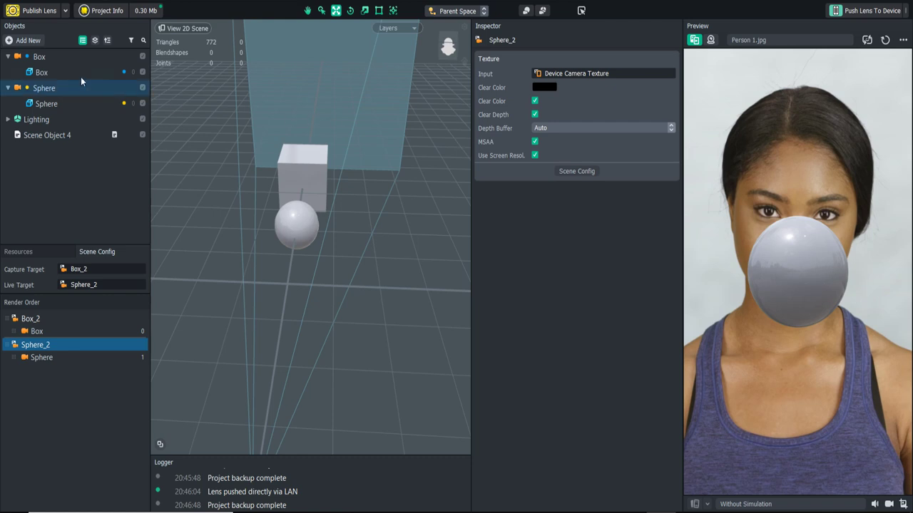
left_click(54, 73)
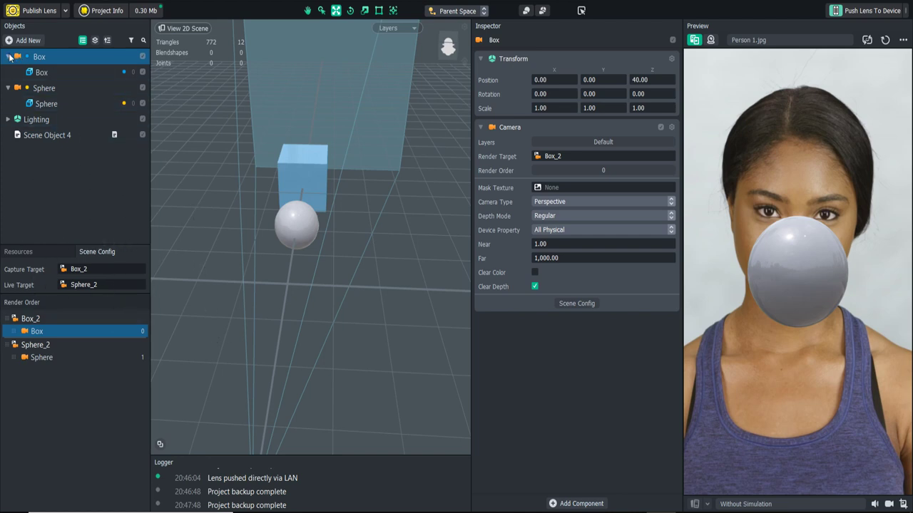
Step: Delete the Sphere camera and the box mesh from the scene
left_click(50, 89)
key("Delete")
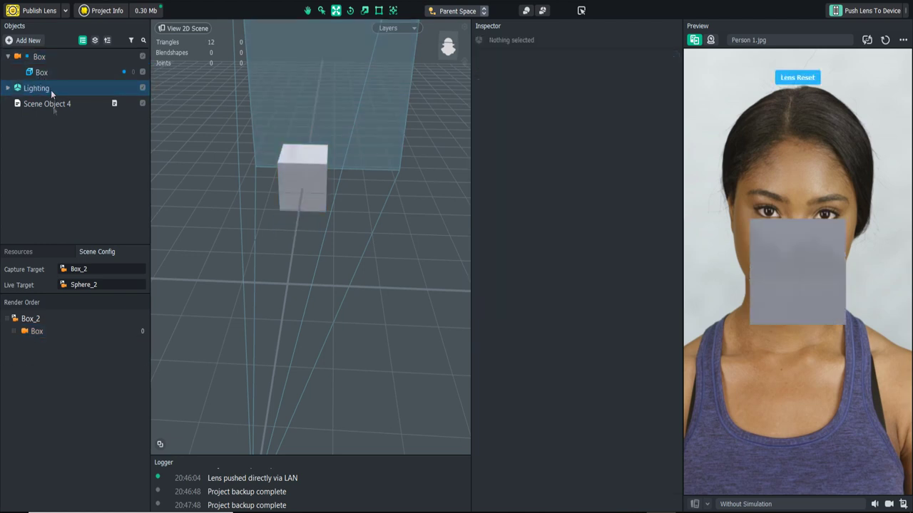
key("Delete")
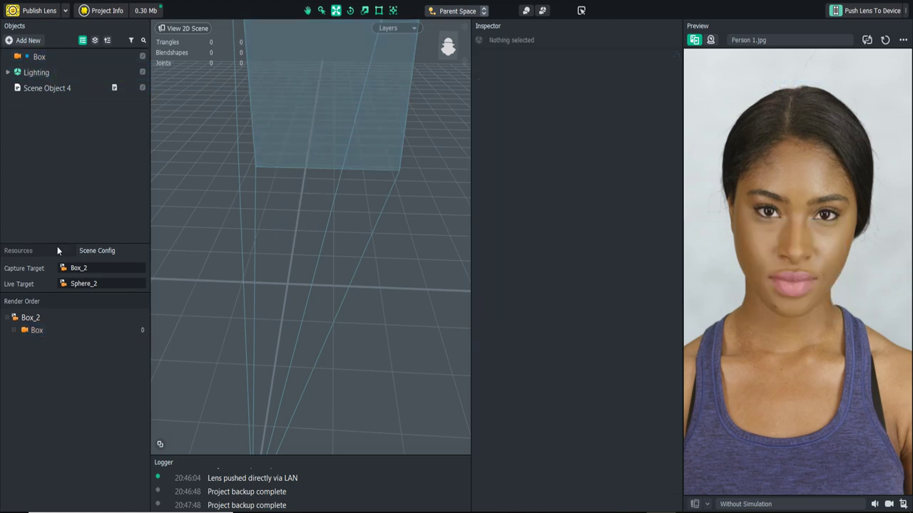
Step: Add a Cats and Dogs Tracking object-tracking image to the scene
left_click(57, 246)
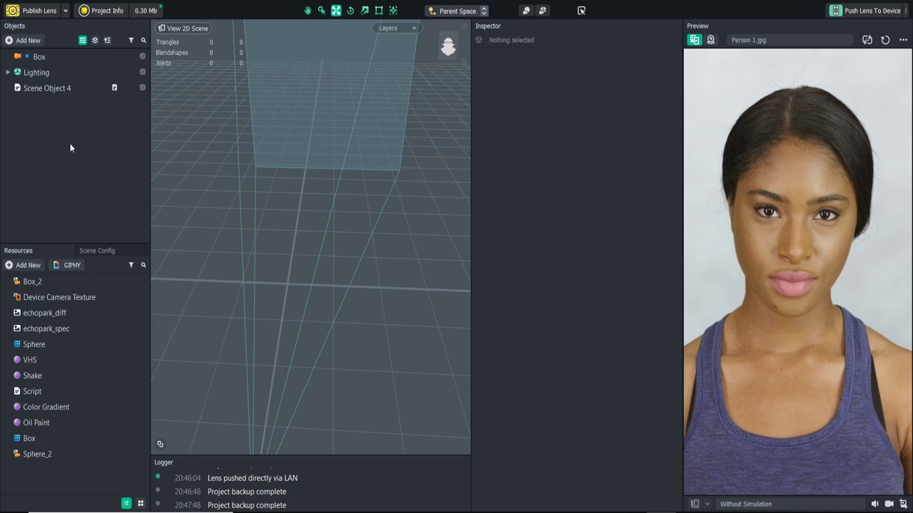
left_click(24, 40)
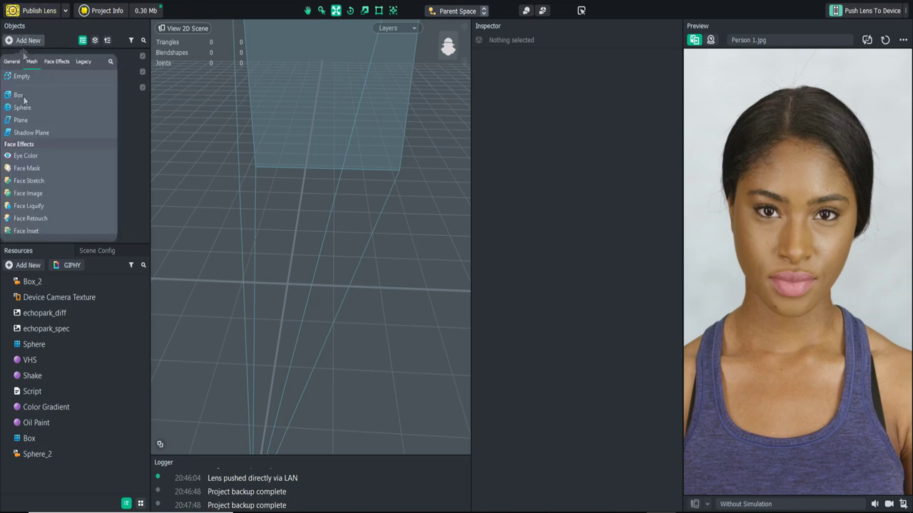
scroll(36, 130, "down", 3)
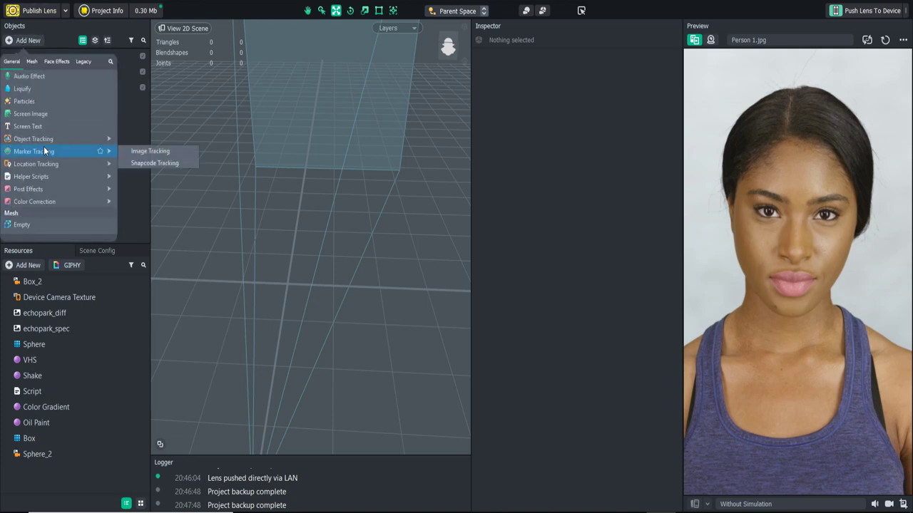
mouse_move(45, 140)
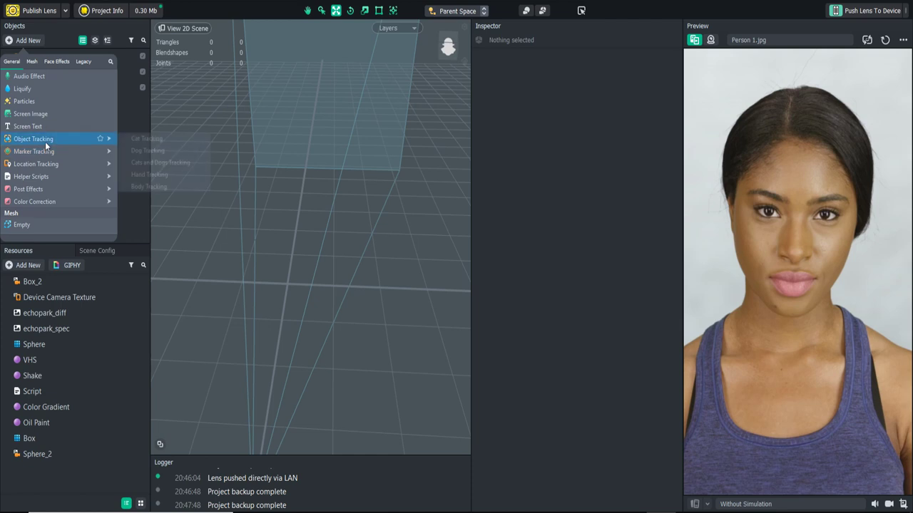
left_click(164, 163)
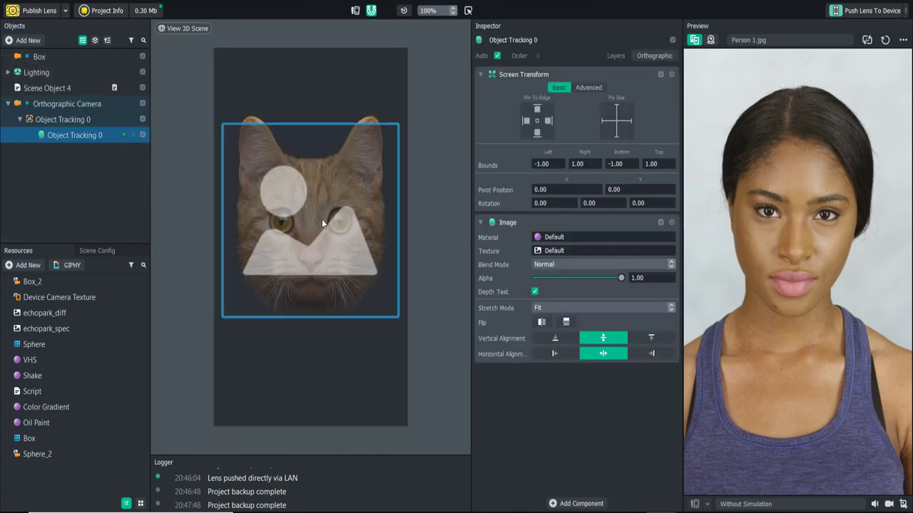
Step: Set the tracked image's Image Texture to echopark_diff
left_click(344, 210)
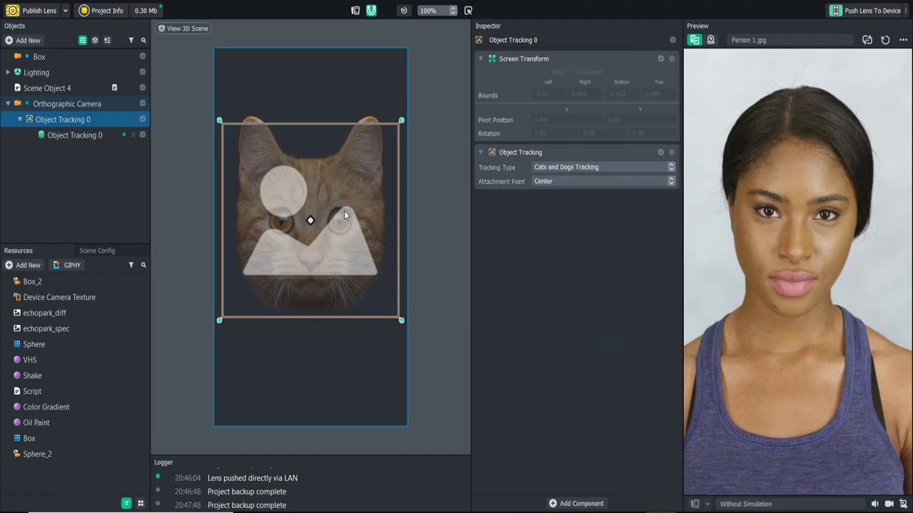
left_click(81, 134)
left_click(83, 135)
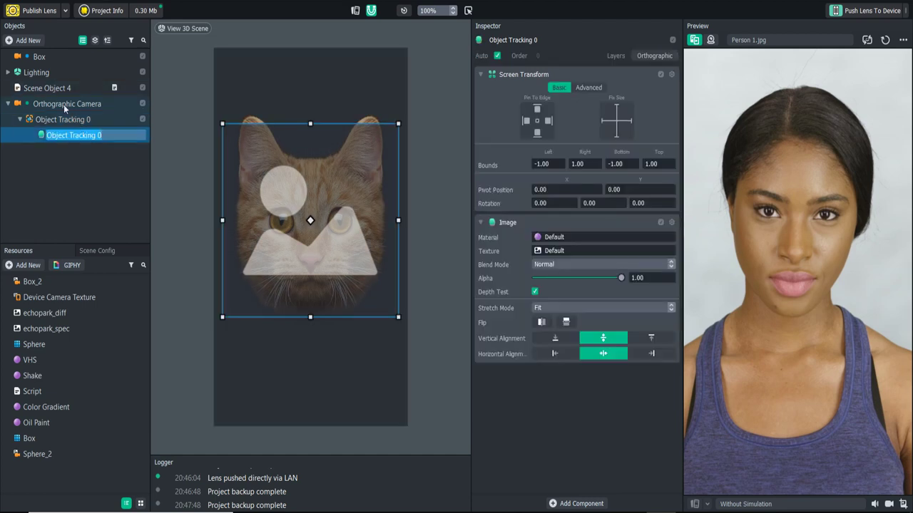
left_click(558, 250)
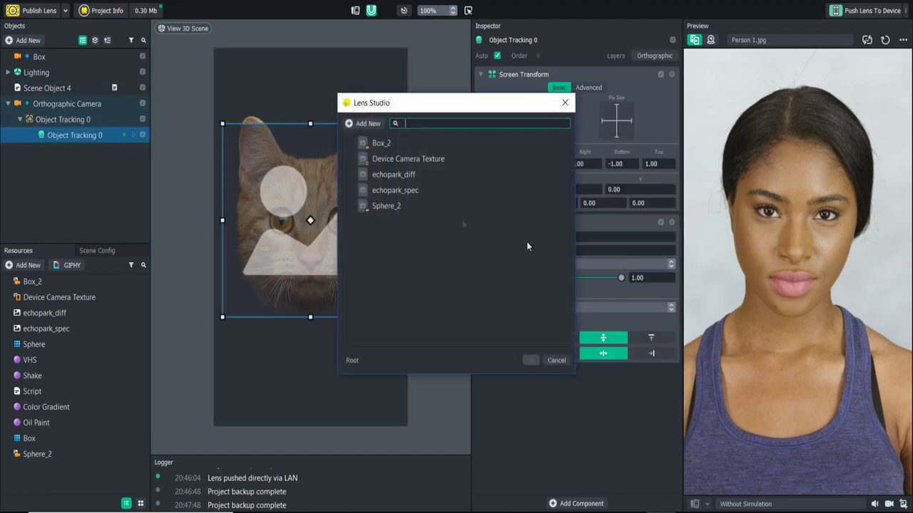
double_click(430, 176)
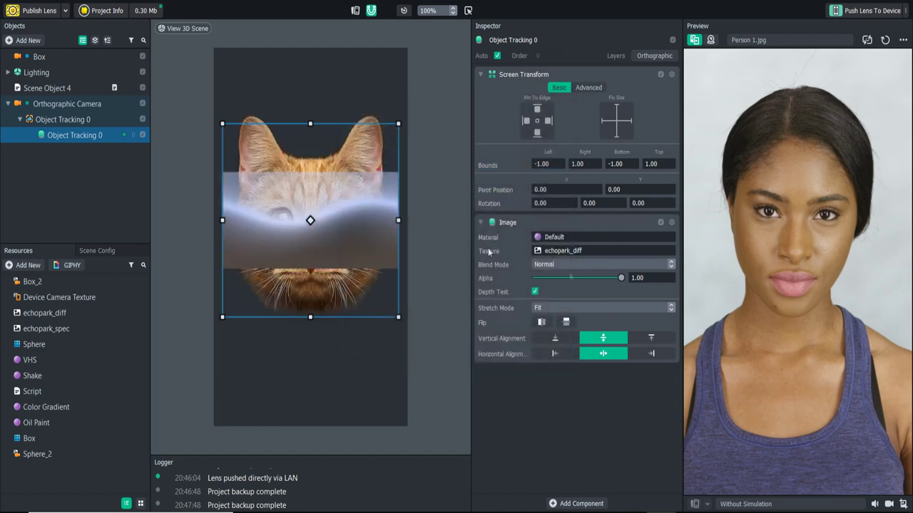
Step: Preview the lens on the Cat.jpg sample
left_click(762, 41)
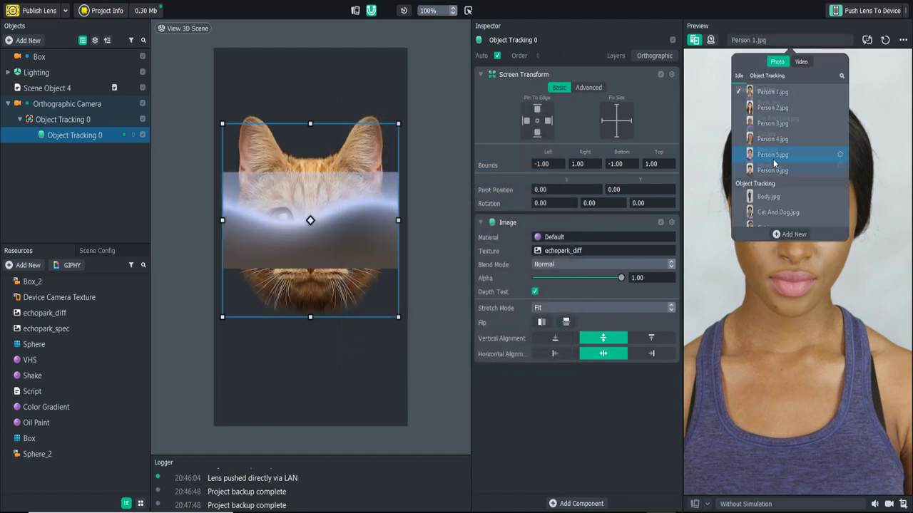
scroll(774, 153, "down", 3)
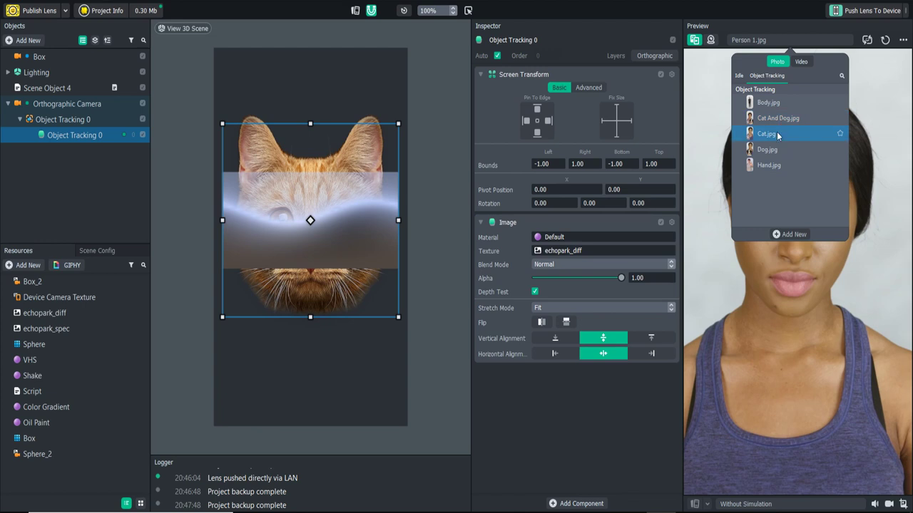
left_click(767, 133)
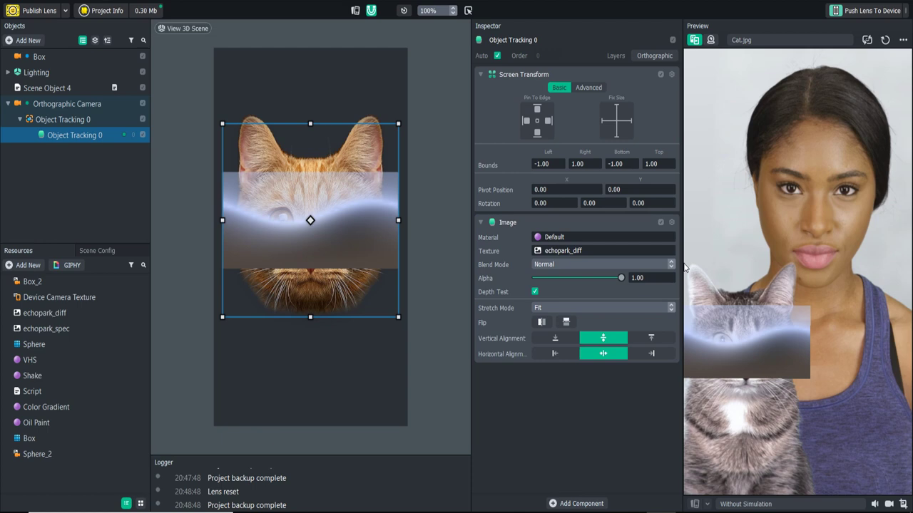
Step: Switch the Object Tracking 0 tracking type to Hand Tracking
left_click(63, 119)
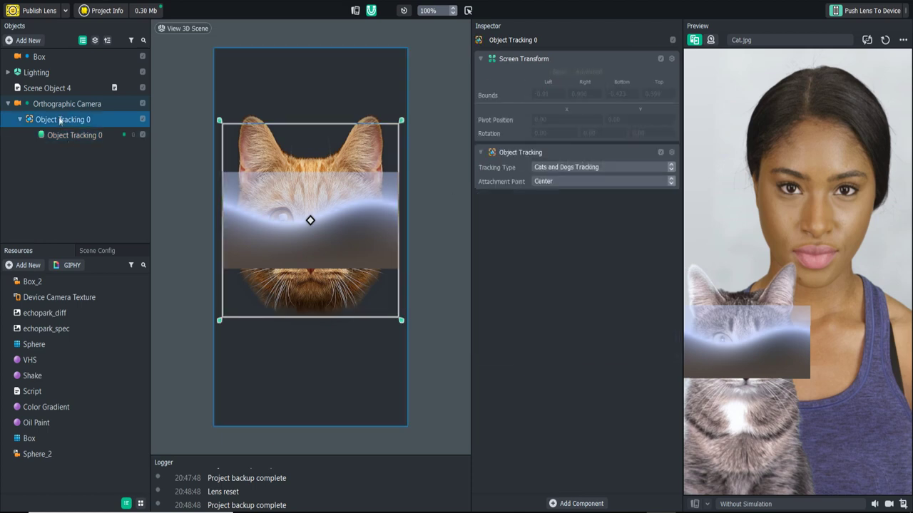
left_click(570, 168)
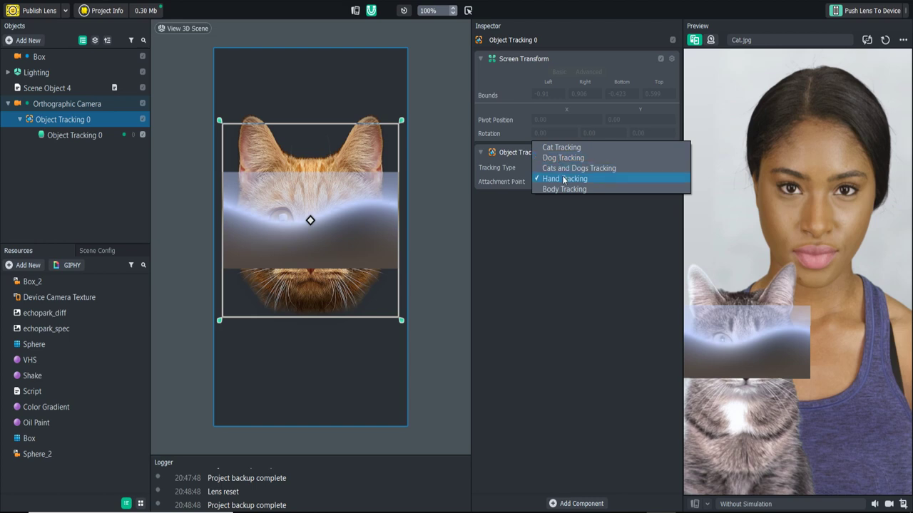
left_click(564, 179)
left_click(784, 40)
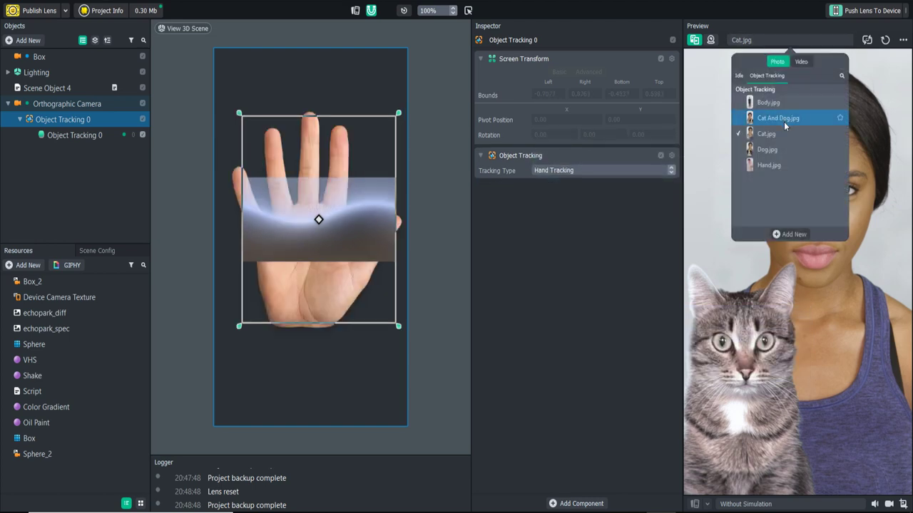
Step: Preview on Hand.jpg and switch to Body Tracking attached to the Left Shoulder
left_click(768, 164)
left_click(575, 170)
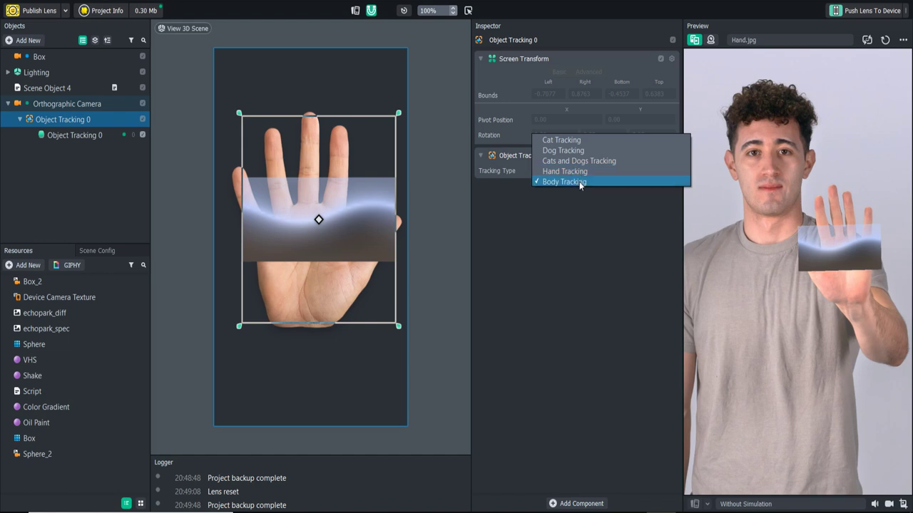
left_click(579, 182)
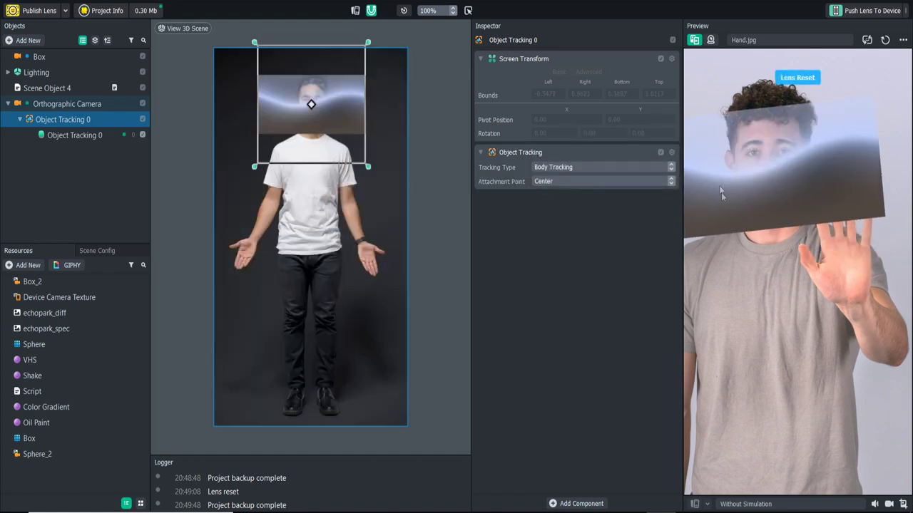
left_click(333, 102)
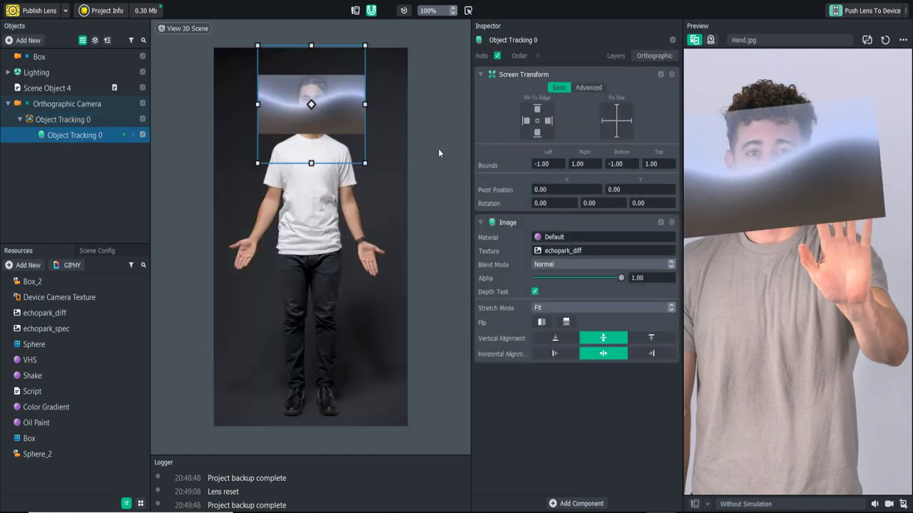
left_click(63, 119)
left_click(542, 182)
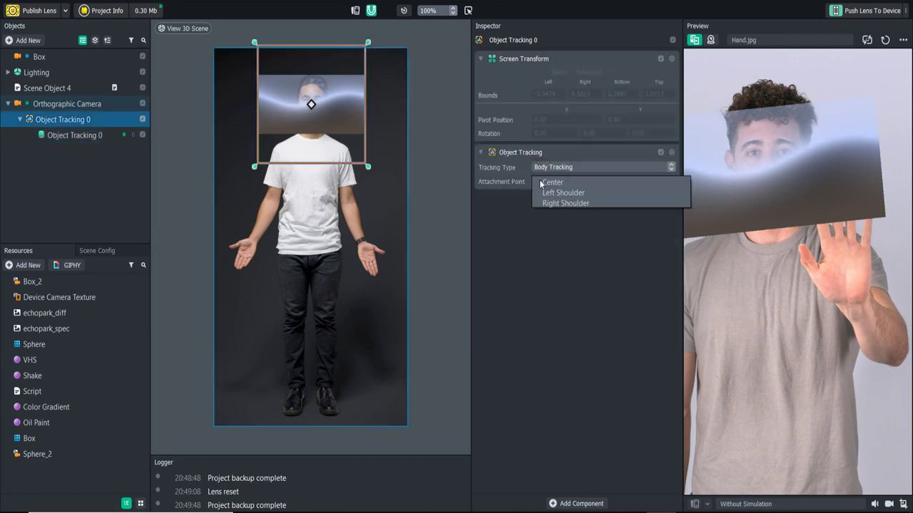
left_click(574, 194)
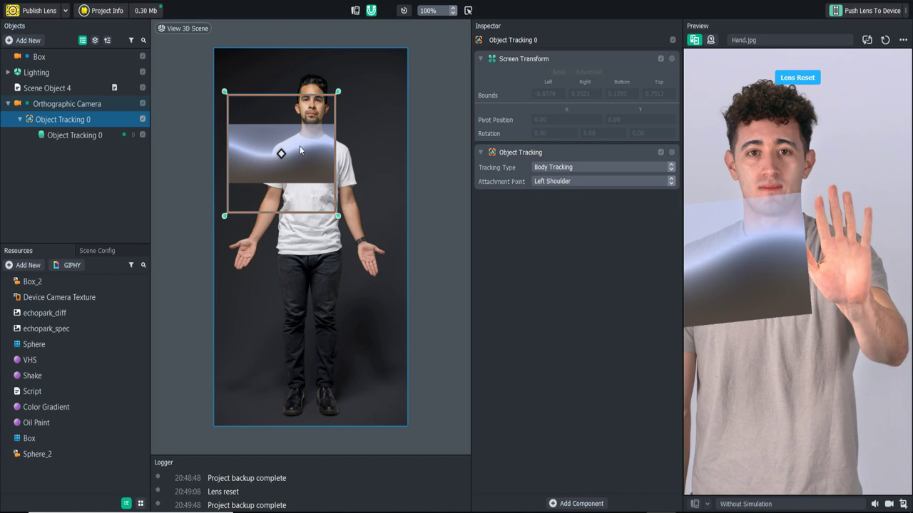
Step: Nudge the tracked image upward, then delete the Orthographic Camera with its image
left_click(277, 118)
left_click_drag(277, 118, 282, 108)
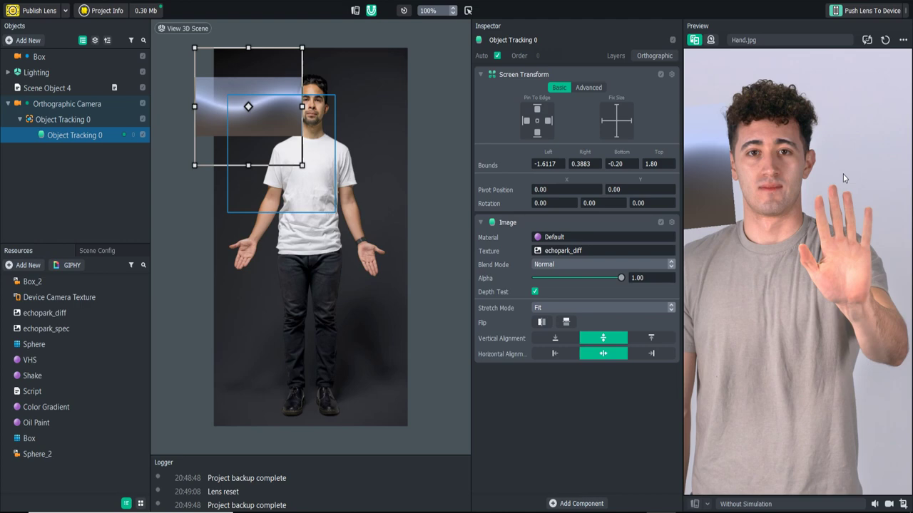
left_click(65, 104)
key("Delete")
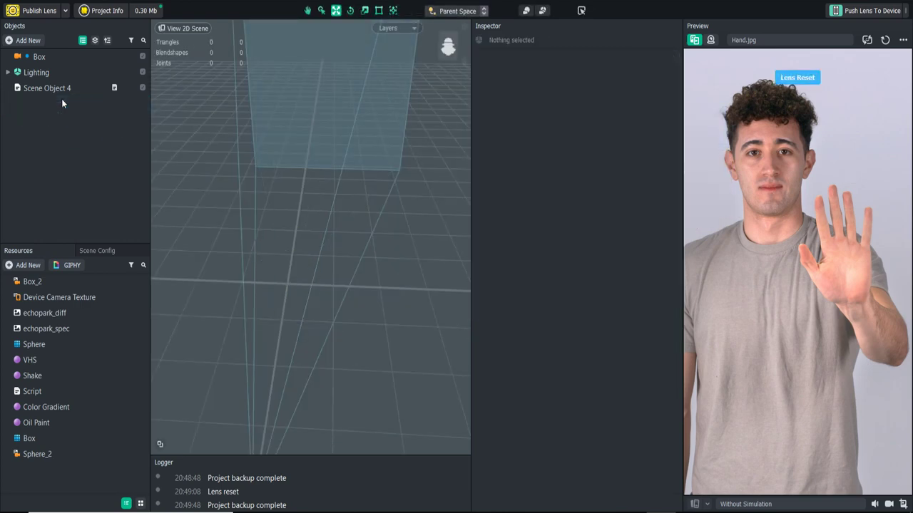
Step: Add Buckingham Palace location tracking and inspect its Building mesh from several angles
left_click(34, 40)
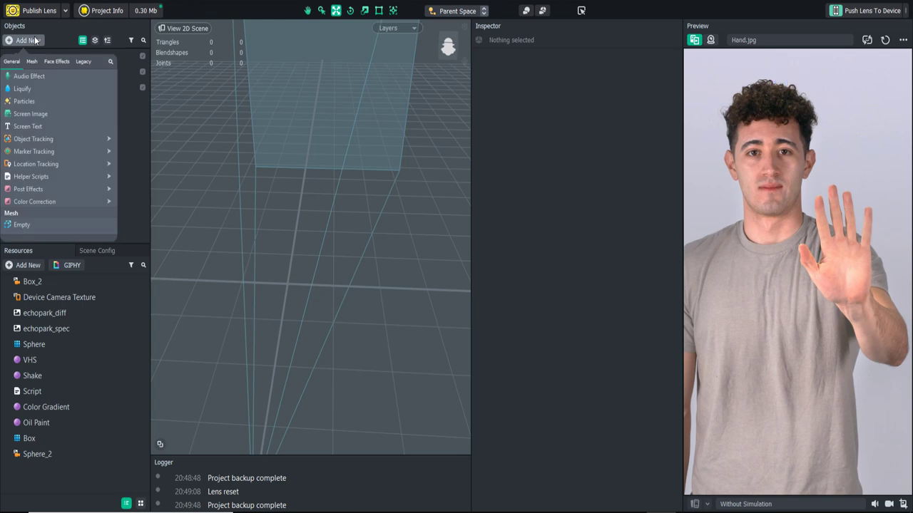
mouse_move(45, 164)
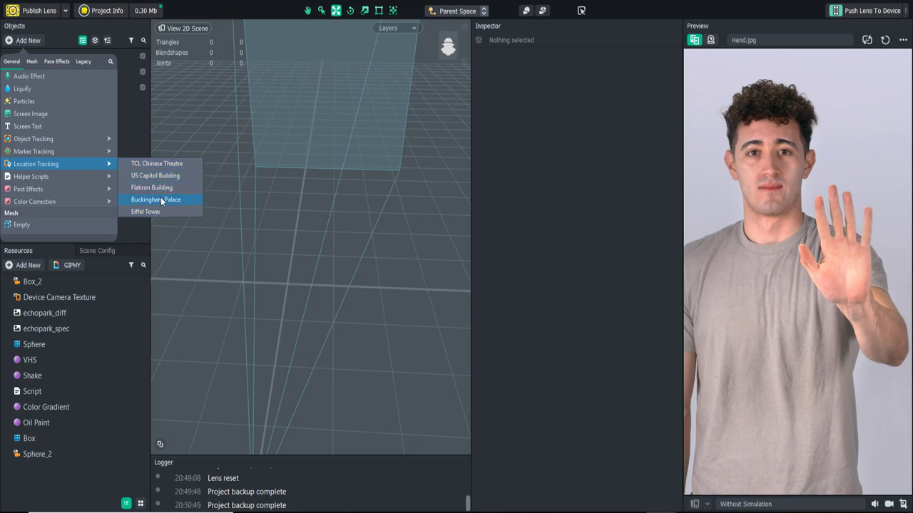
left_click(160, 198)
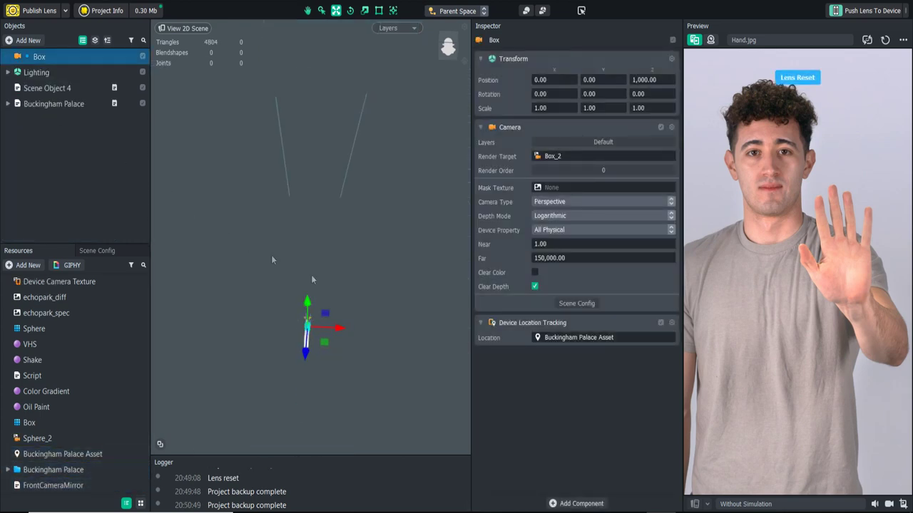
scroll(371, 271, "down", 2)
mouse_move(371, 271)
left_mouse_down("alt")
mouse_move(355, 200)
mouse_move(321, 151)
mouse_move(282, 168)
mouse_move(432, 273)
mouse_move(377, 280)
mouse_move(366, 265)
left_mouse_up("alt")
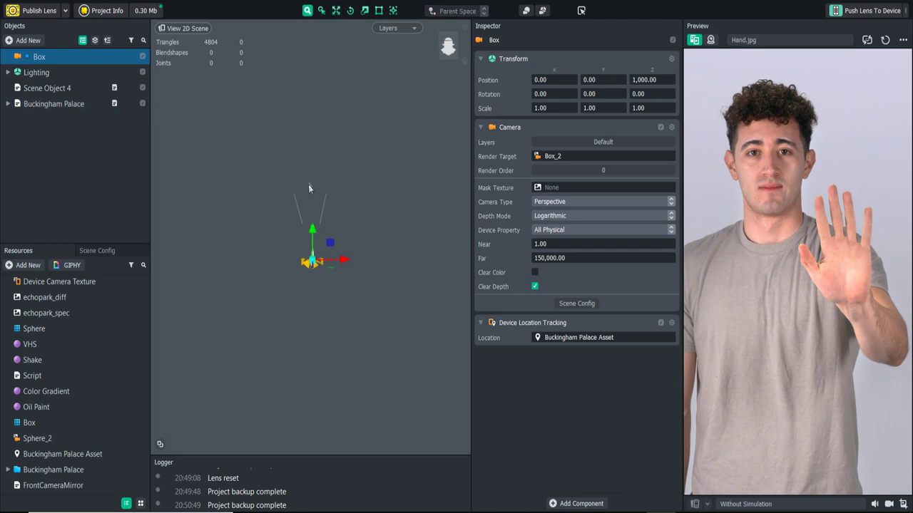
left_click(57, 106)
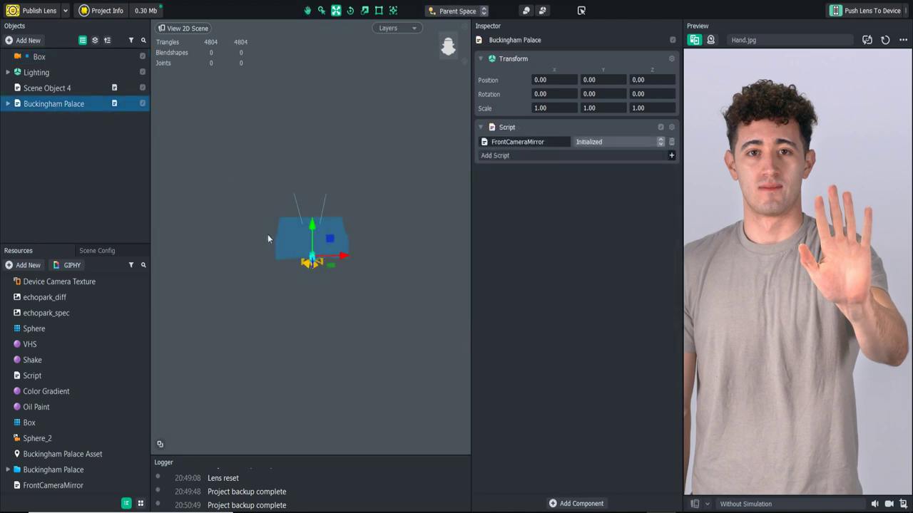
scroll(276, 241, "up", 5)
left_click_drag(278, 247, 324, 241, "alt")
left_click(7, 103)
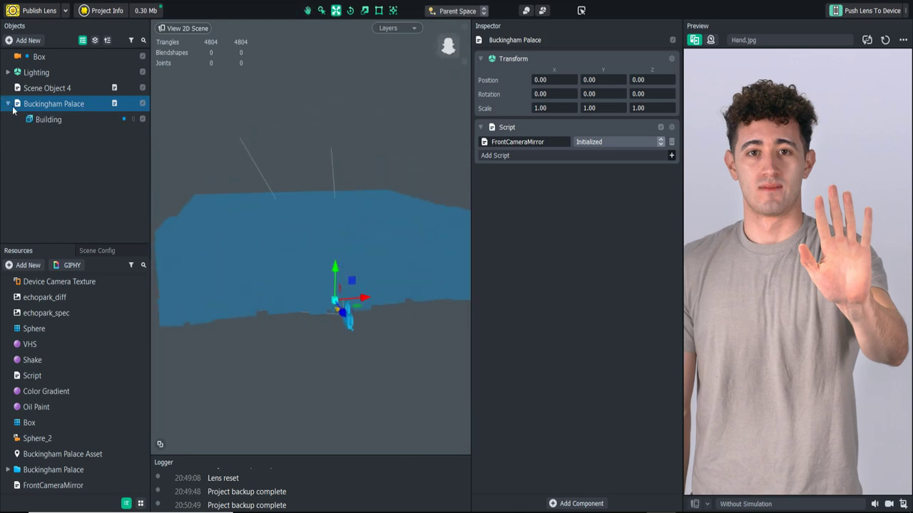
left_click(50, 119)
mouse_move(327, 287)
left_mouse_down("alt")
mouse_move(350, 285)
mouse_move(342, 293)
left_mouse_up("alt")
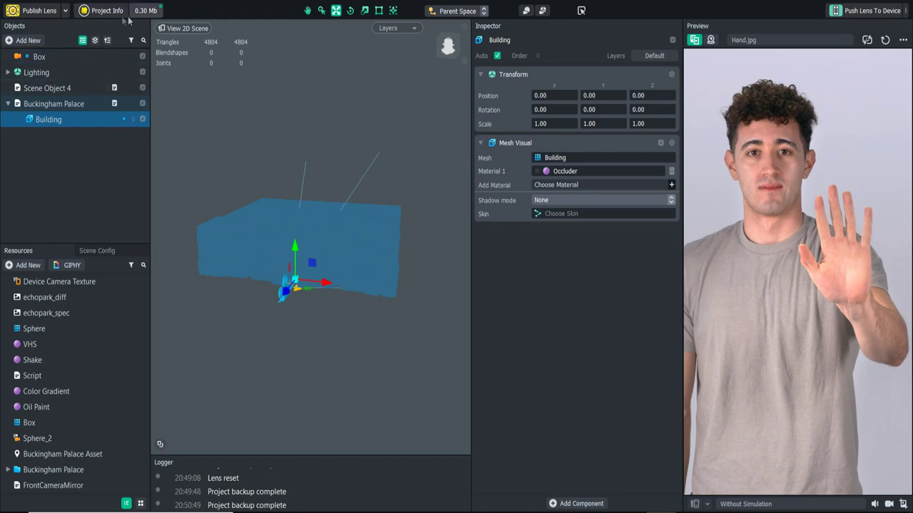
Step: Add a Screen Text object and open the Script code with a new line after line 3
left_click(102, 10)
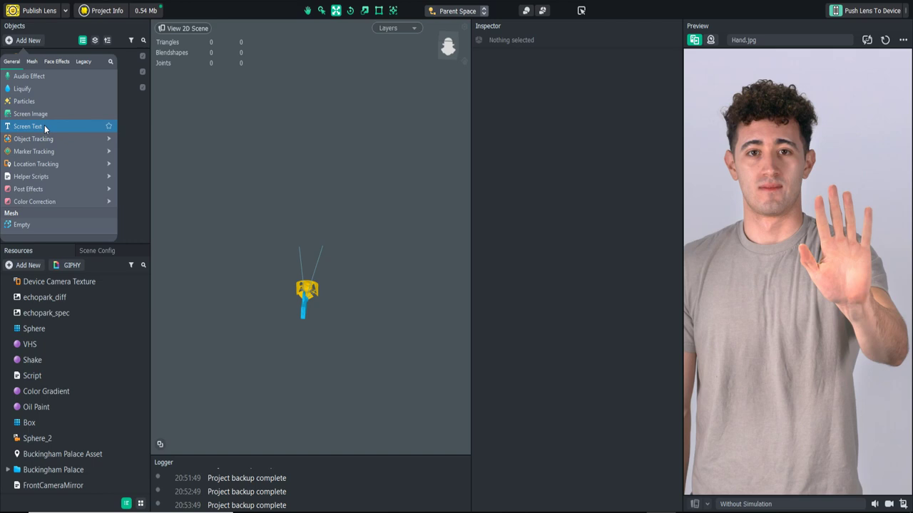
left_click(31, 127)
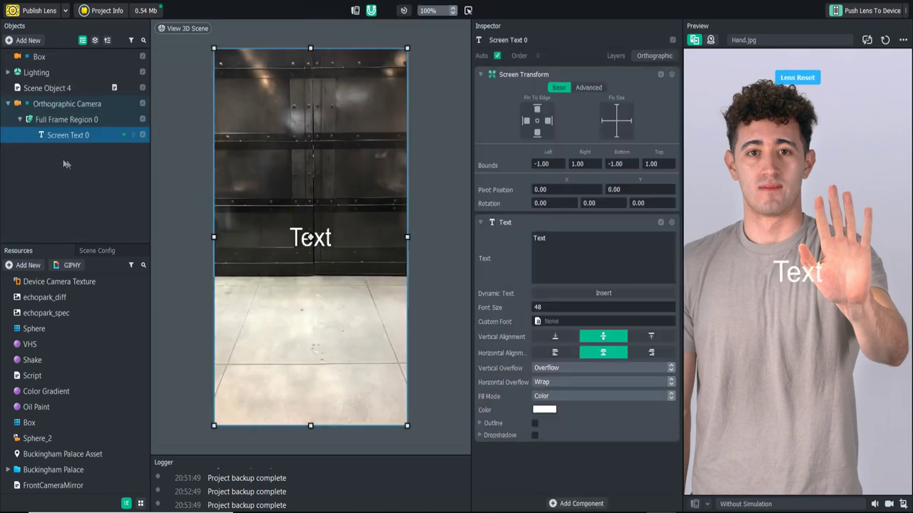
left_click(44, 88)
left_click(61, 378)
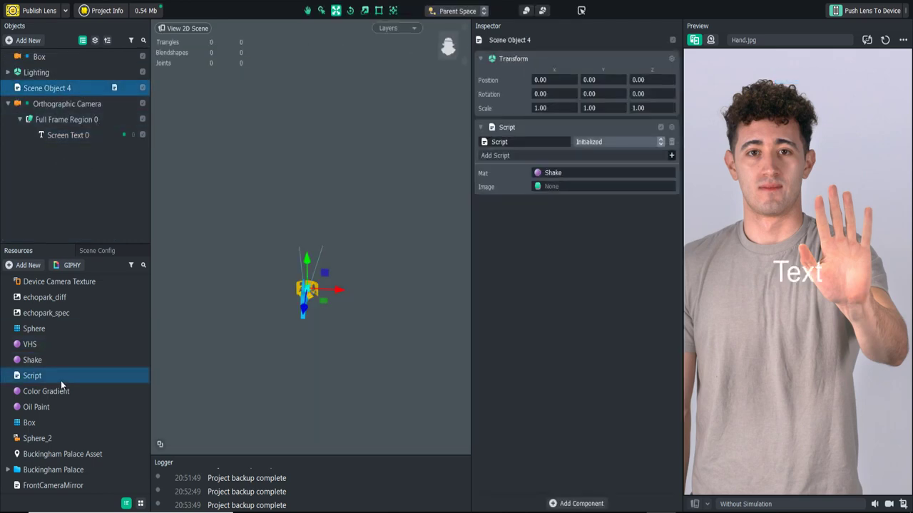
left_click(627, 107)
key("Return")
type("/")
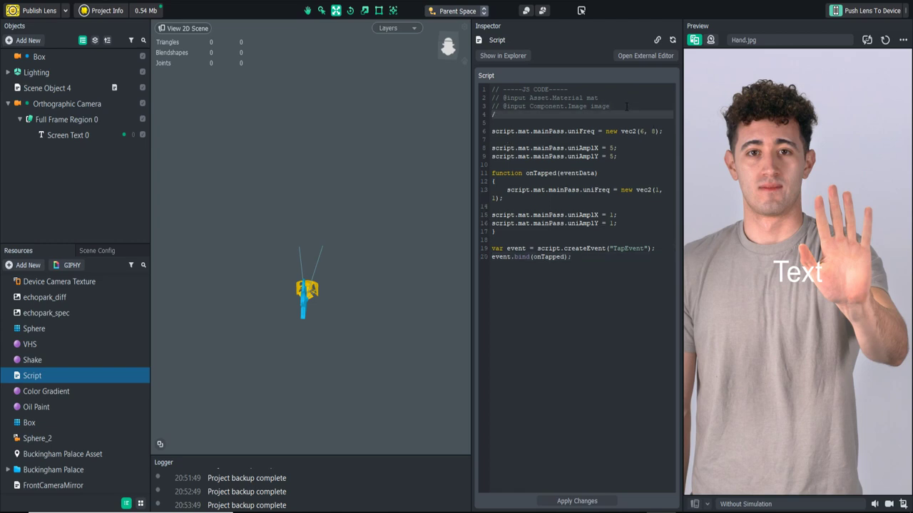
type("/ @input Component.Text text")
left_click(576, 502)
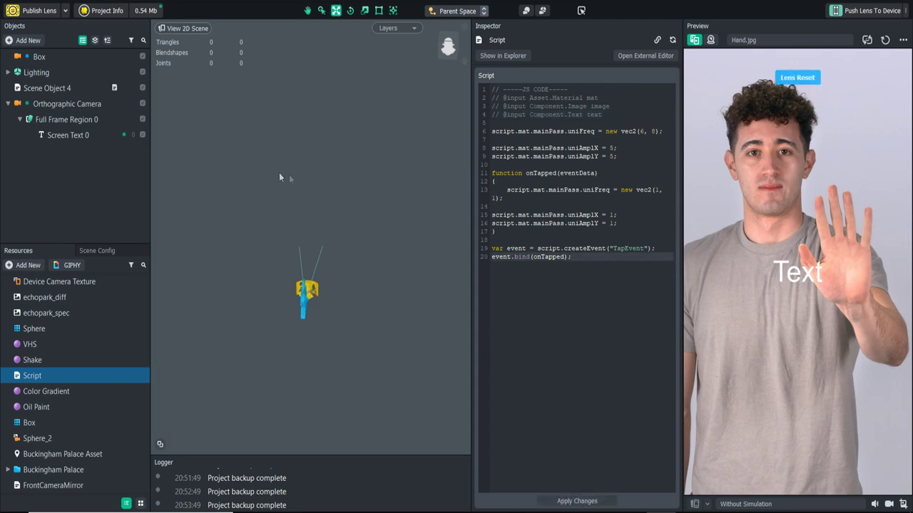
left_click(70, 89)
left_click(550, 197)
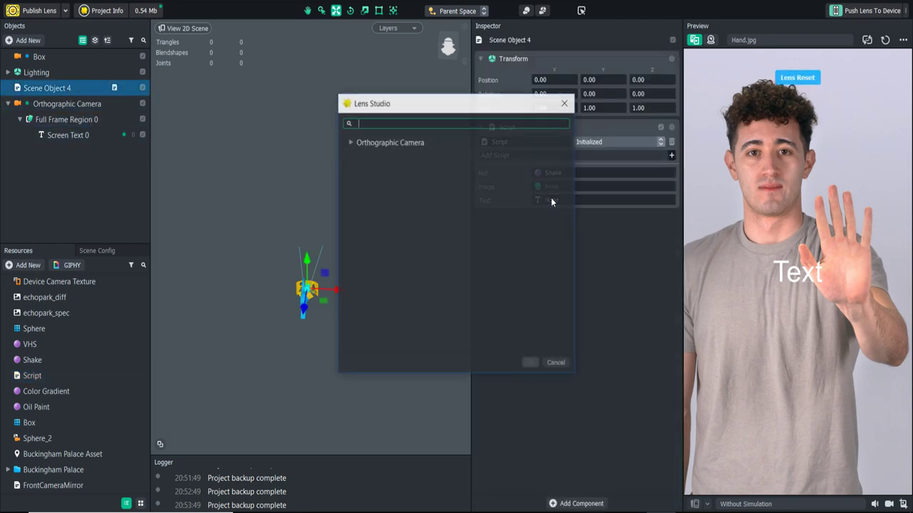
left_click(349, 141)
left_click(363, 158)
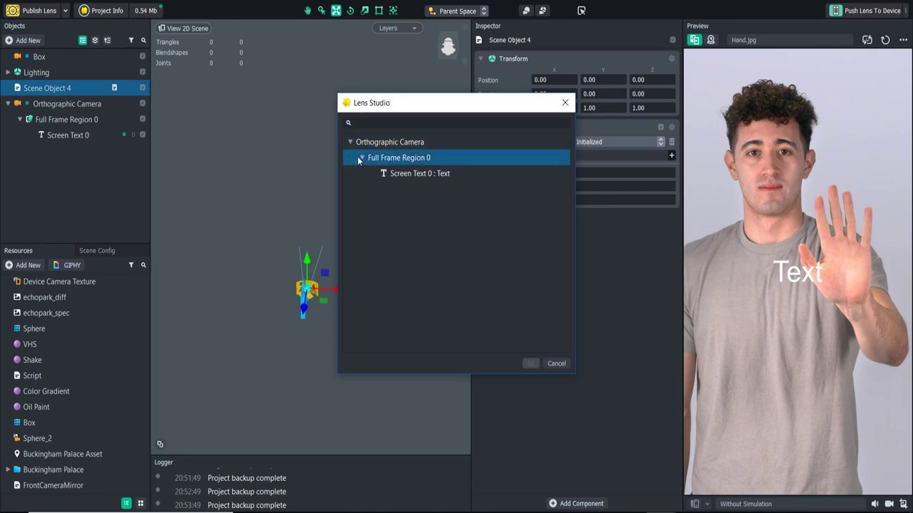
left_click(395, 173)
double_click(394, 173)
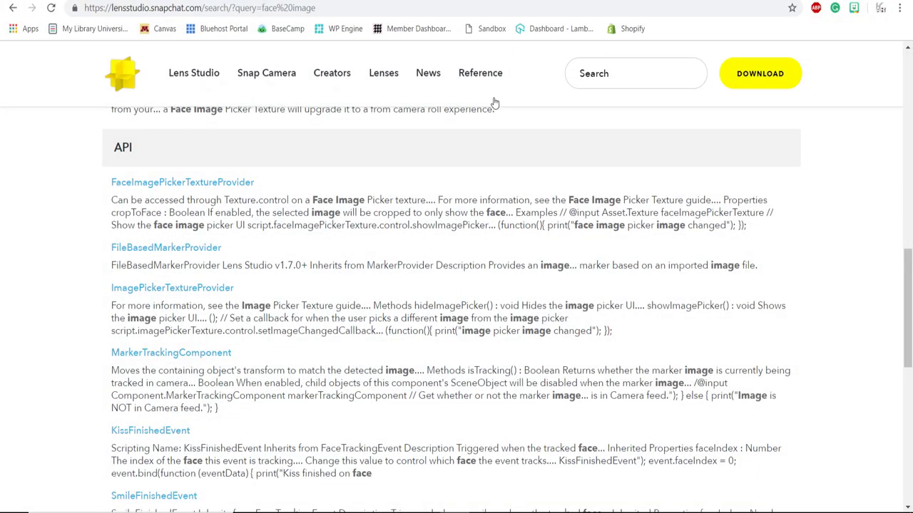
Step: Read the Text class API reference page, including its properties and scripting example
mouse_move(489, 92)
left_click(474, 156)
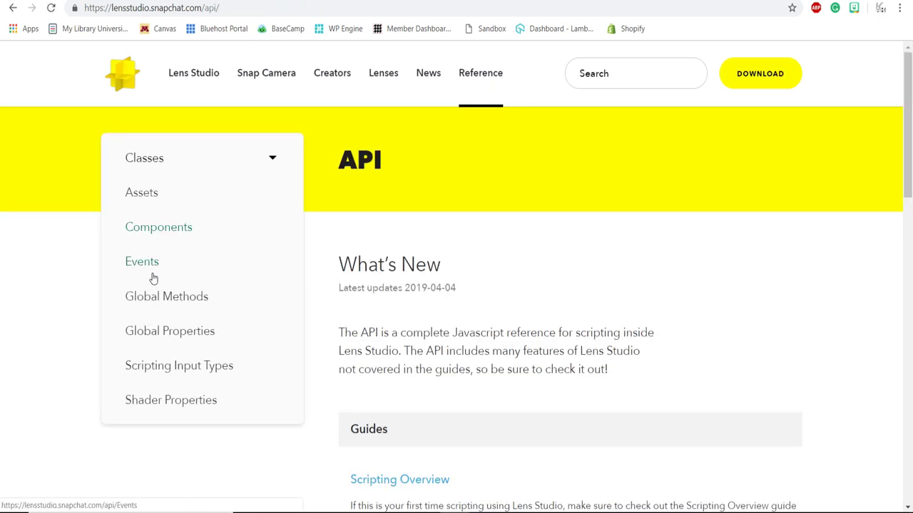
scroll(156, 285, "down", 5)
left_click(149, 160)
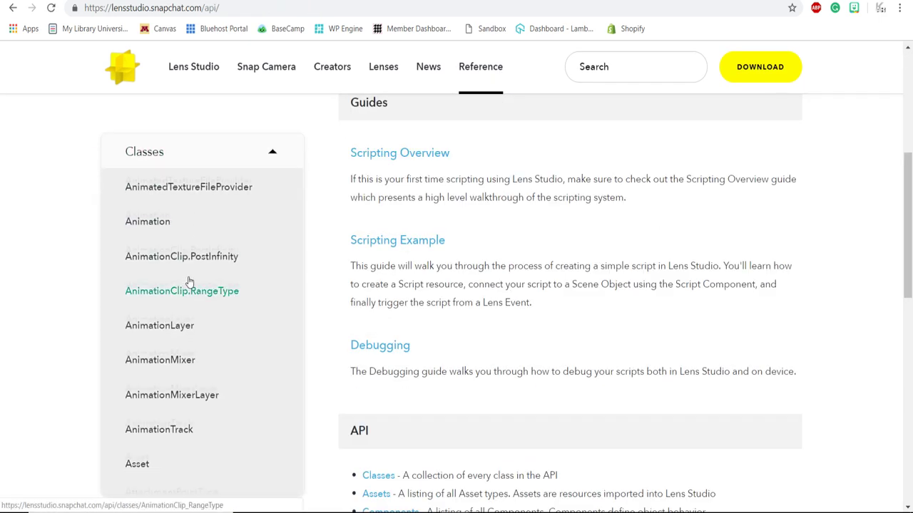
scroll(171, 278, "down", 15)
left_click(154, 267)
scroll(489, 271, "down", 11)
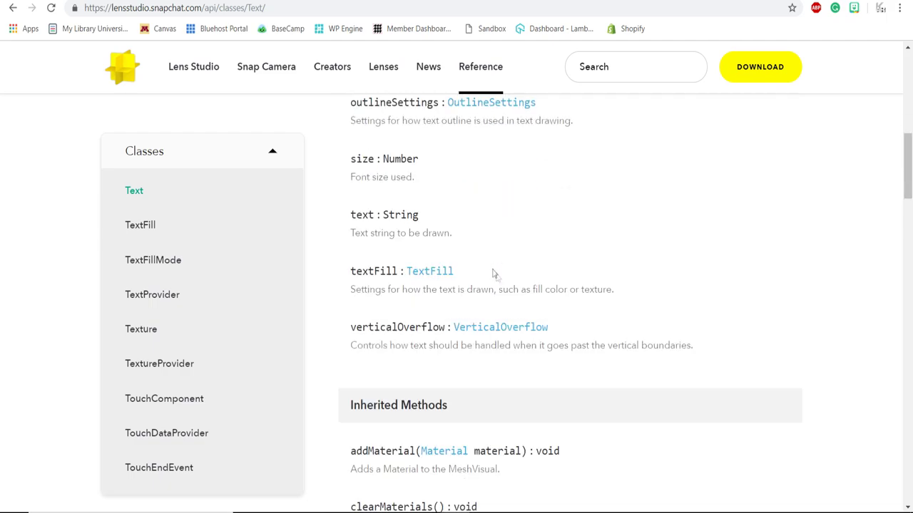
scroll(515, 323, "down", 13)
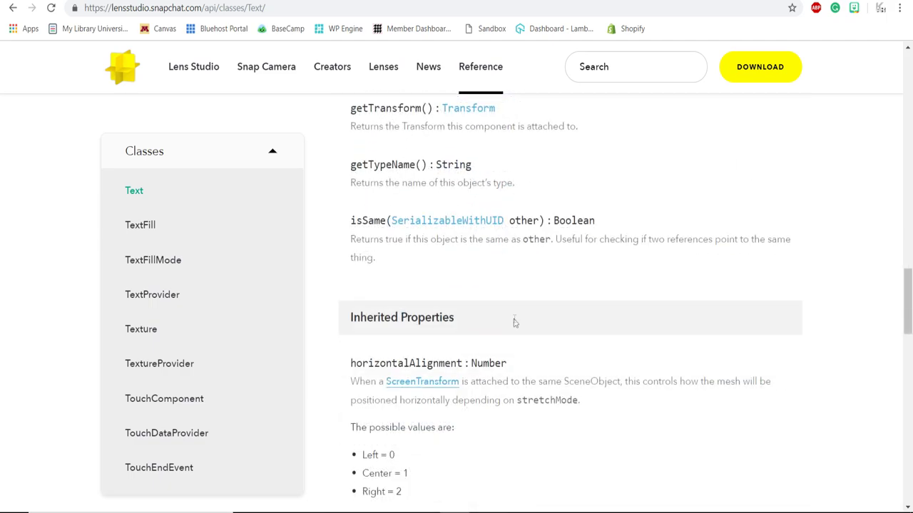
scroll(515, 349, "down", 2)
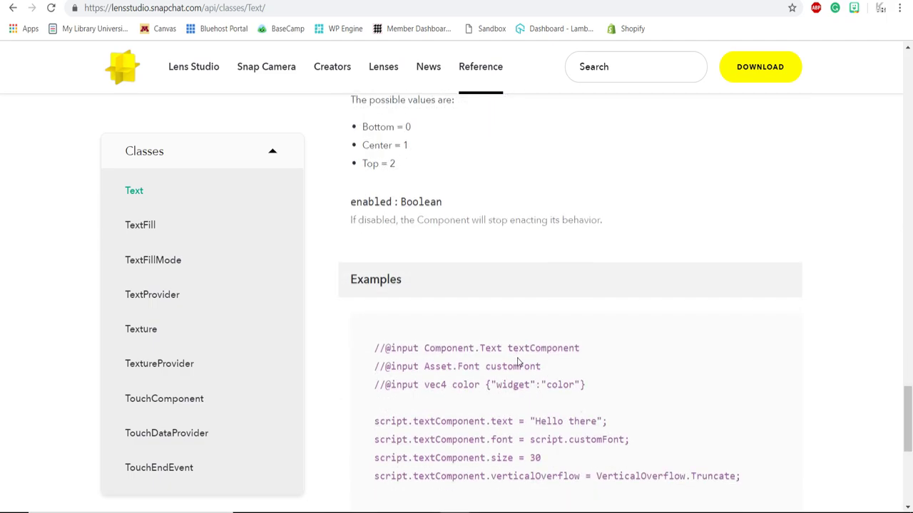
scroll(518, 362, "up", 5)
scroll(516, 374, "up", 20)
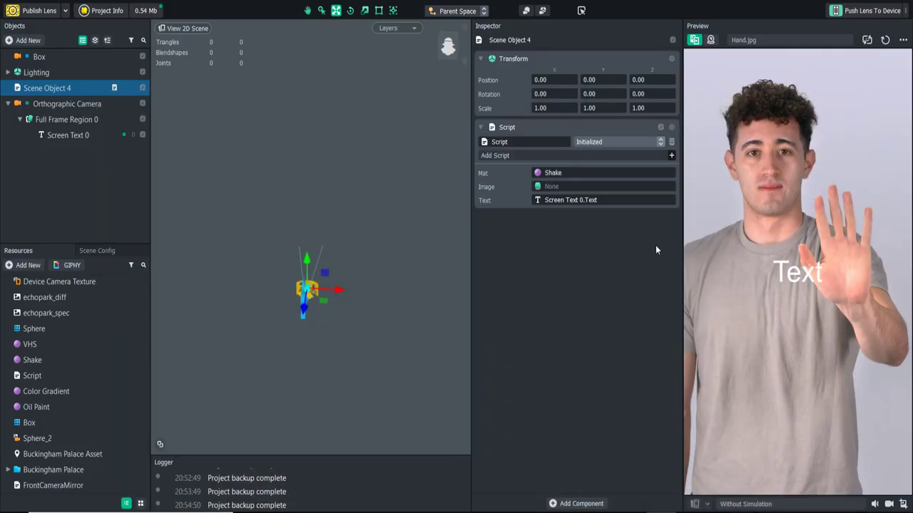
Step: Select Screen Text 0 and show the Insert list of dynamic text values
left_click(68, 135)
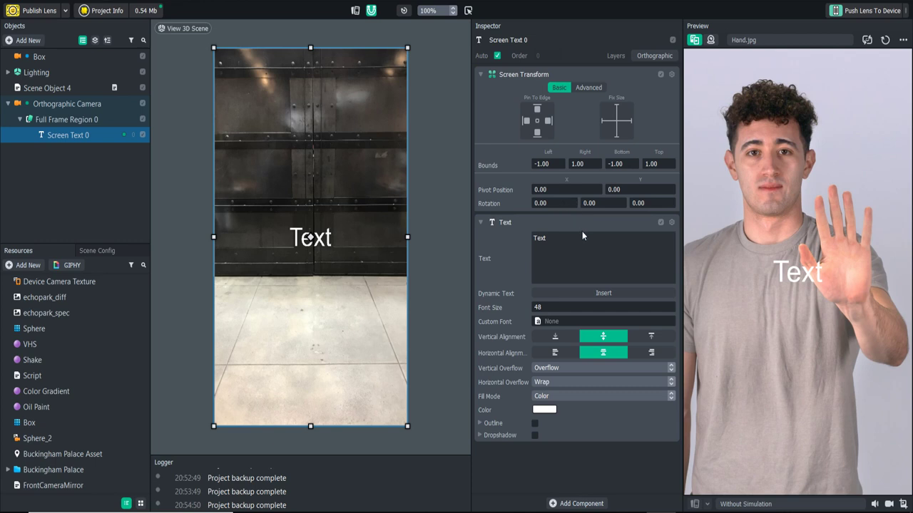
left_click(583, 293)
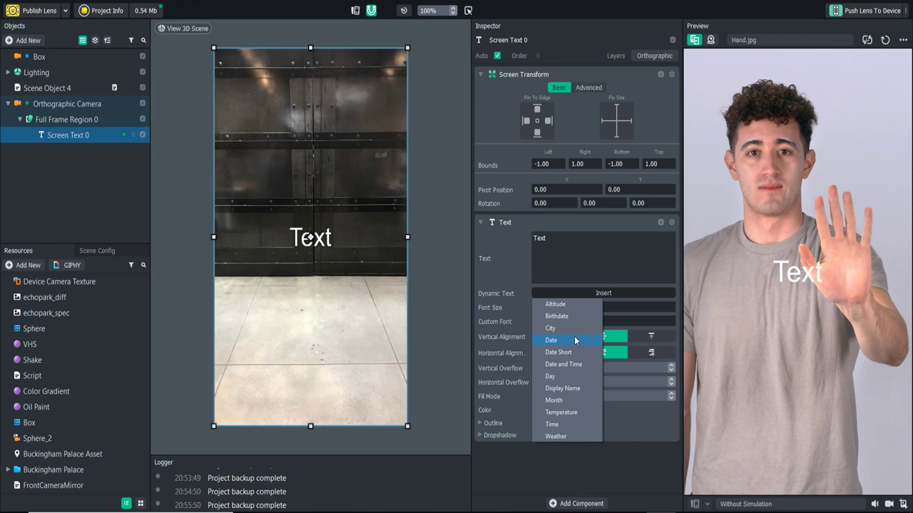
Step: Try the Date and Display Name dynamic values in the Screen Text, ending with empty text
left_click(575, 340)
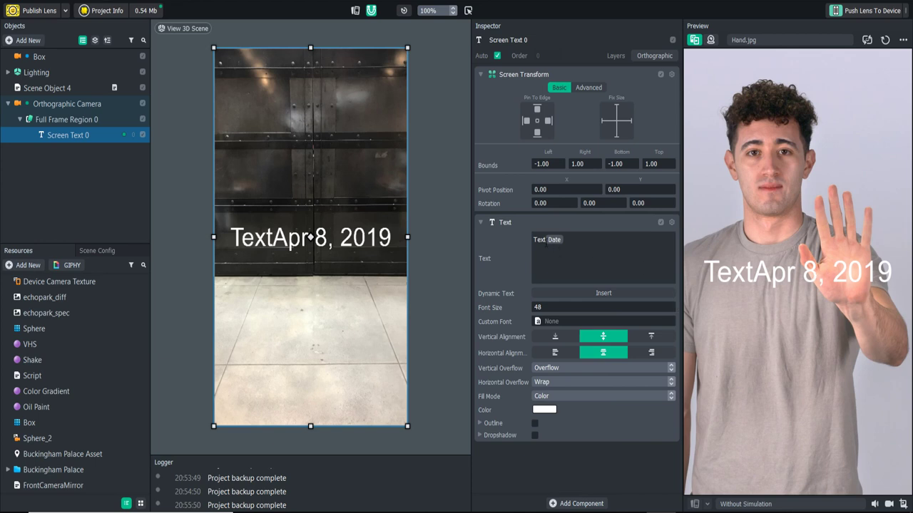
left_click_drag(547, 241, 522, 239)
key("BackSpace")
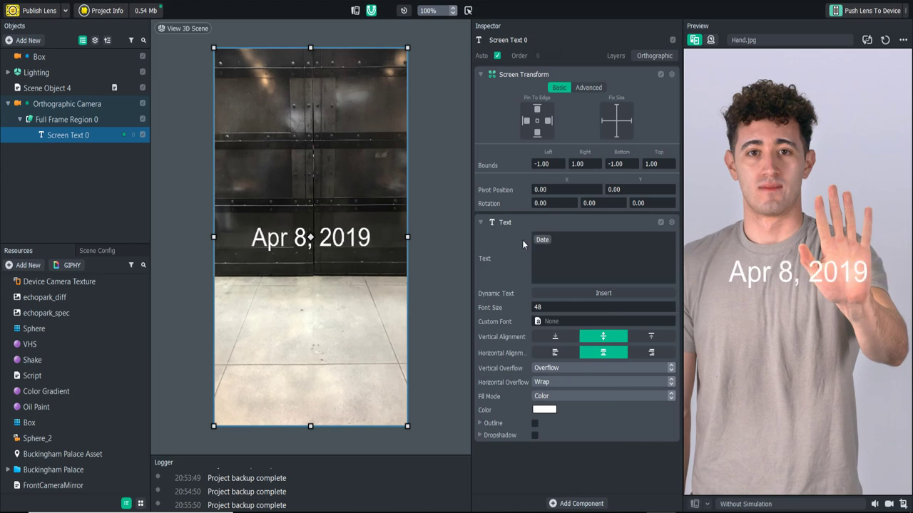
key("BackSpace")
left_click(575, 293)
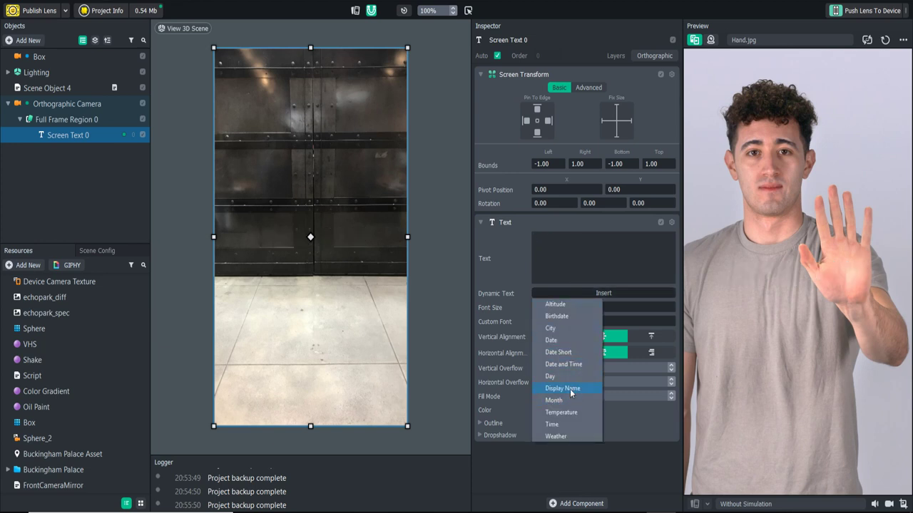
left_click(570, 388)
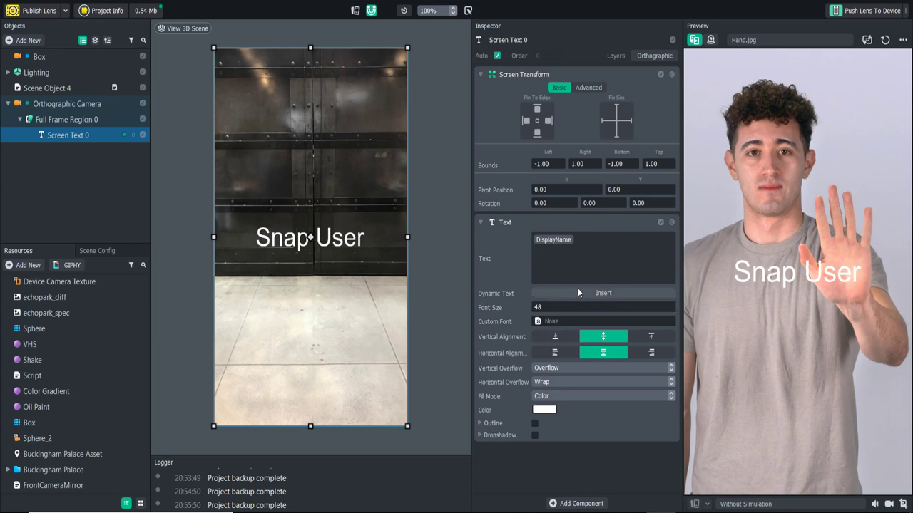
key("BackSpace")
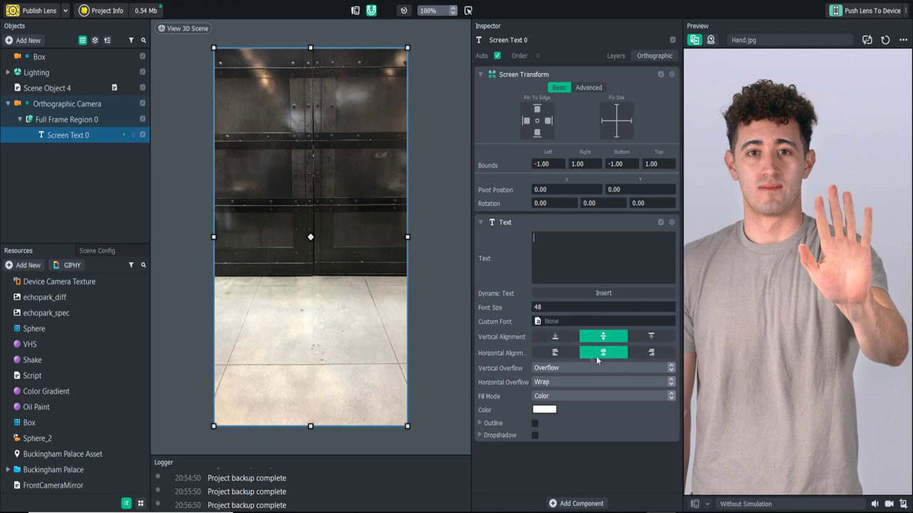
Step: Type 'Text', test top/bottom/left/right alignment, then centre it vertically and horizontally
type("Text")
left_click(557, 339)
left_click(651, 337)
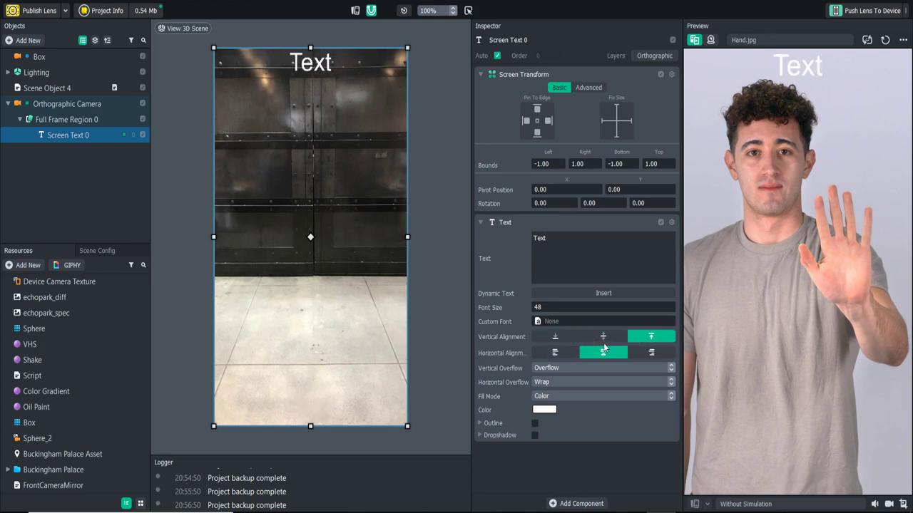
left_click(554, 352)
left_click(651, 352)
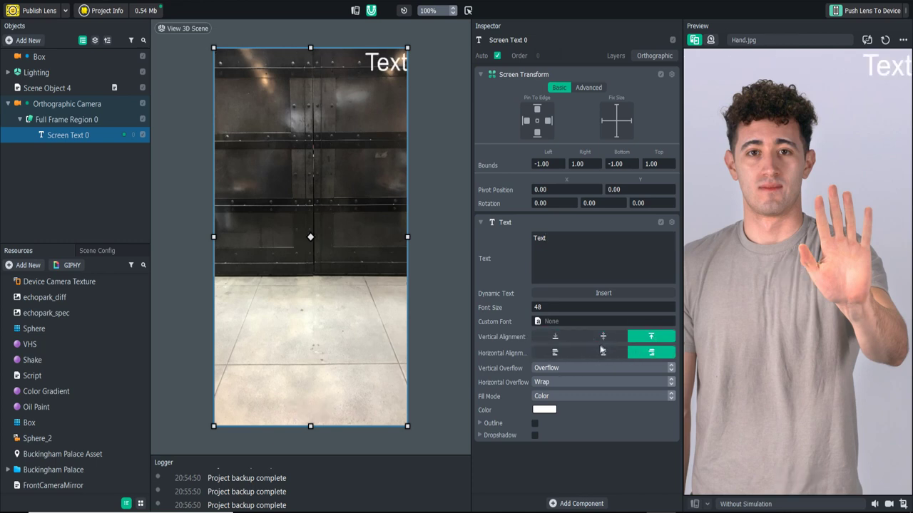
left_click(602, 337)
left_click(606, 352)
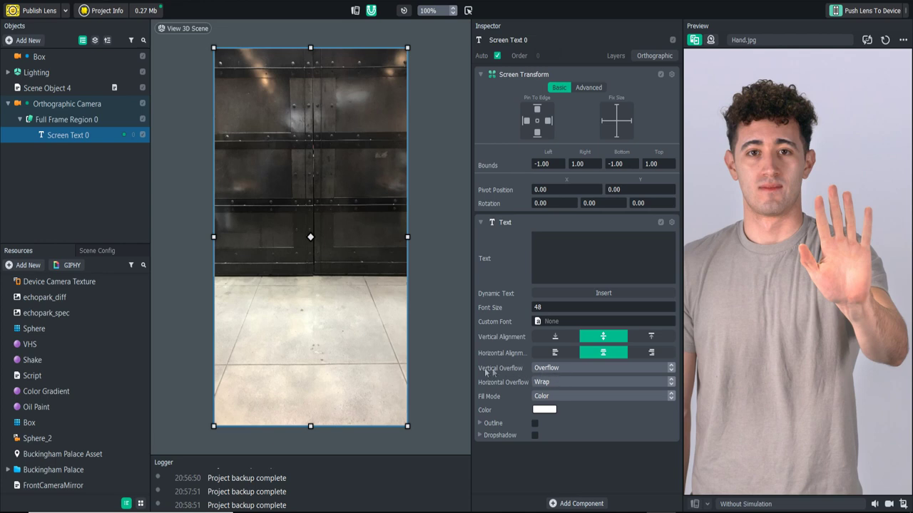
Step: Type a long test string into the Screen Text, then select all and delete it
left_click(583, 270)
type("as;lkdfjaerl;hnarefj;arefilkj")
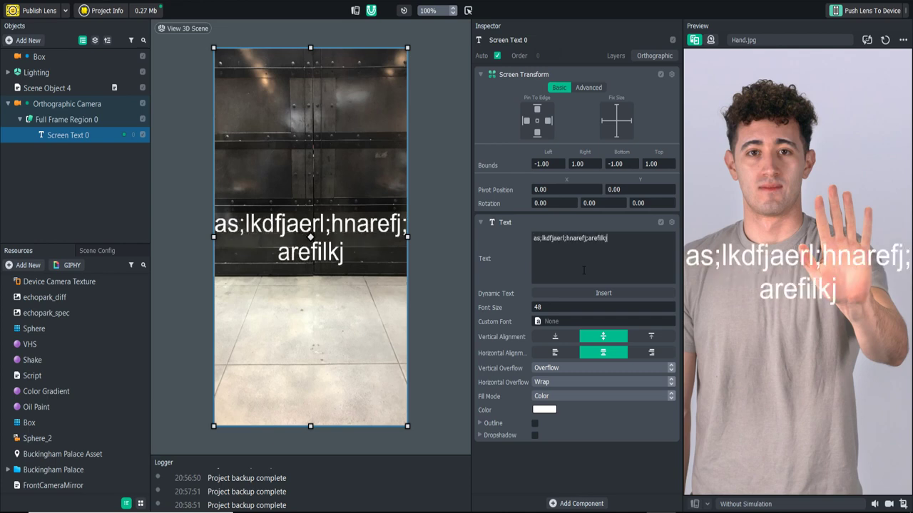
type("afsd;lkj;ae;rlfkjaer;flkjae;lkjrf;kljae;rlkjf")
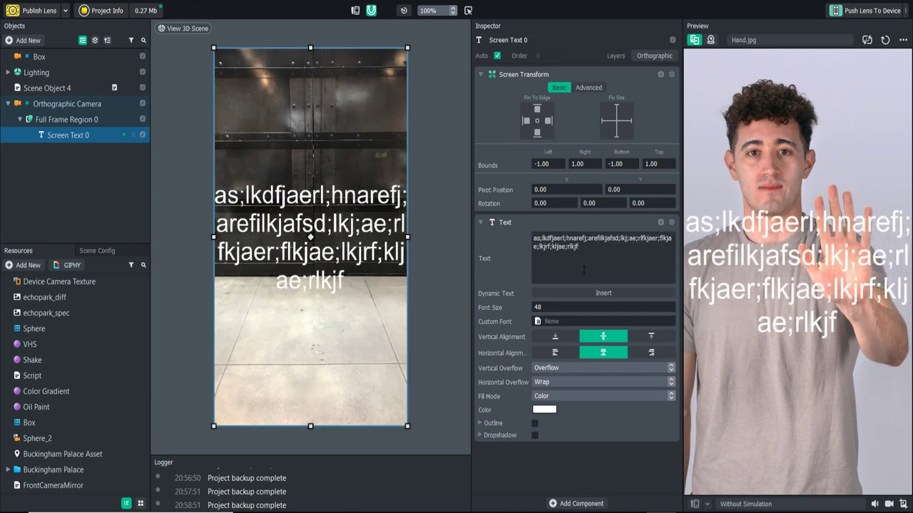
key("ctrl+a")
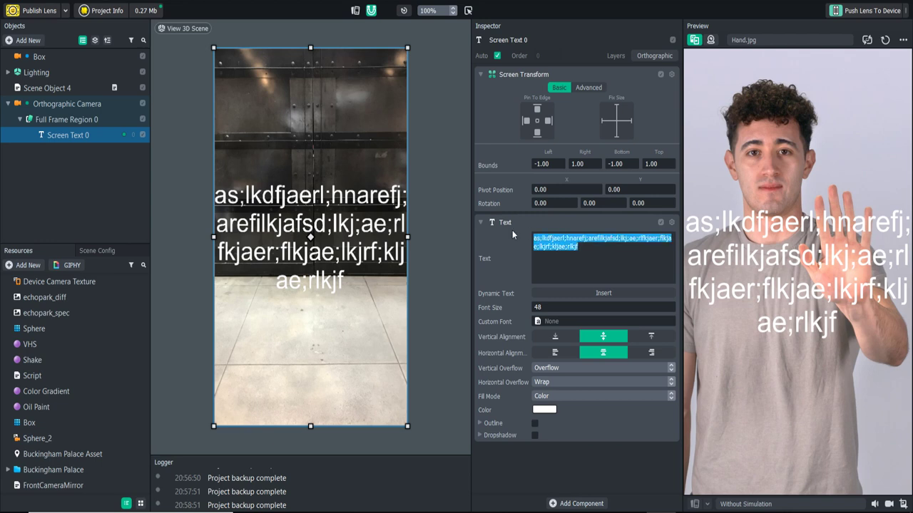
key("BackSpace")
Step: Set Vertical Overflow to Truncate, then back to Overflow
left_click(566, 367)
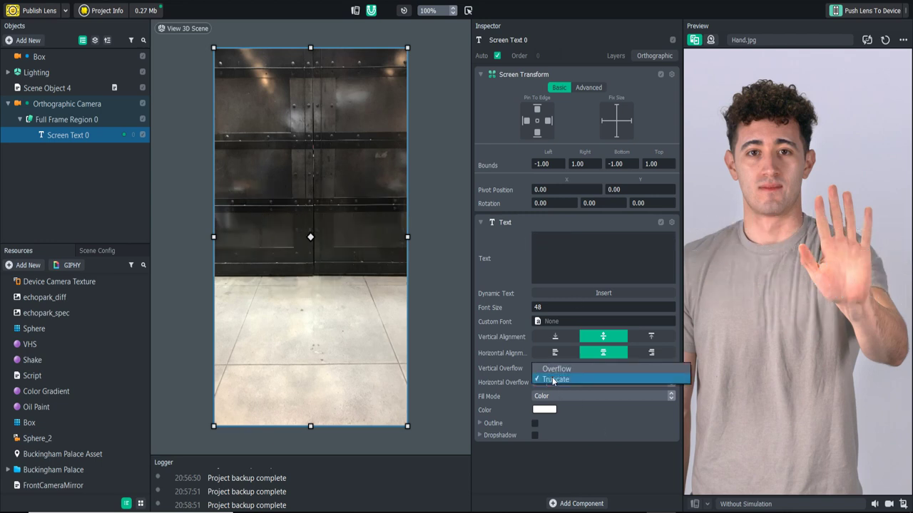
left_click(556, 378)
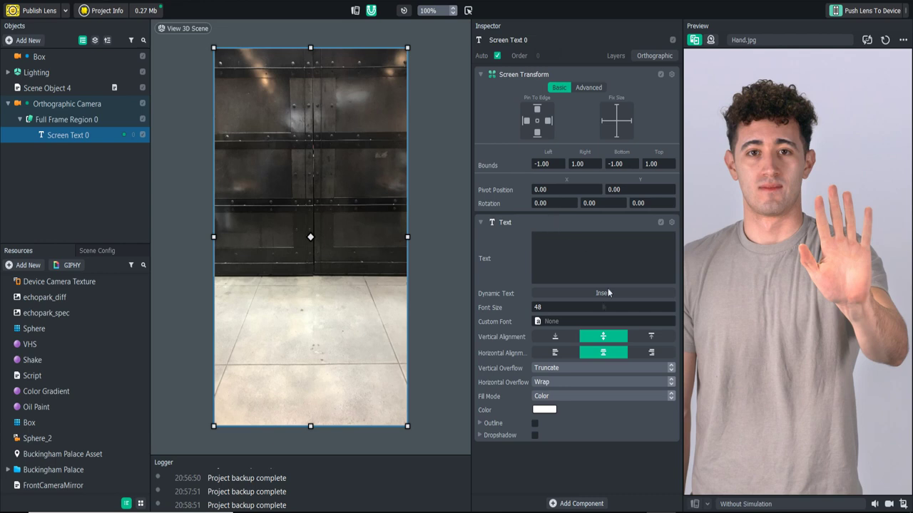
left_click(567, 367)
left_click(551, 356)
left_click(565, 367)
left_click(557, 369)
Step: Enter a long nonsense test string in the Screen Text and set Horizontal Overflow to Truncate
type("lkasd;j")
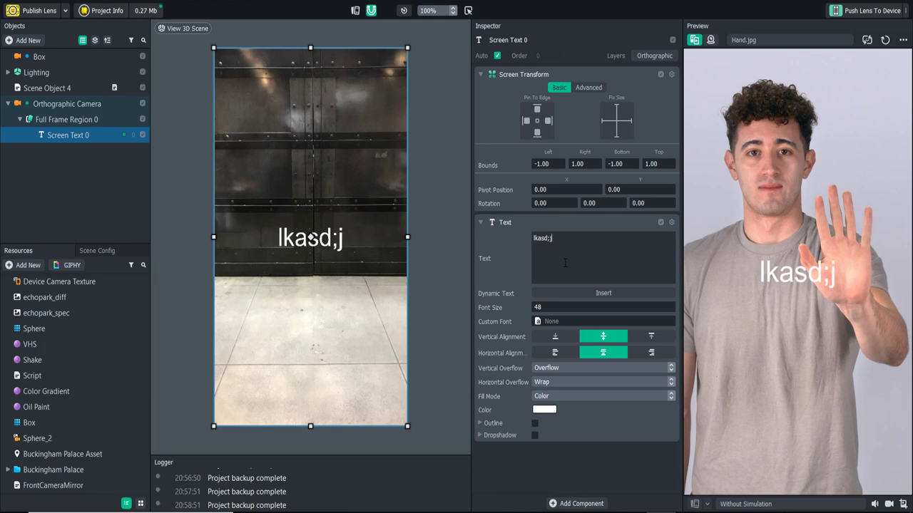
type(";kj;akjs;akljsdf;kj")
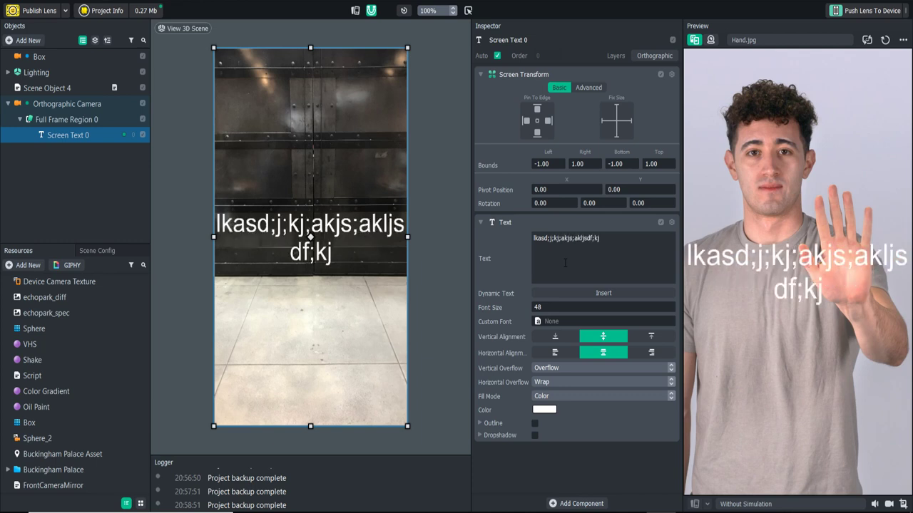
type("a;skljdf;askjdf;jasfd;k")
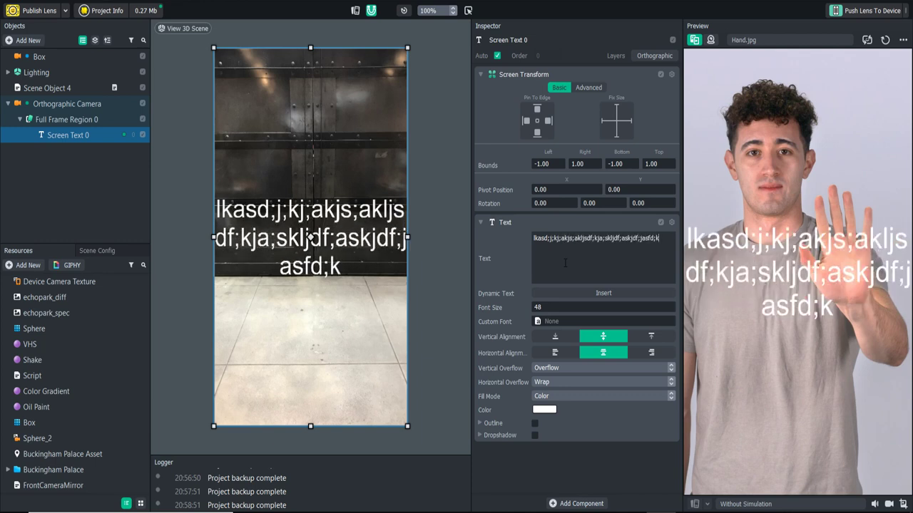
left_click(599, 382)
left_click(560, 373)
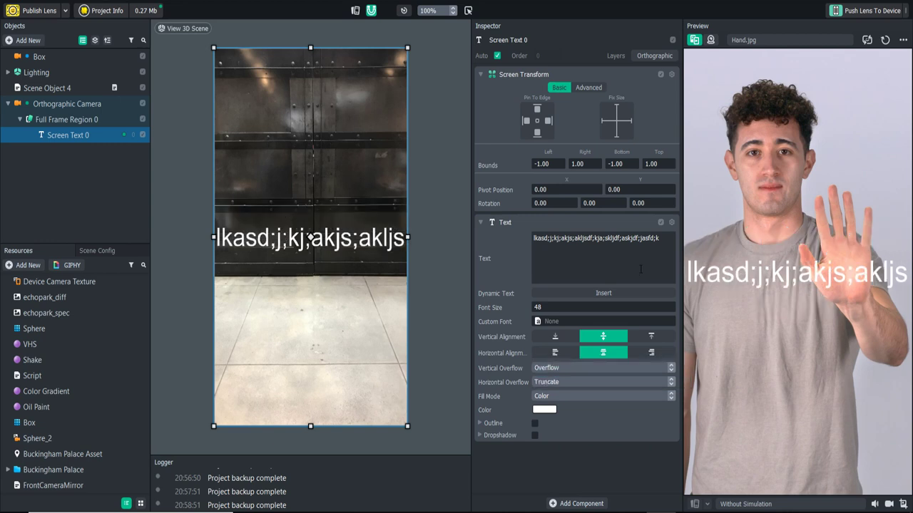
Step: Replace the Screen Text with another long string and set Horizontal Overflow to Overflow
left_click_drag(659, 241, 524, 236)
key("BackSpace")
type("alskdfj")
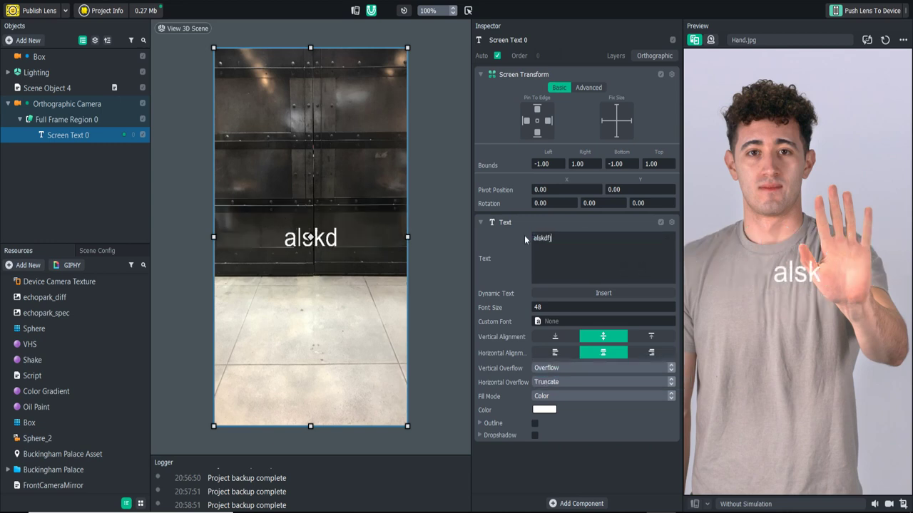
type("a;lksjf;alskjfd;alskdjf;alksjdf;alksjf;lakjsdf")
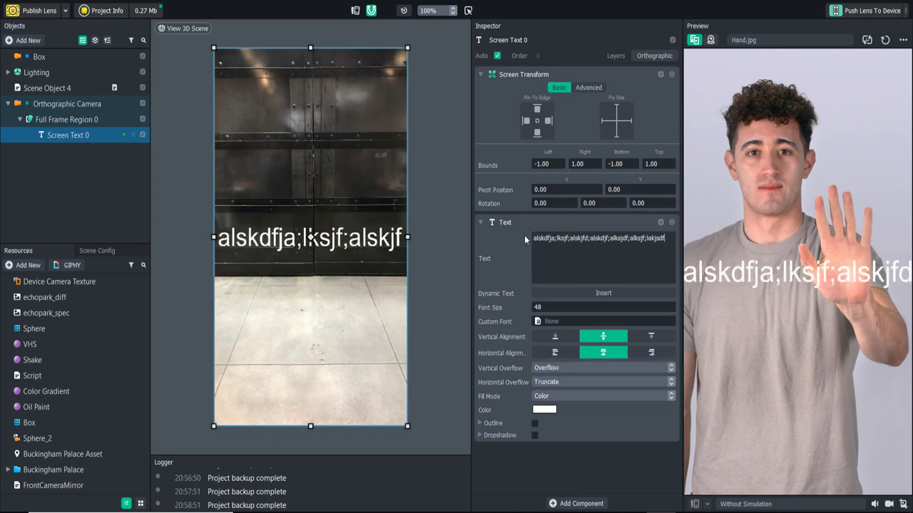
type(";jkkj;kljasf")
left_click(554, 383)
left_click(556, 373)
Step: Replace the text again, set Horizontal Overflow to Wrap, and retype it as ';akjs;lkjasdf;j…'
key("ctrl+a")
type("asd;lfkj")
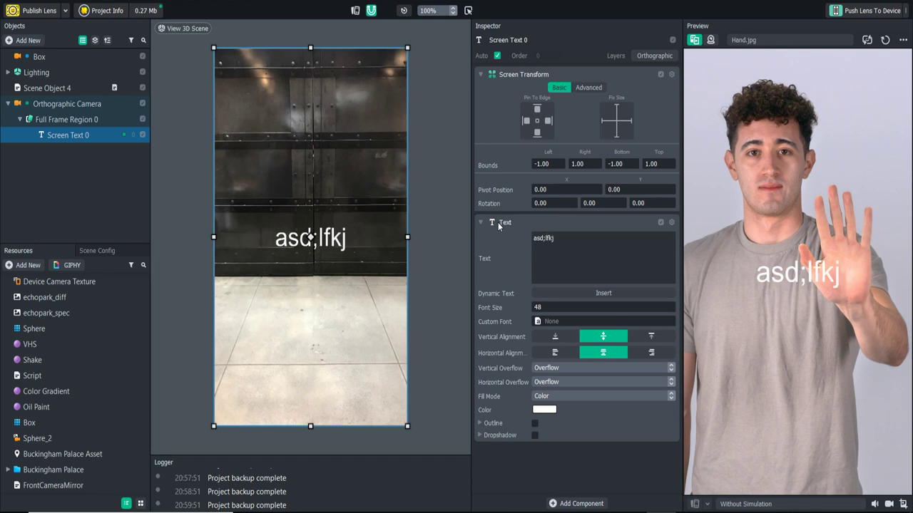
type("as;ldkfjas;dlkfj;ljaksdf;lkjasfd;j")
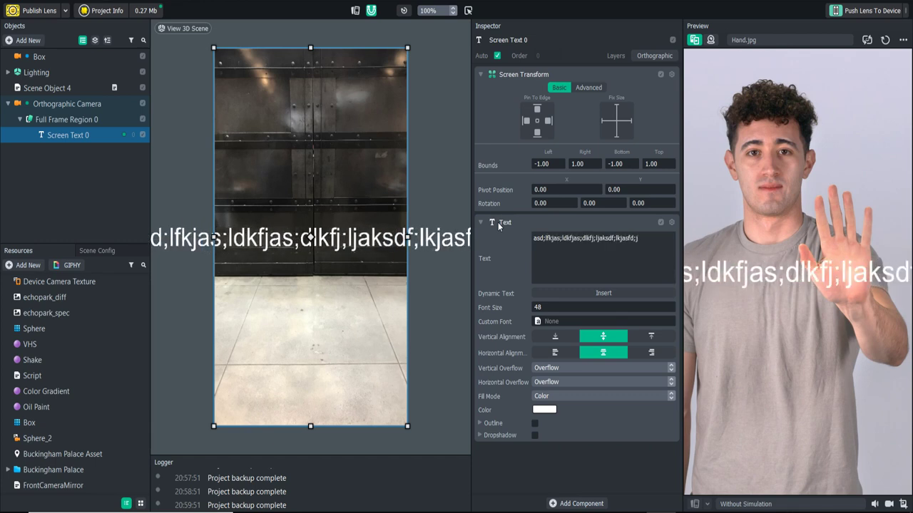
type("asdfas;dlfkjakdf")
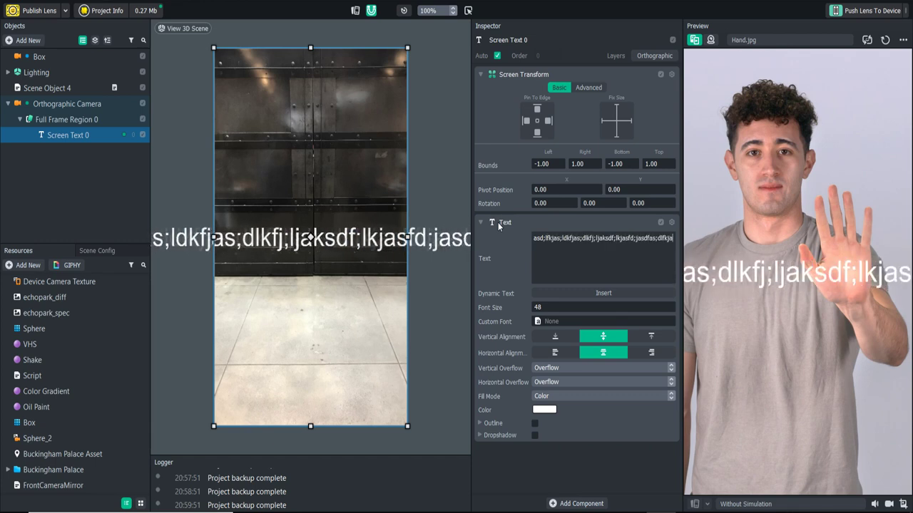
left_click(576, 382)
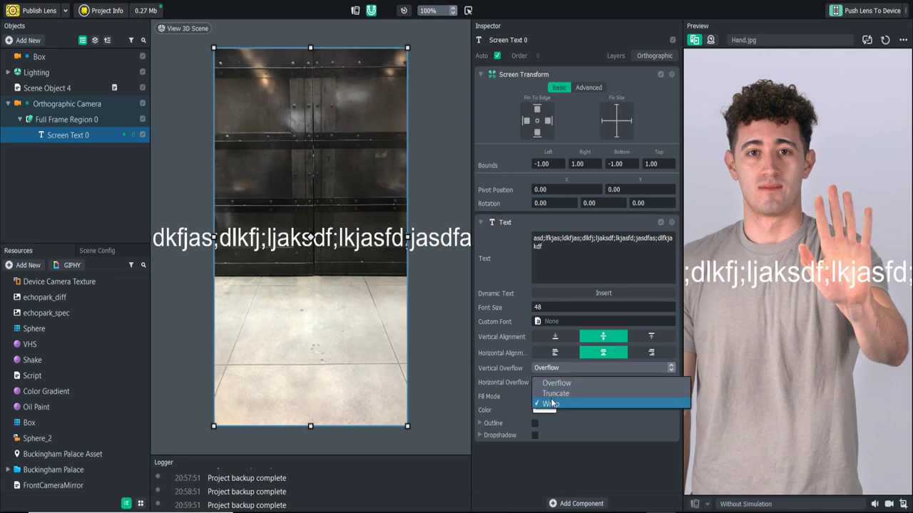
left_click(554, 404)
triple_click(545, 249)
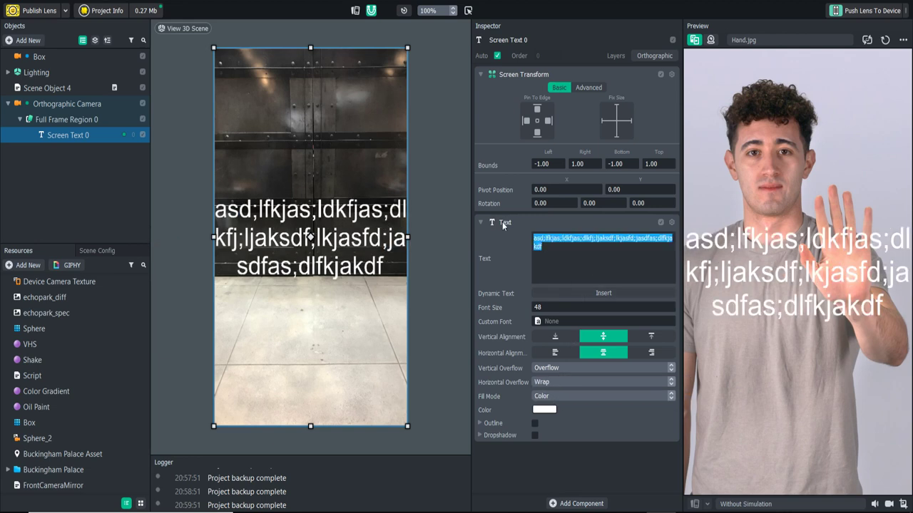
key("BackSpace")
type(";akjs;lkjasdf;jkadsf;lkjasdf;kjl")
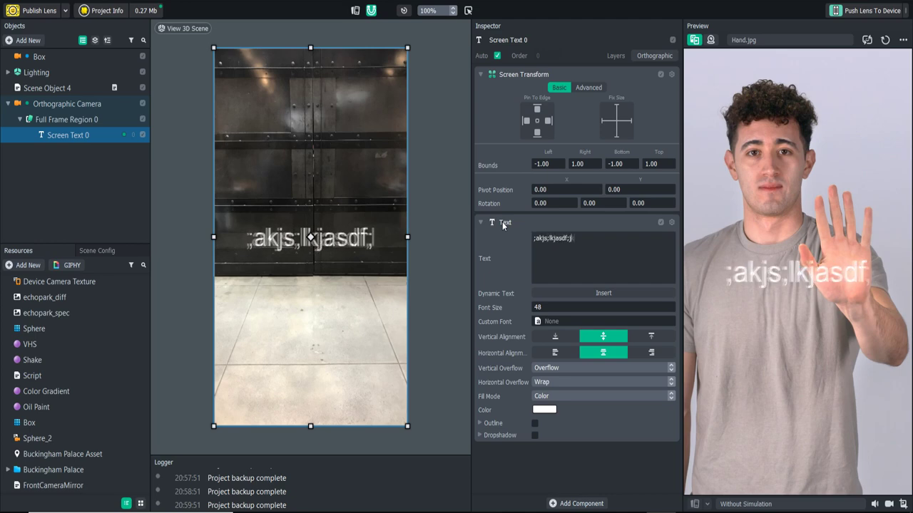